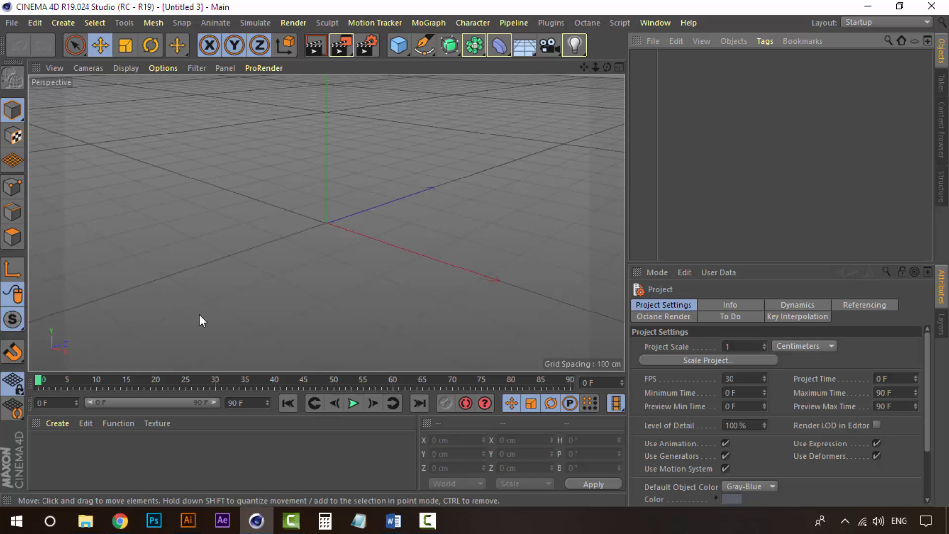
Switch to Illustrator to view the HAPPY NEW YEAR lettering in spline.ai, and return to Cinema 4D.
left_click(188, 521)
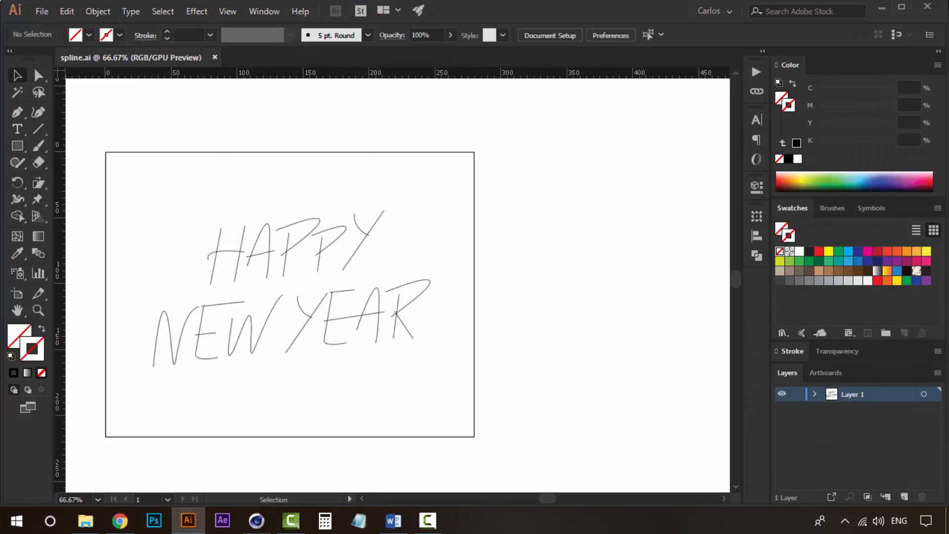
left_click(882, 7)
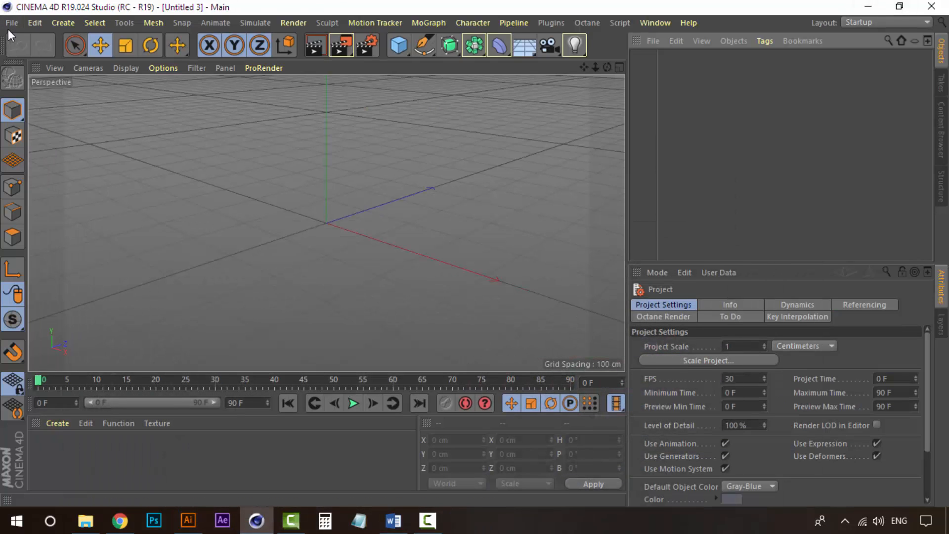
Merge the spline.ai artwork into the scene at a scale of 1 centimeter, with Group Splines on and Connect Splines off.
left_click(15, 22)
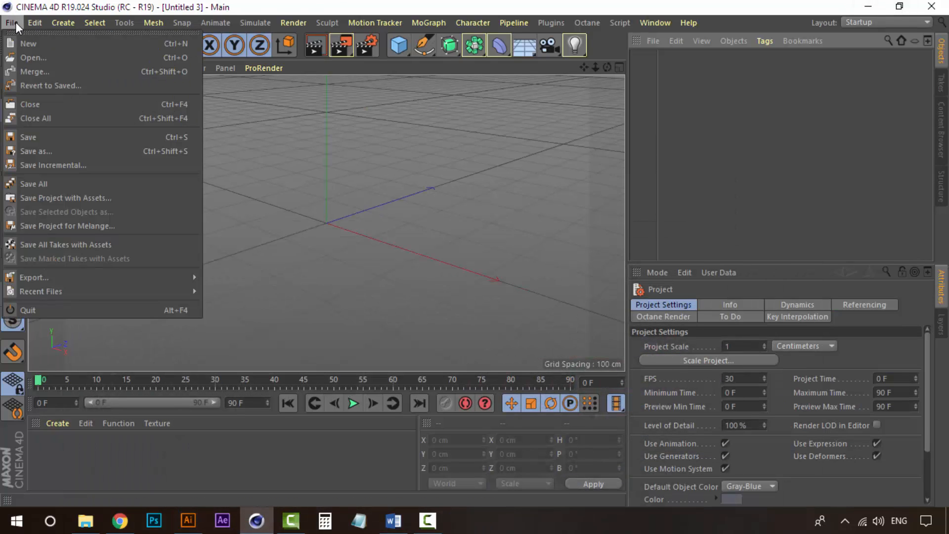
left_click(26, 72)
left_click(151, 185)
left_click(356, 326)
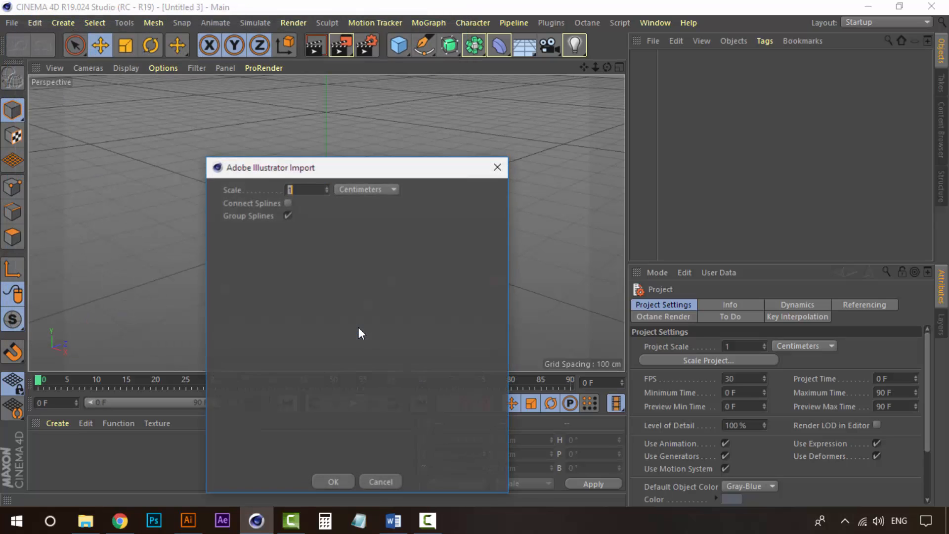
left_click_drag(326, 172, 396, 141)
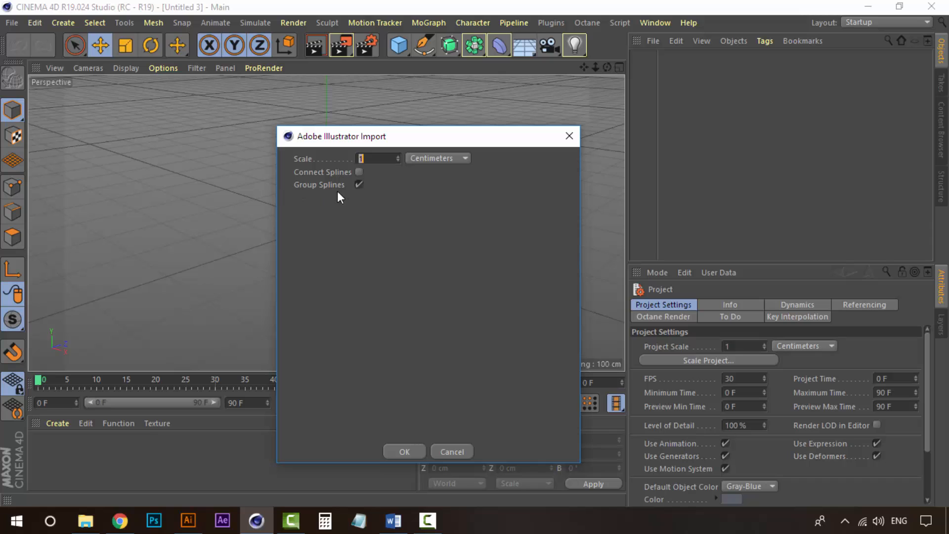
left_click(405, 451)
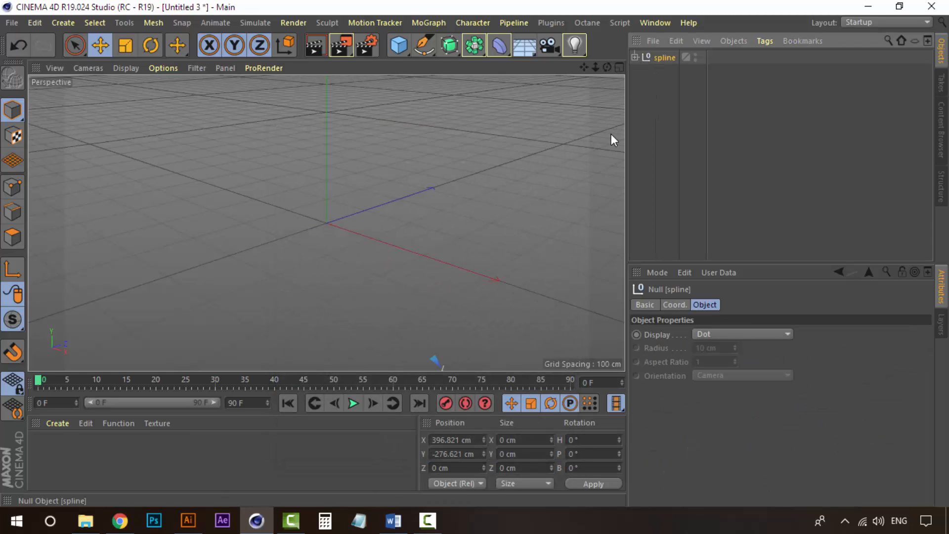
Move the imported spline group above the scene origin, to about X 30 cm and Y 219 cm.
scroll(553, 224, "down", 3)
scroll(554, 224, "down", 2)
middle_click_drag(525, 245, 348, 157, "alt")
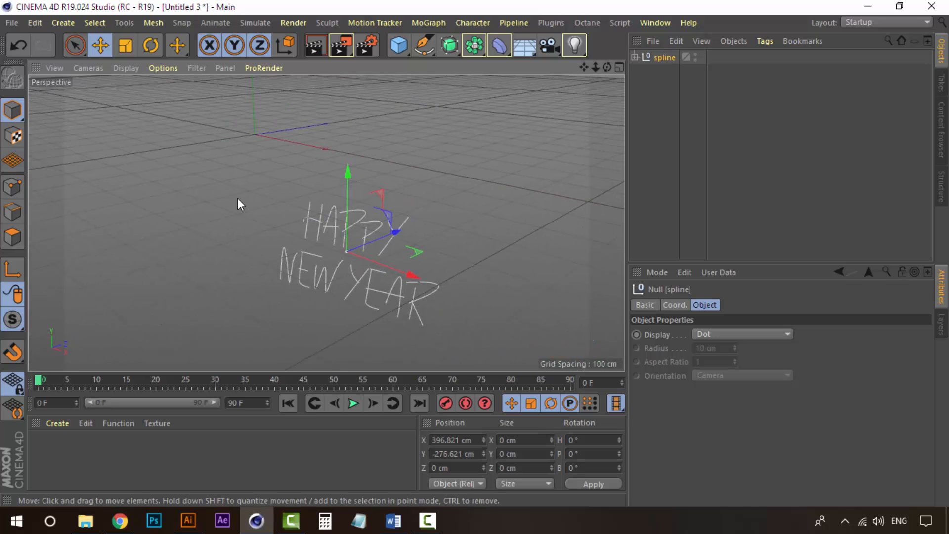
left_click_drag(240, 204, 364, 246, "alt")
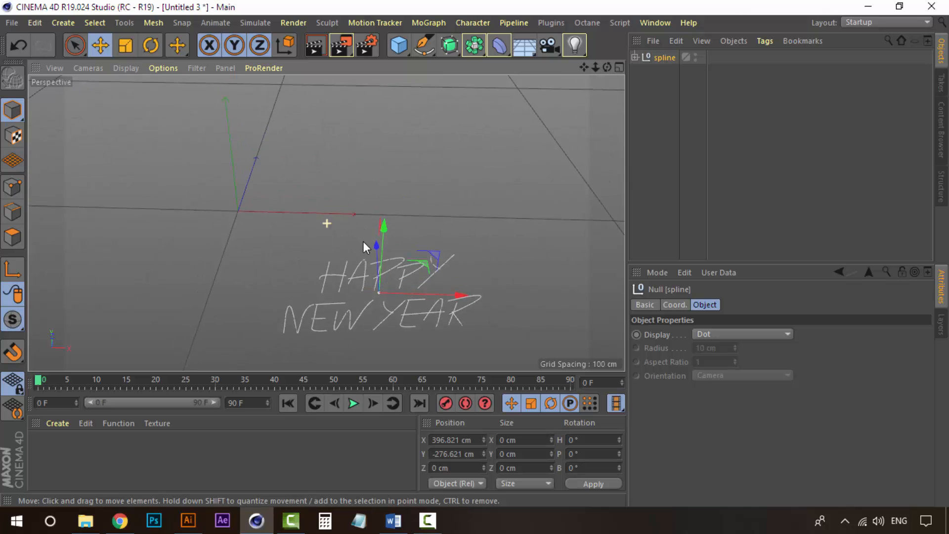
scroll(358, 215, "down", 3)
middle_click_drag(358, 216, 370, 253, "alt")
left_click_drag(385, 235, 389, 48)
left_click_drag(361, 326, 363, 208, "alt")
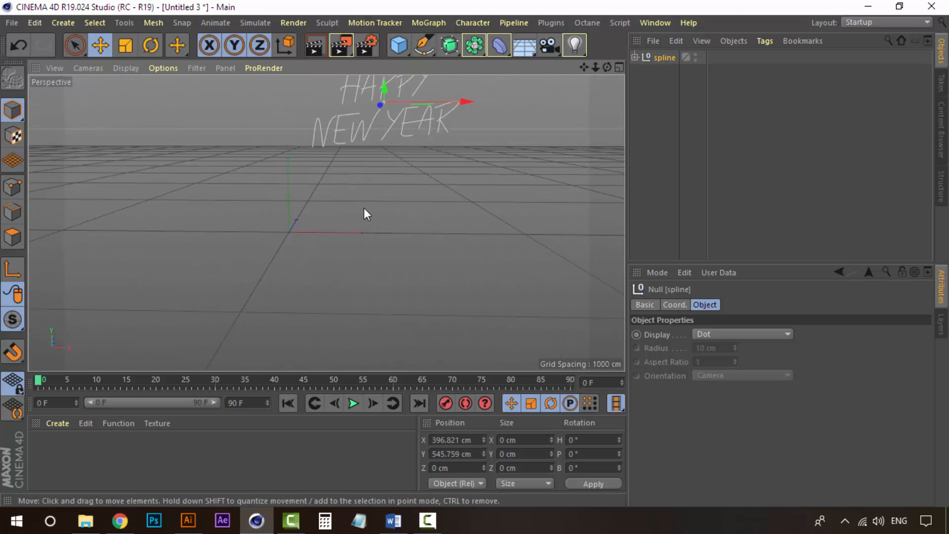
middle_click_drag(361, 177, 383, 205, "alt")
left_click_drag(401, 96, 396, 188)
left_click_drag(464, 251, 319, 248)
scroll(316, 239, "up", 1)
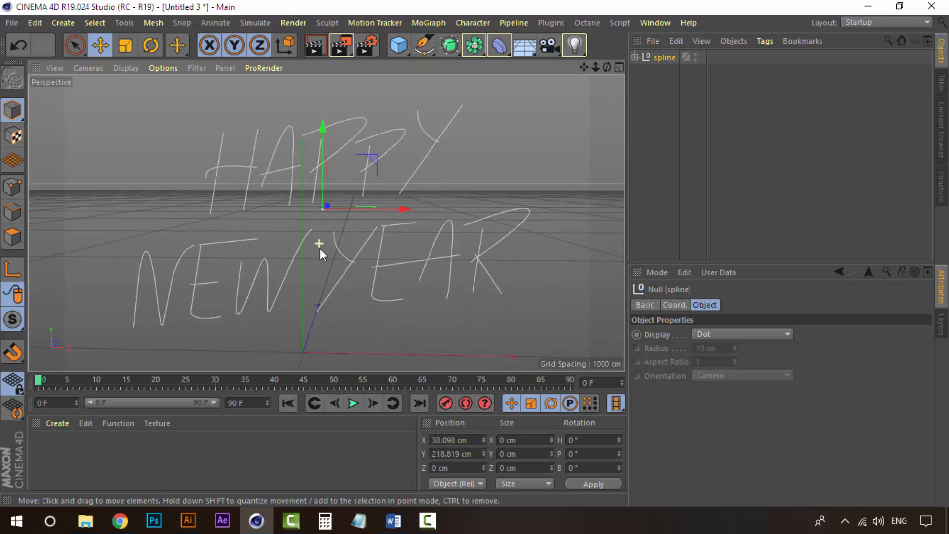
Examine which letter stroke each path in the spline group stands for, and collapse the group again.
left_click(652, 125)
left_click(636, 58)
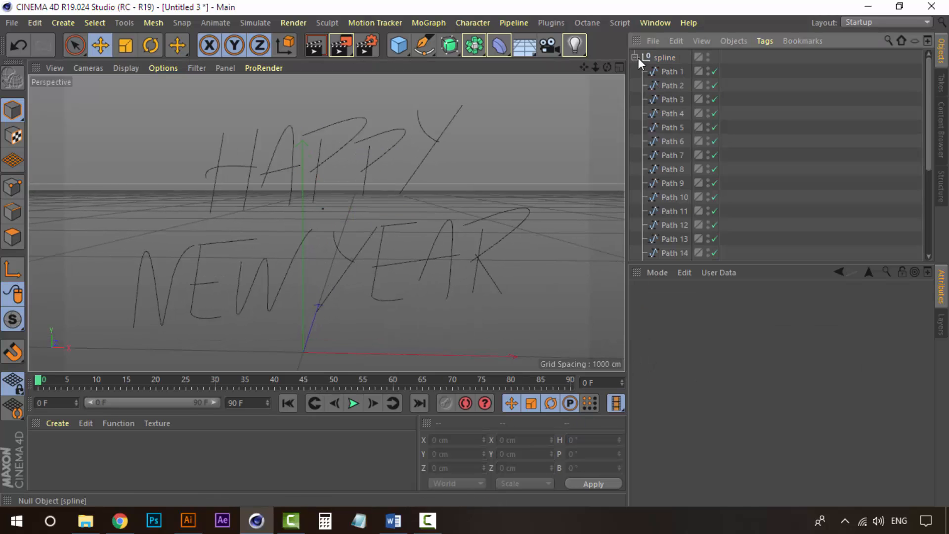
left_click(636, 57)
left_click(662, 58)
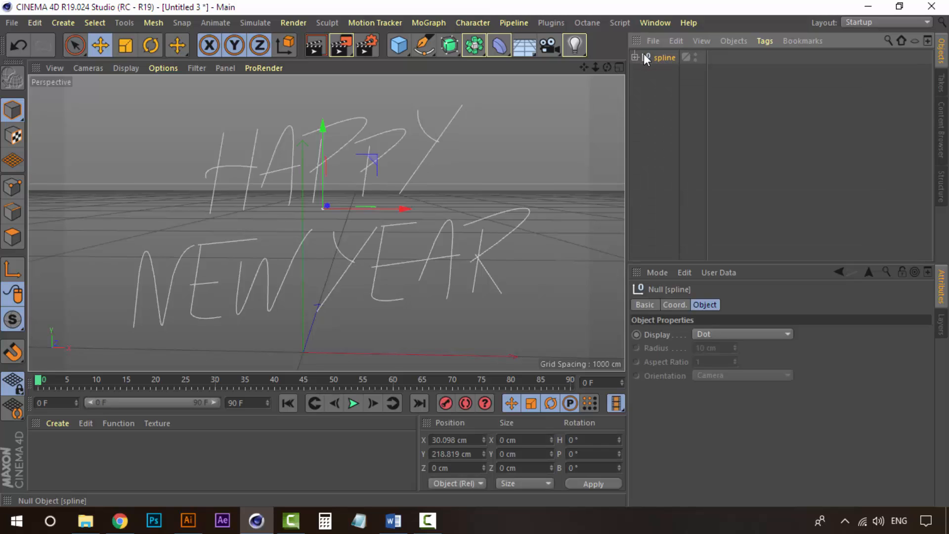
left_click(634, 57)
left_click(672, 66)
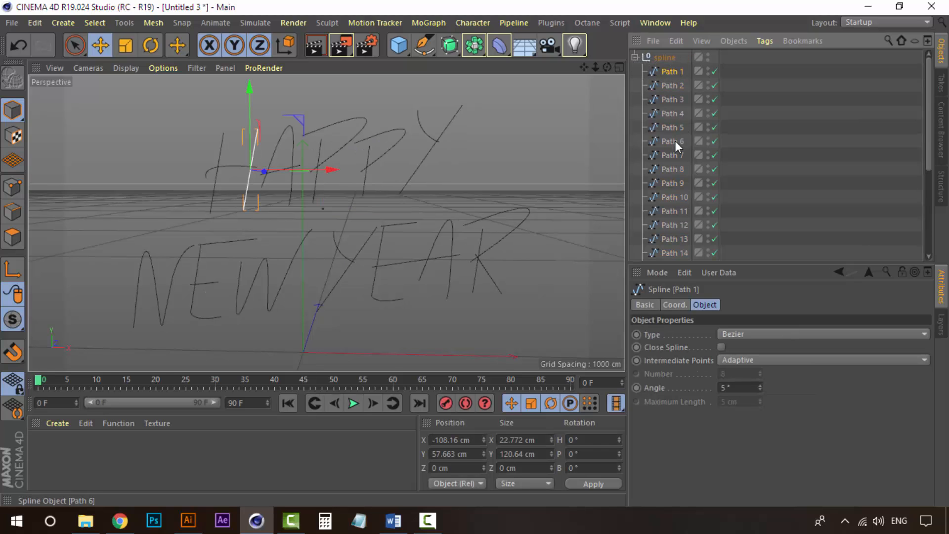
scroll(674, 154, "down", 5)
left_click(673, 254)
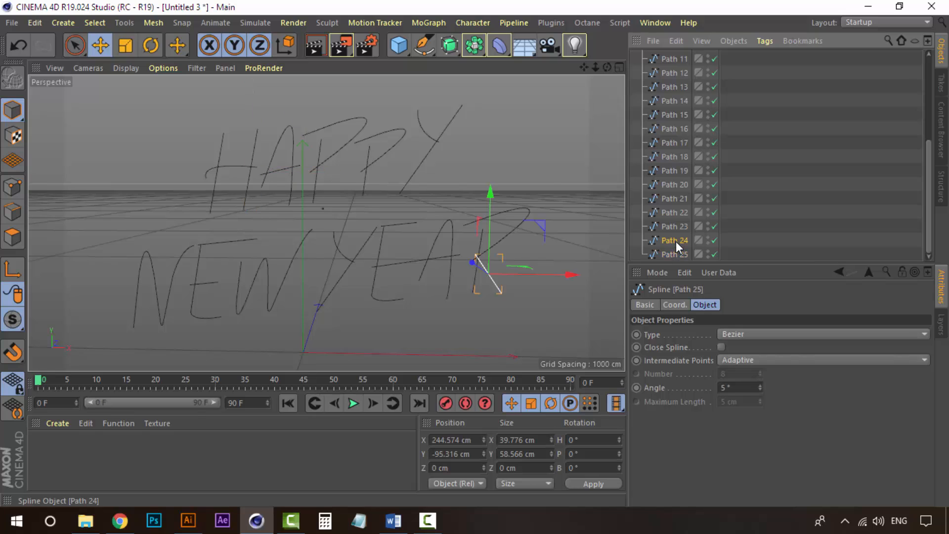
left_click(675, 240)
left_click(678, 225)
scroll(678, 224, "up", 5)
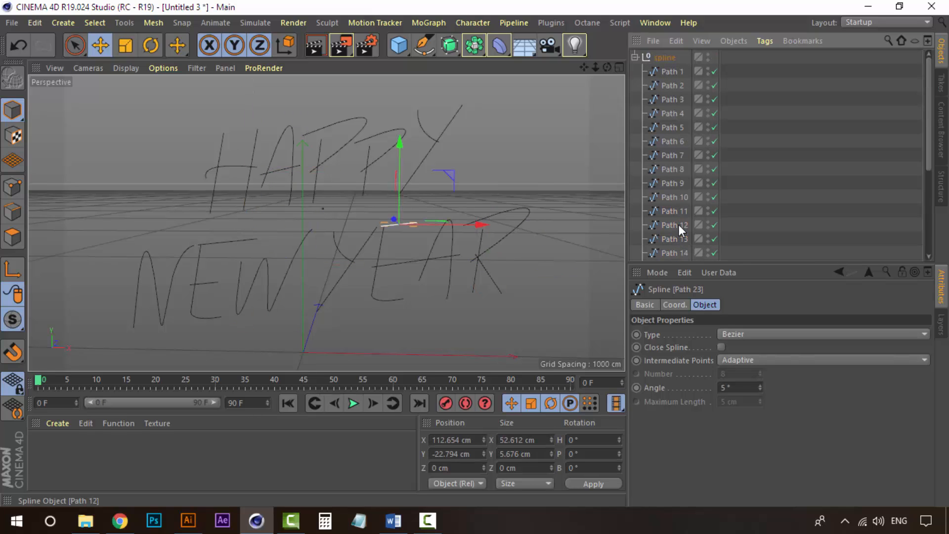
left_click(678, 86)
left_click(678, 71)
left_click(677, 85)
left_click(675, 99)
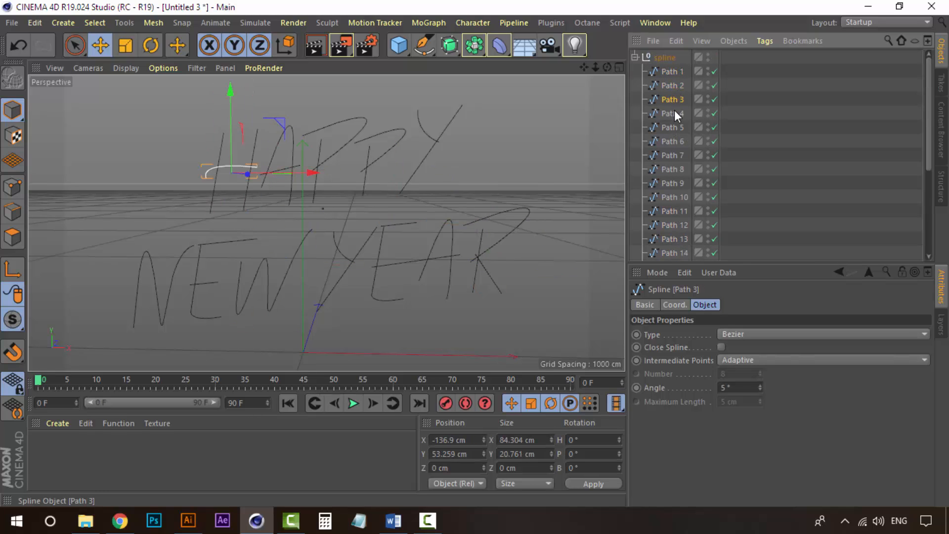
left_click(674, 113)
left_click(672, 127)
left_click(672, 141)
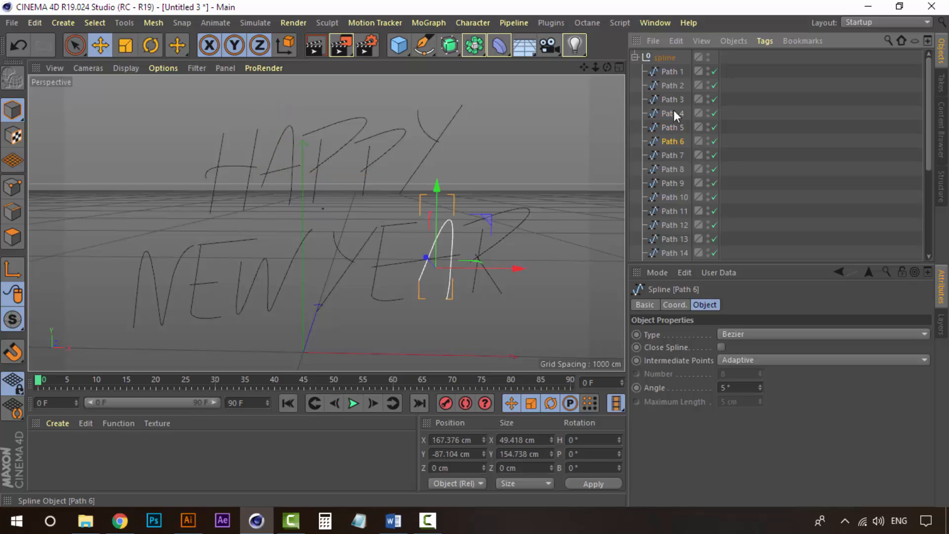
left_click(635, 58)
left_click(640, 71)
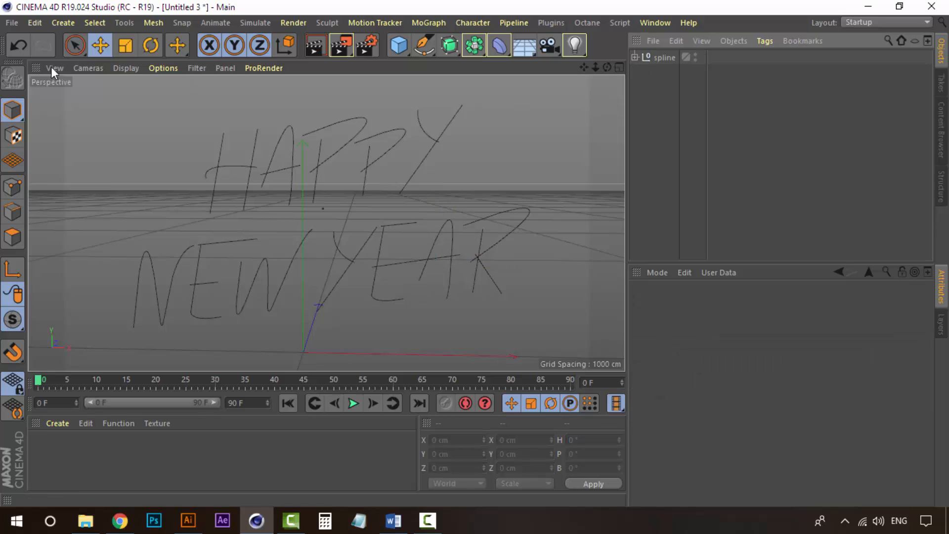
Add a Capsule to the scene and place a new Spline Wrap deformer under it as a child.
left_click(398, 47)
left_click(538, 118)
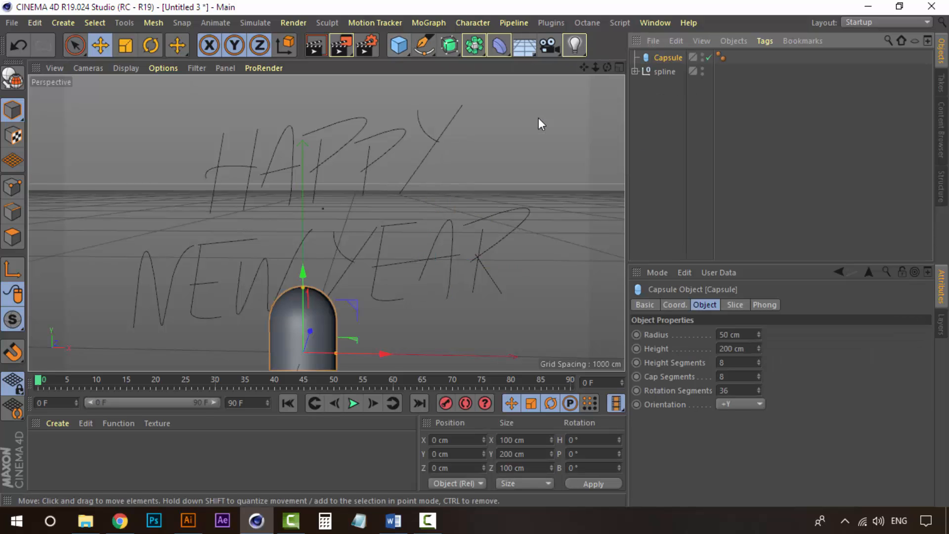
left_click(499, 46)
left_click(663, 190)
left_click(660, 187)
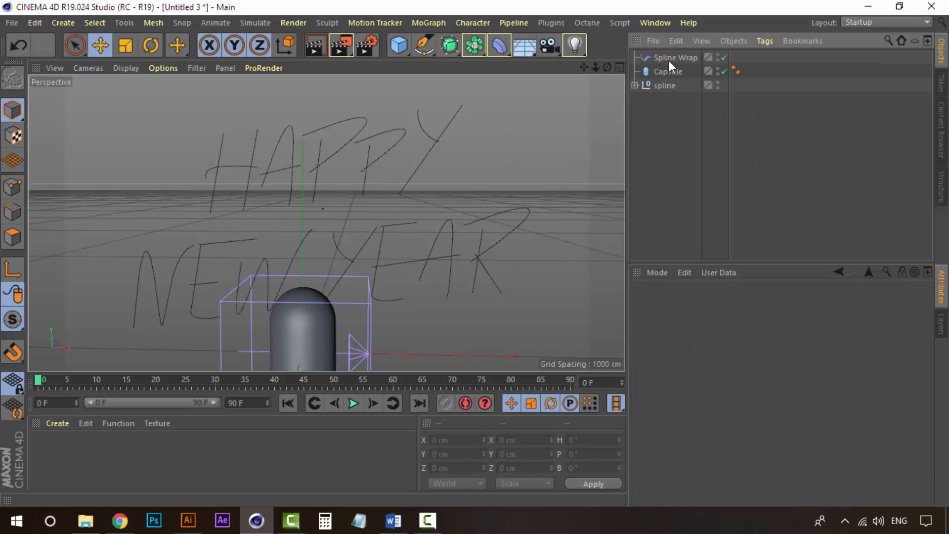
mouse_move(666, 55)
left_mouse_down()
mouse_move(686, 63)
mouse_move(671, 71)
left_mouse_up()
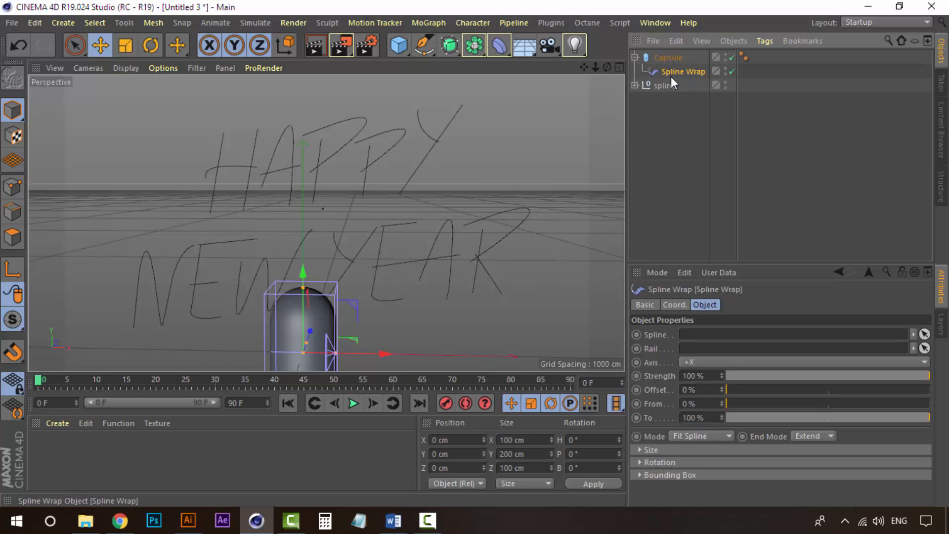
Assign Path 1 from the spline group as the Spline Wrap's spline and set its axis to +Y.
left_click(635, 84)
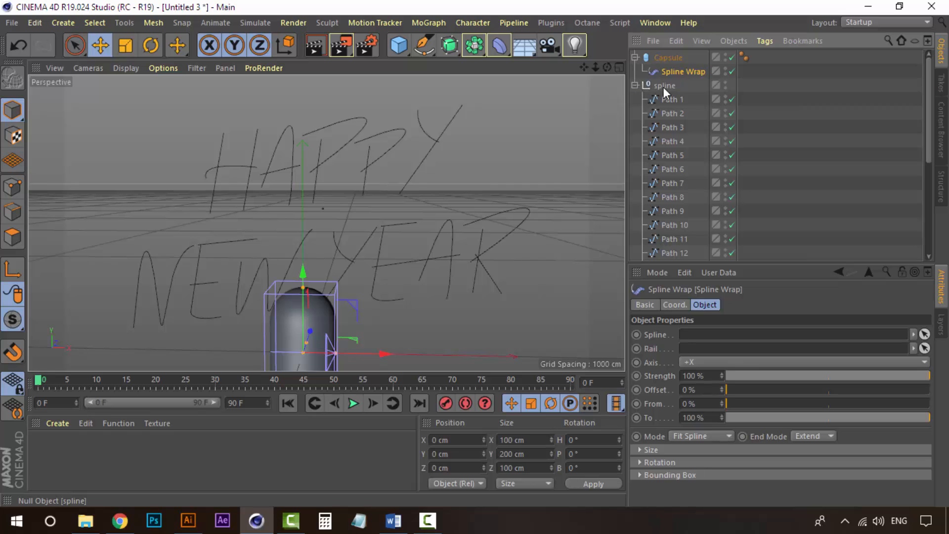
left_click(676, 100)
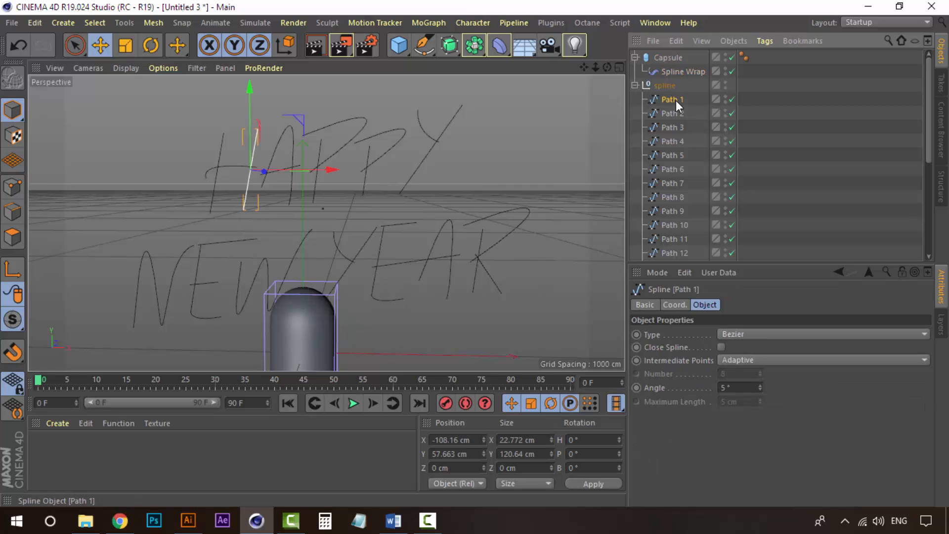
left_click(682, 70)
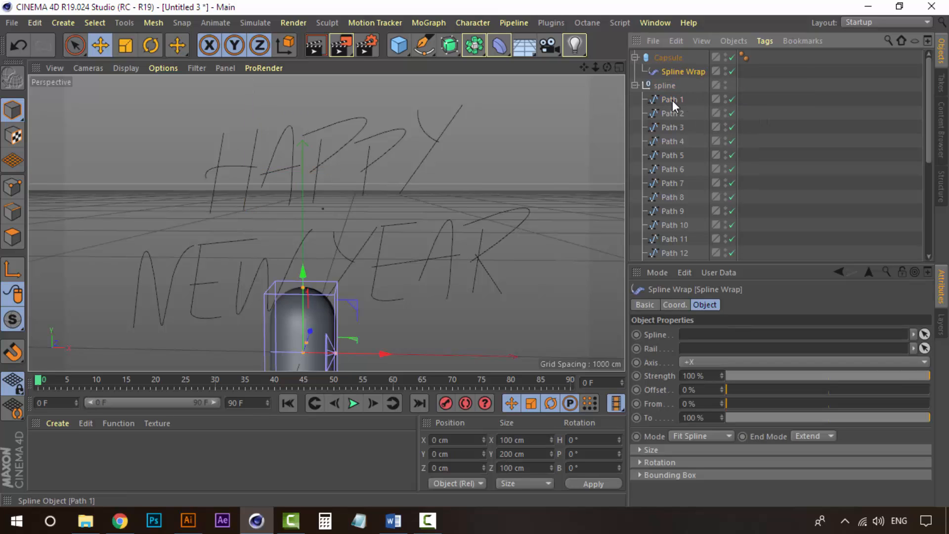
left_click_drag(672, 100, 735, 341)
left_click(704, 363)
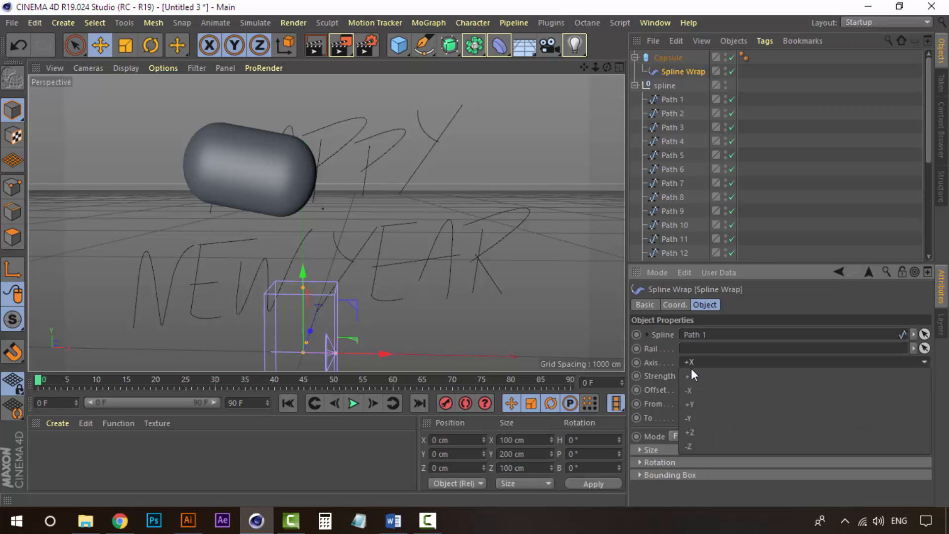
left_click(695, 404)
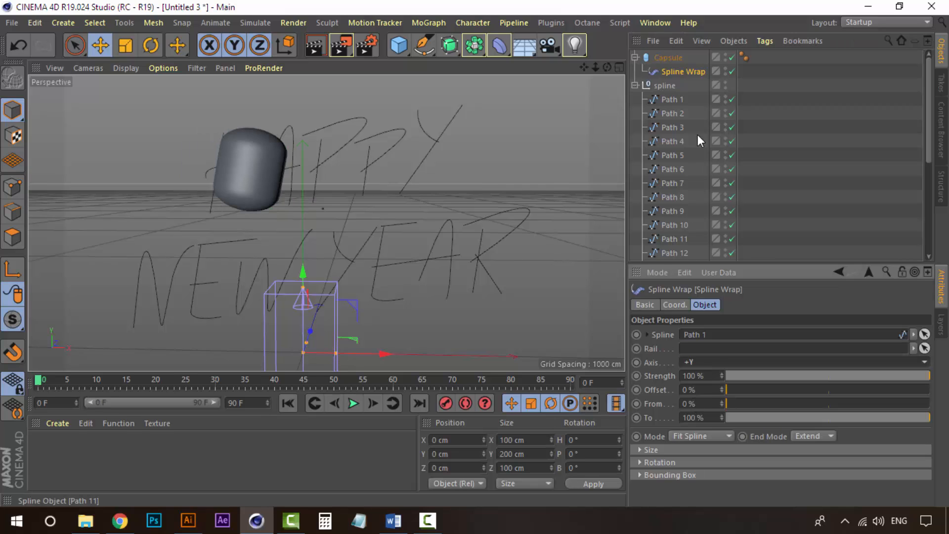
Reduce the capsule's radius to 8 cm.
left_click(674, 59)
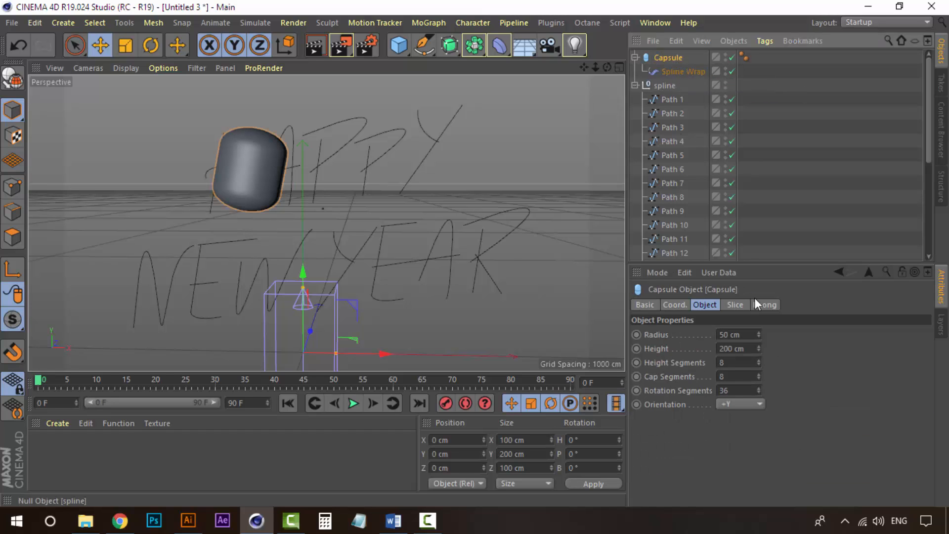
scroll(240, 192, "up", 5)
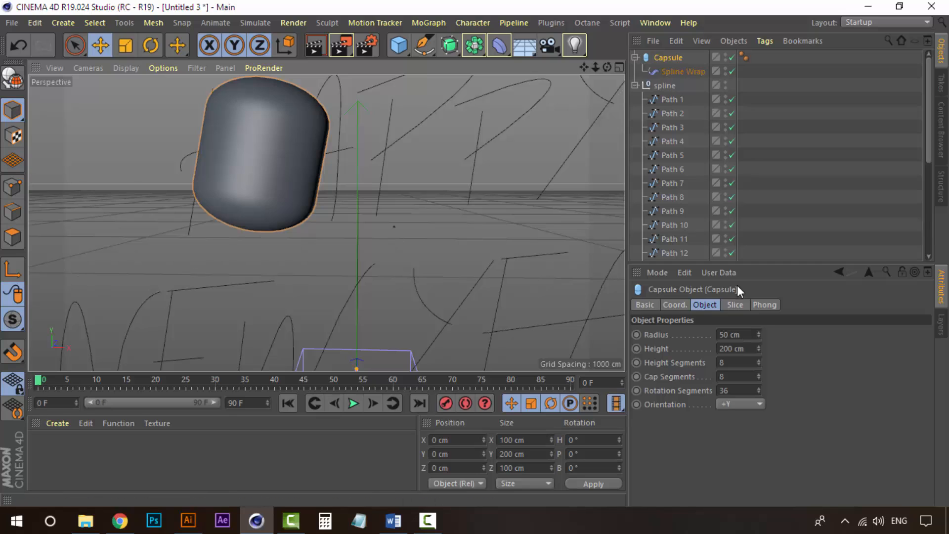
mouse_move(761, 335)
left_mouse_down()
mouse_move(761, 358)
mouse_move(758, 331)
left_mouse_up()
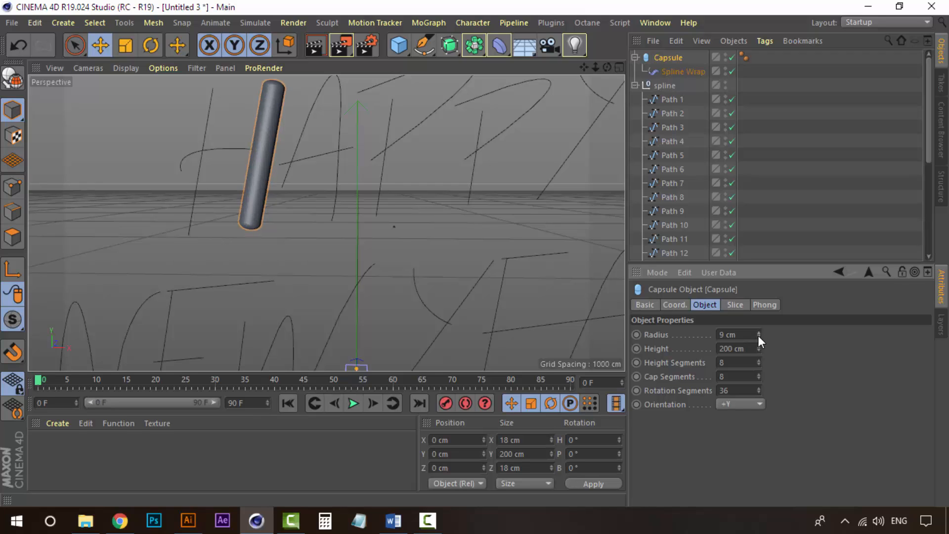
left_click(758, 336)
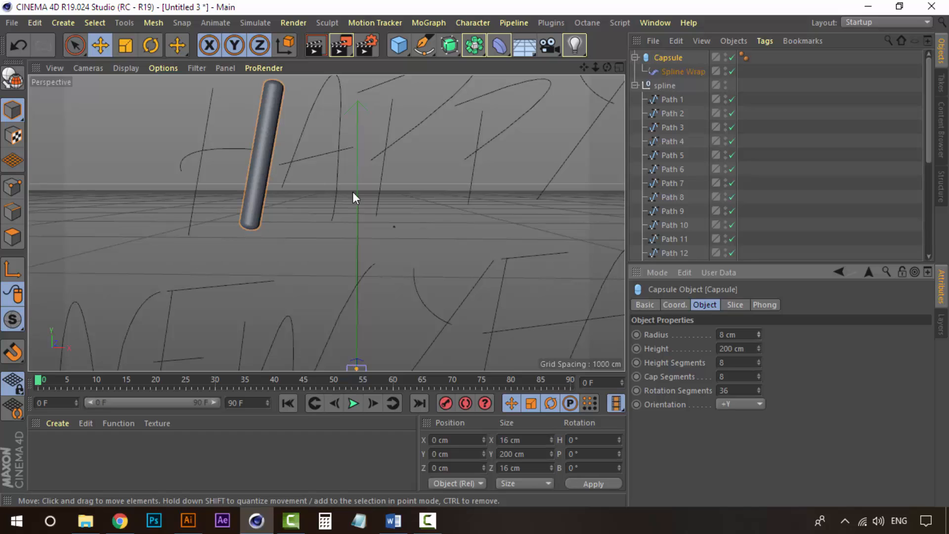
Set the capsule's height to 117 cm so its rounded ends keep their shape along the stroke.
scroll(372, 209, "down", 8)
scroll(372, 209, "up", 6)
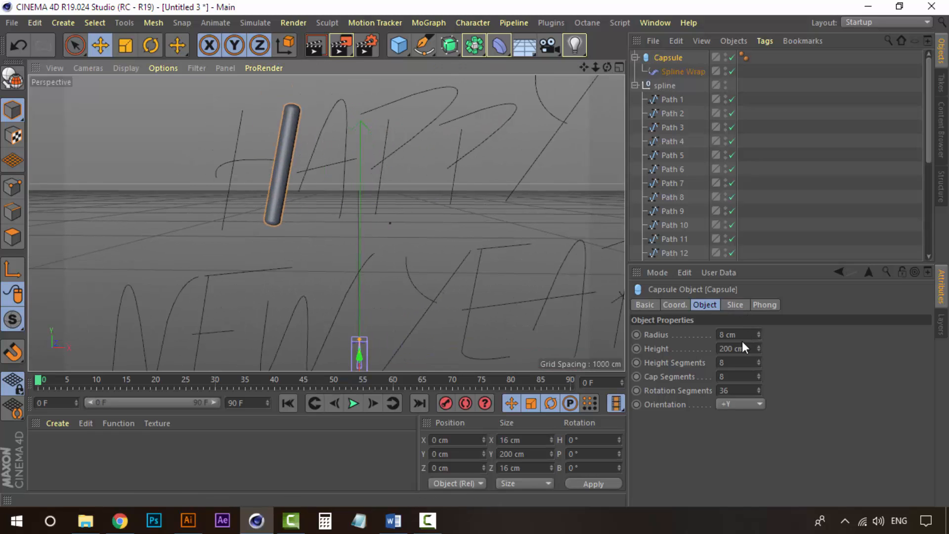
scroll(244, 115, "up", 4)
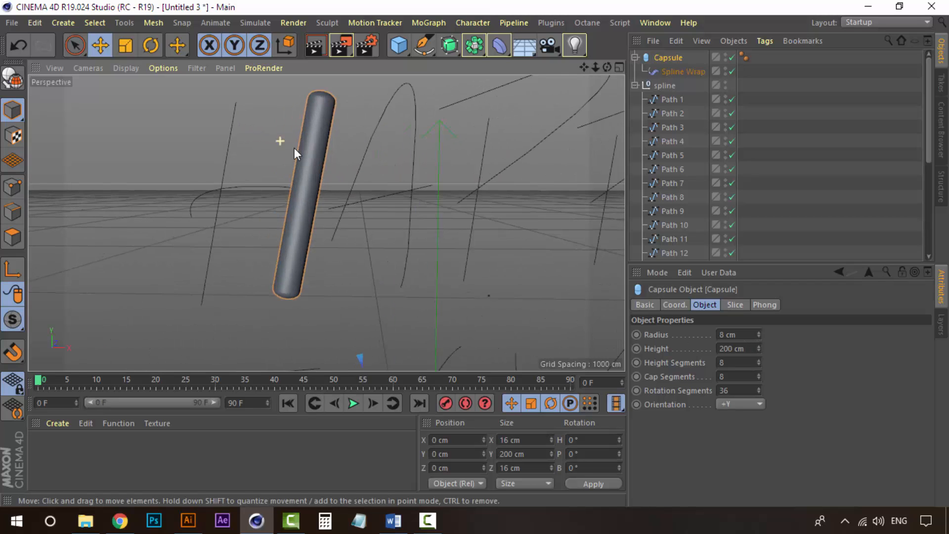
scroll(298, 153, "up", 2)
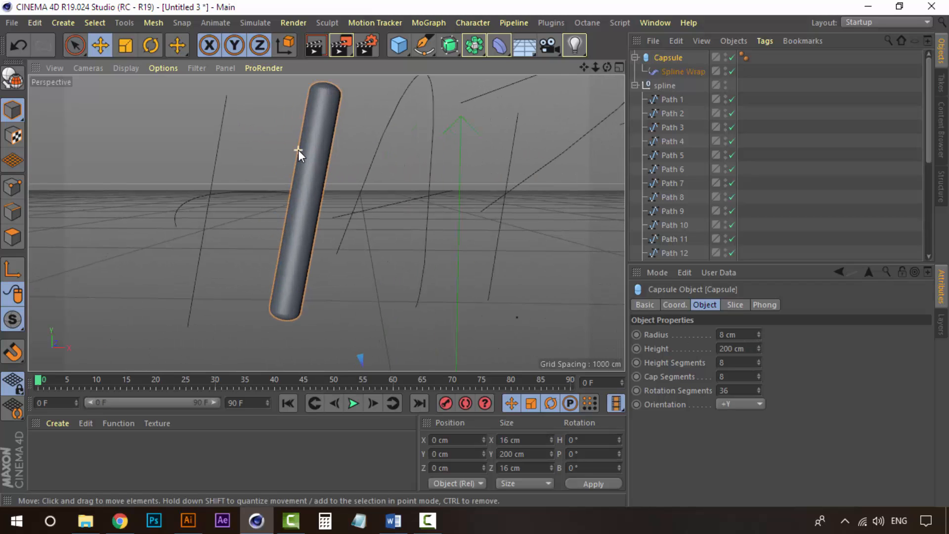
left_click(758, 350)
left_click_drag(759, 348, 759, 393)
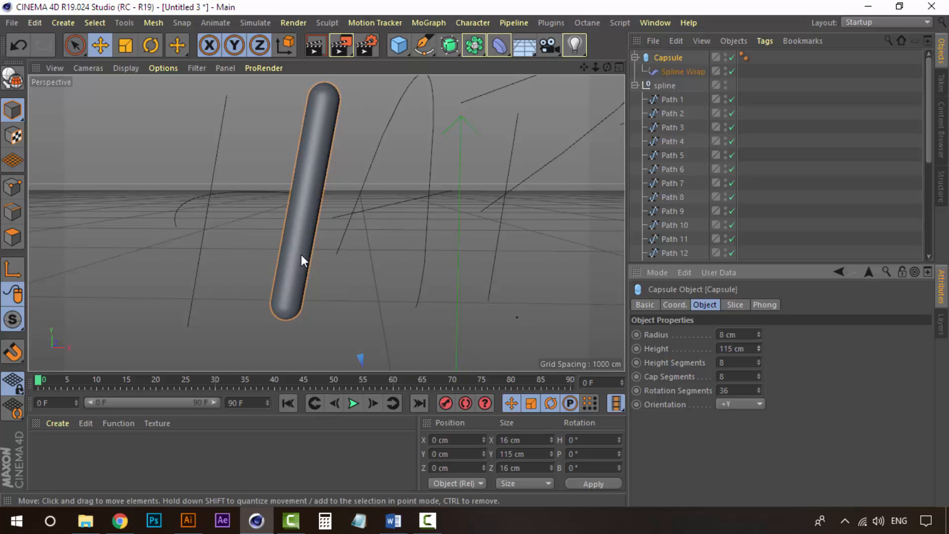
left_click(759, 346)
scroll(434, 213, "down", 5)
middle_click_drag(452, 255, 302, 184, "alt")
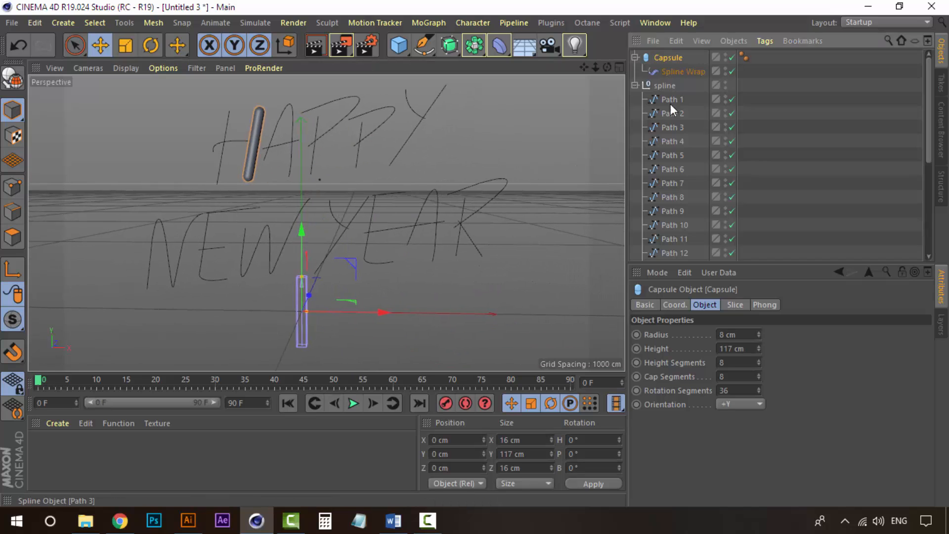
Duplicate the wrapped Capsule and assign Path 2, the left stem of the H, to the copy's Spline Wrap.
left_click(634, 58)
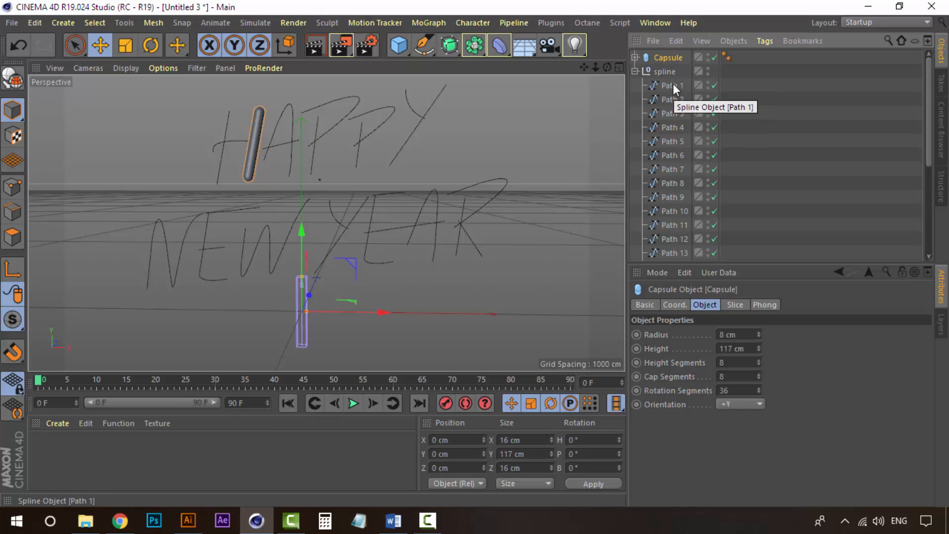
key("ctrl+c")
key("ctrl+v")
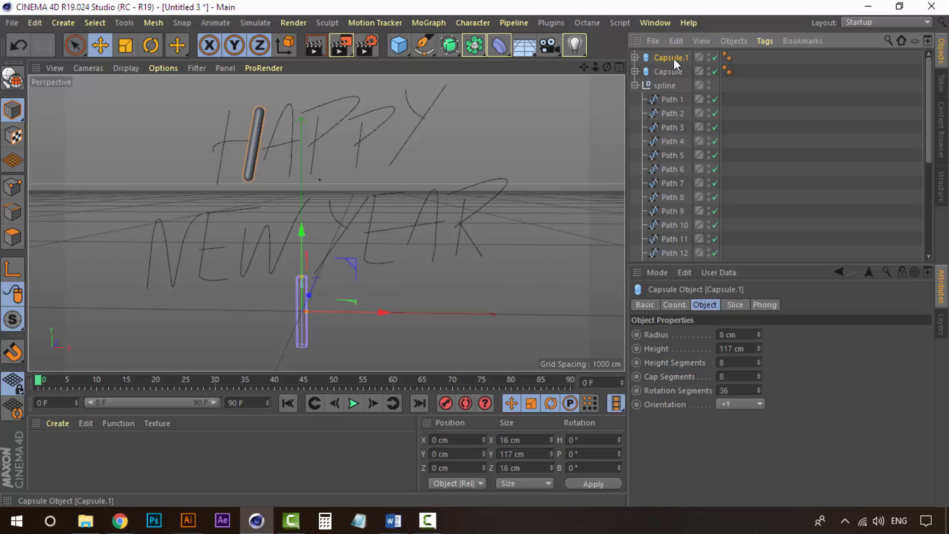
left_click(635, 58)
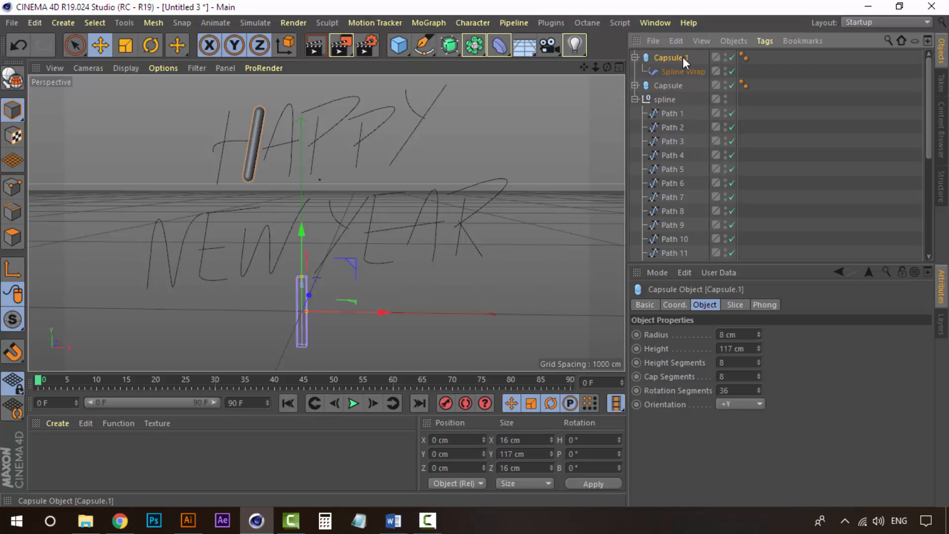
left_click(676, 72)
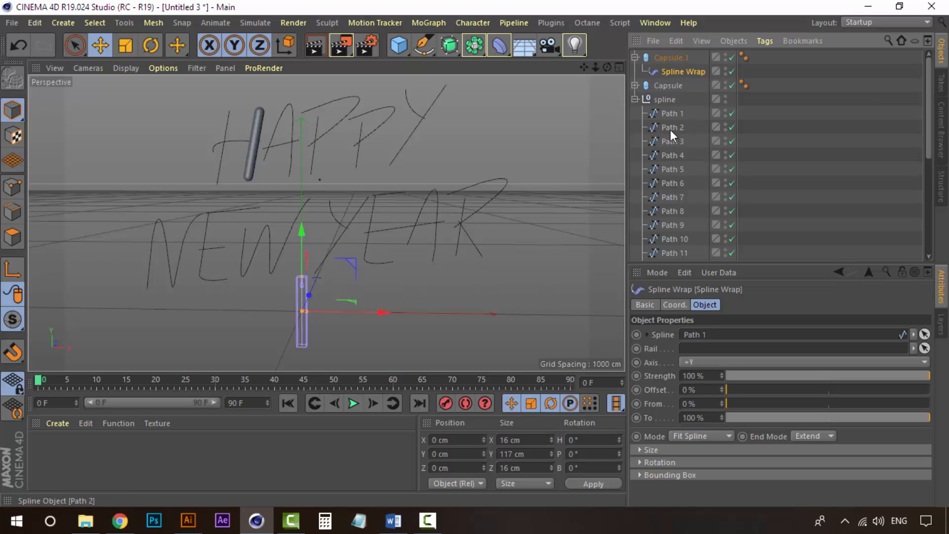
left_click_drag(670, 128, 720, 337)
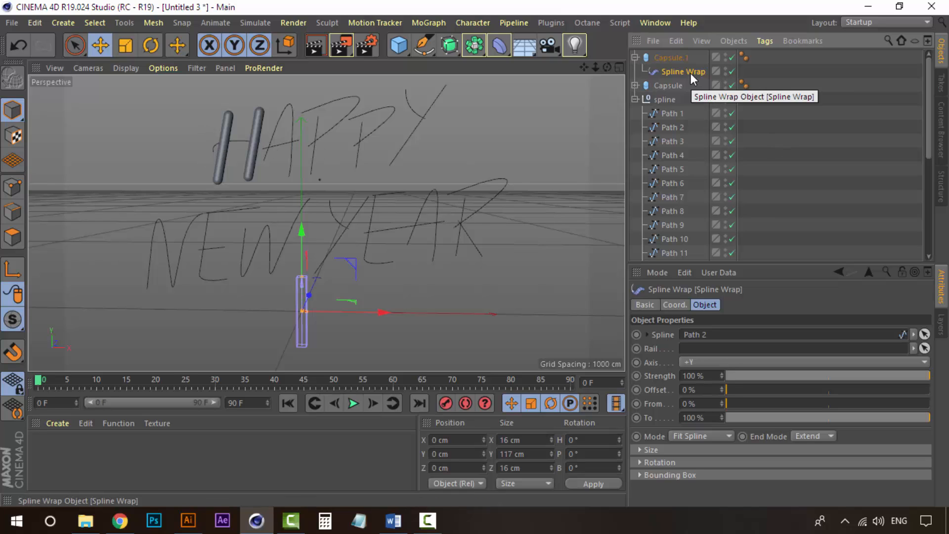
Duplicate Capsule.1 and assign Path 3, the crossbar of the H, to the copy's Spline Wrap.
left_click(667, 58)
left_click(635, 57)
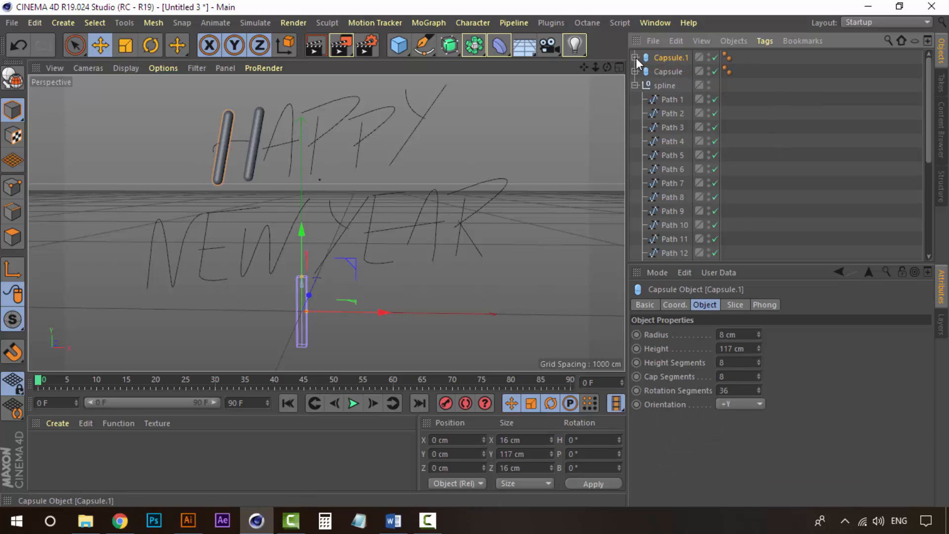
key("ctrl+c")
key("ctrl+v")
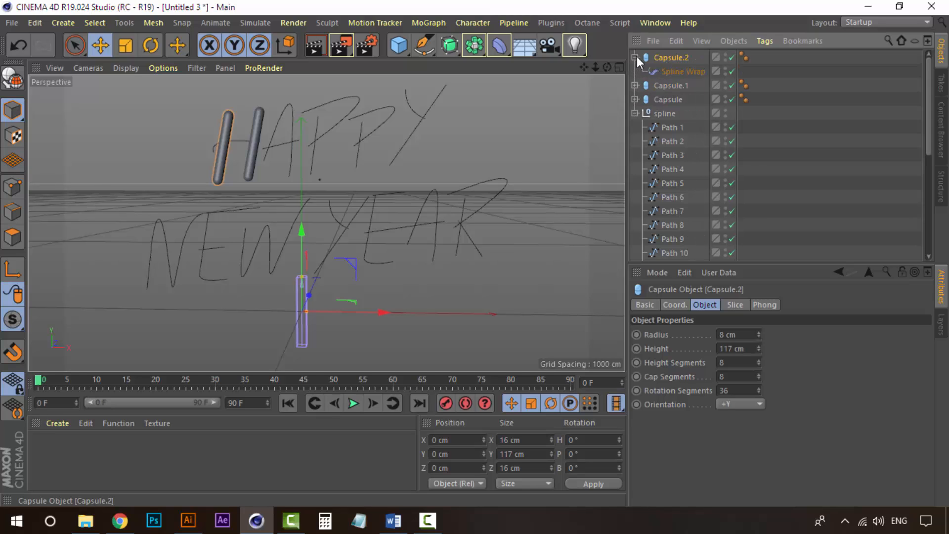
left_click(677, 72)
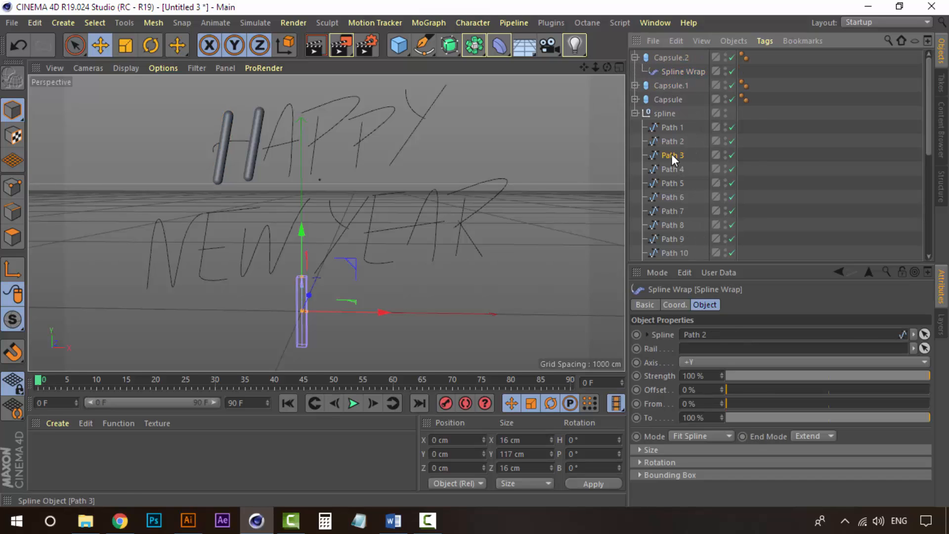
left_click_drag(671, 154, 713, 341)
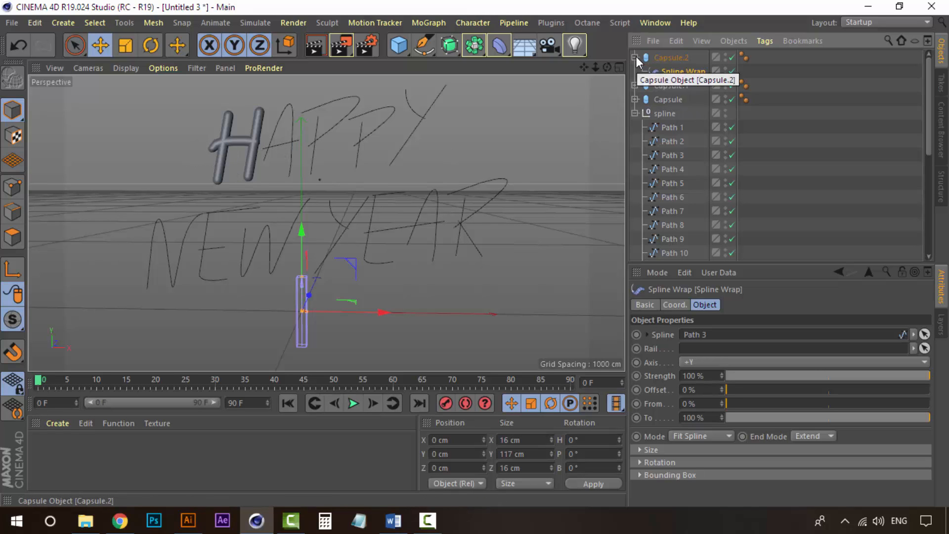
Paste another wrapped capsule and assign Path 4, the legs of the A in HAPPY, to its Spline Wrap.
key("ctrl+v")
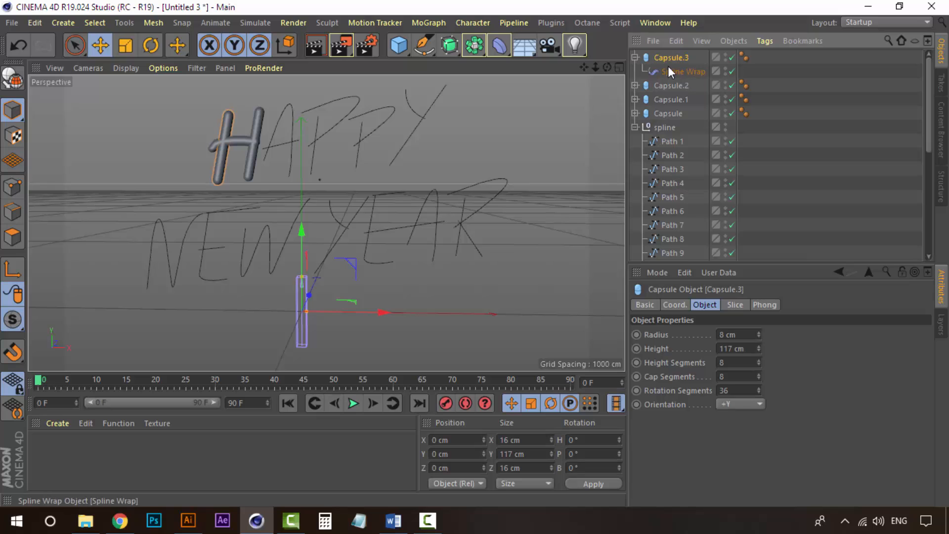
left_click(669, 71)
left_click_drag(672, 183, 710, 336)
Duplicate Capsule.3 and assign Path 5, the crossbar of the A in HAPPY, to the copy's Spline Wrap.
left_click(636, 57)
left_click(668, 57)
key("ctrl+c")
key("ctrl+v")
left_click(636, 57)
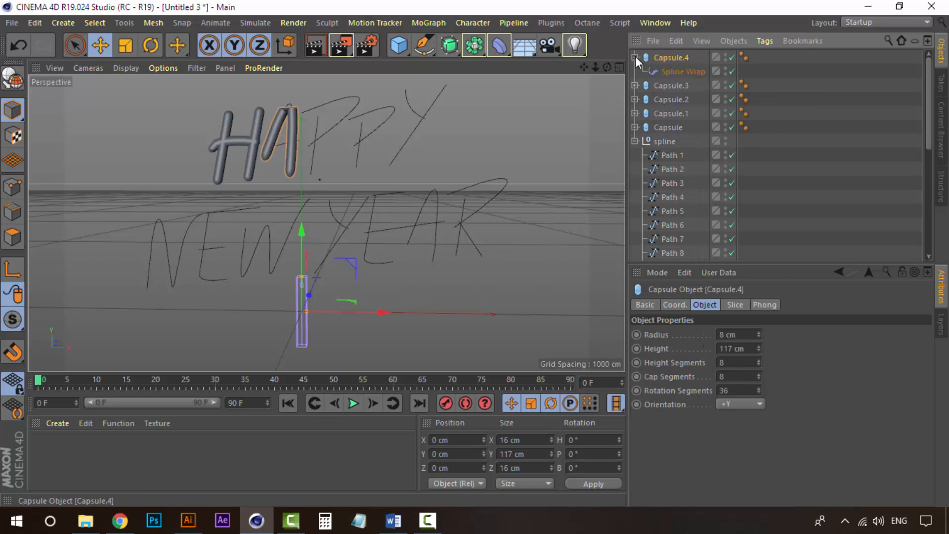
left_click(672, 71)
left_click_drag(672, 212, 710, 336)
Duplicate Capsule.4 and assign Path 6, the legs of the A in YEAR, to the copy's Spline Wrap.
left_click(645, 57)
left_click(636, 58)
key("ctrl+c")
key("ctrl+v")
left_click(636, 58)
left_click(672, 71)
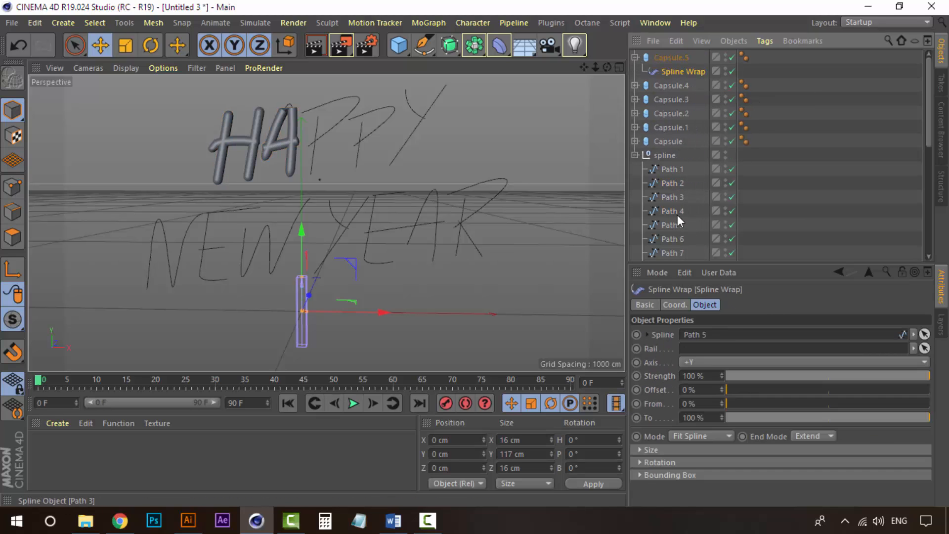
left_click_drag(672, 240, 710, 335)
Duplicate Capsule.5 and assign Path 7, the stem of the first P in HAPPY, to the copy's Spline Wrap.
left_click(635, 58)
left_click(673, 59)
key("ctrl+c")
key("ctrl+v")
left_click(636, 57)
left_click(672, 71)
scroll(689, 228, "down", 2)
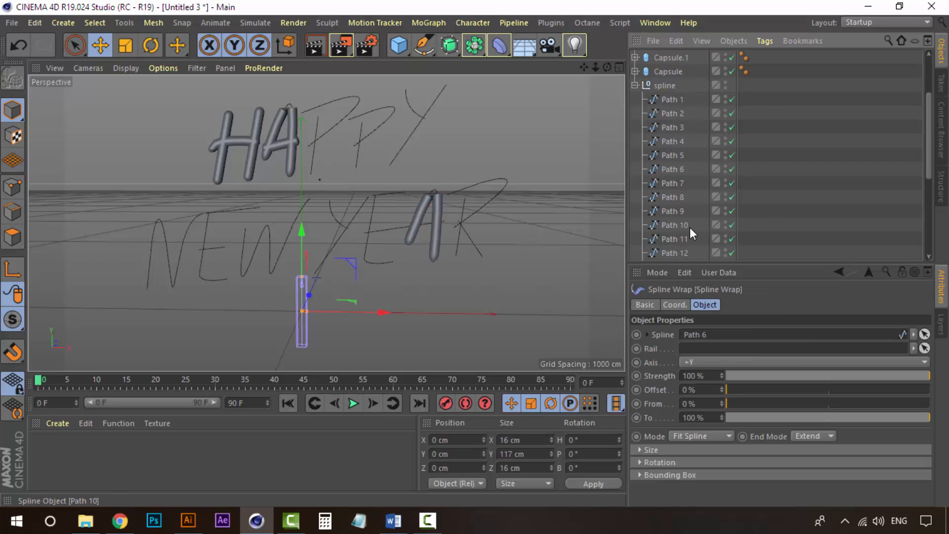
left_click_drag(672, 184, 711, 337)
Duplicate Capsule.6 and assign Path 8, the bowl of the first P in HAPPY, to the copy's Spline Wrap.
scroll(682, 188, "up", 2)
left_click(635, 57)
left_click(662, 58)
key("ctrl+c")
key("ctrl+v")
left_click(636, 57)
left_click(672, 71)
scroll(689, 219, "down", 2)
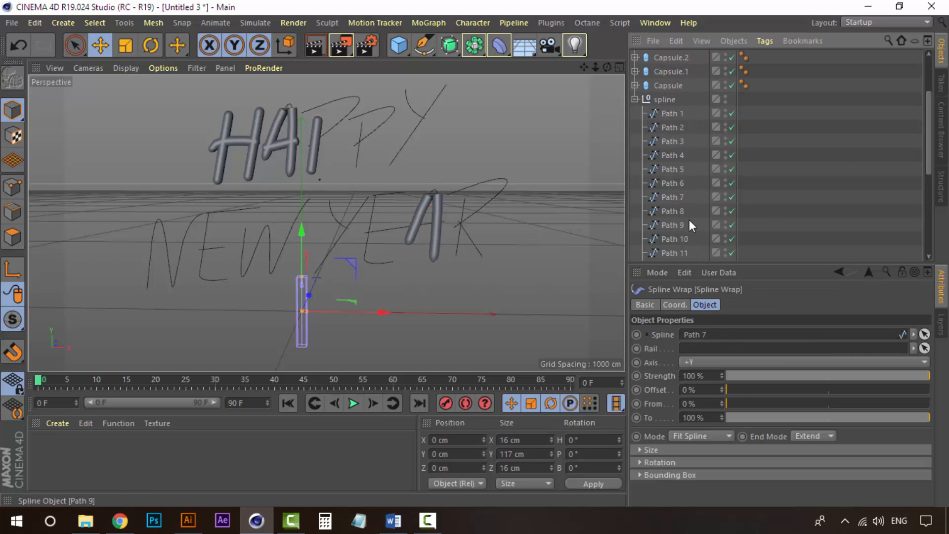
left_click_drag(672, 211, 707, 336)
Duplicate Capsule.7 and assign Path 9, a stroke of the R in YEAR, to the copy's Spline Wrap.
scroll(682, 188, "up", 2)
left_click(635, 58)
left_click(663, 58)
key("ctrl+c")
key("ctrl+v")
left_click(636, 58)
left_click(672, 71)
scroll(680, 93, "down", 2)
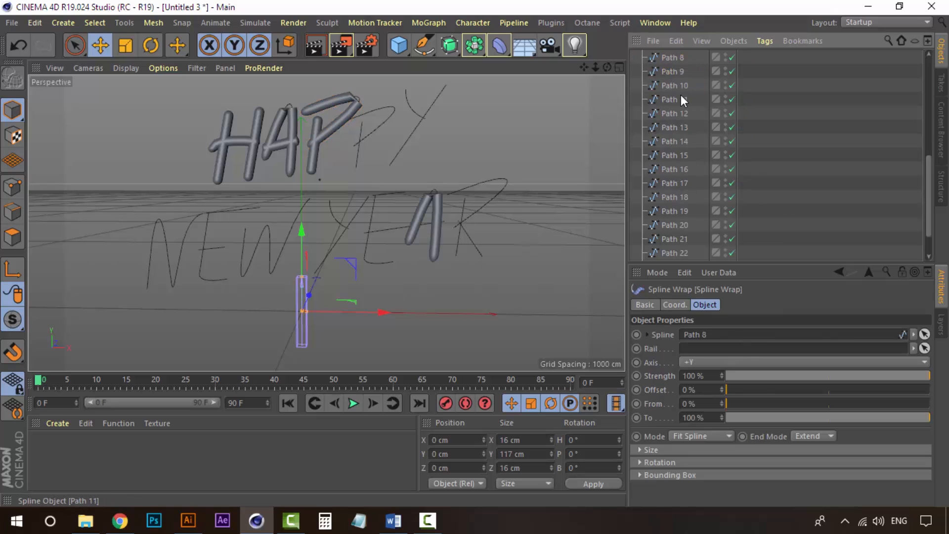
left_click_drag(672, 72, 707, 335)
Duplicate Capsule.8 and assign Path 10, another stroke of the R in YEAR, to the copy's Spline Wrap.
scroll(681, 188, "up", 2)
left_click(663, 58)
key("ctrl+c")
key("ctrl+v")
left_click(637, 57)
left_click(672, 71)
scroll(682, 148, "down", 2)
left_click_drag(674, 99, 710, 335)
Duplicate Capsule.9 and assign Path 11, the stem of the second P in HAPPY, to the copy's Spline Wrap.
scroll(682, 188, "up", 5)
left_click(637, 57)
left_click(663, 57)
key("ctrl+c")
key("ctrl+v")
left_click(637, 58)
left_click(670, 71)
scroll(663, 144, "down", 5)
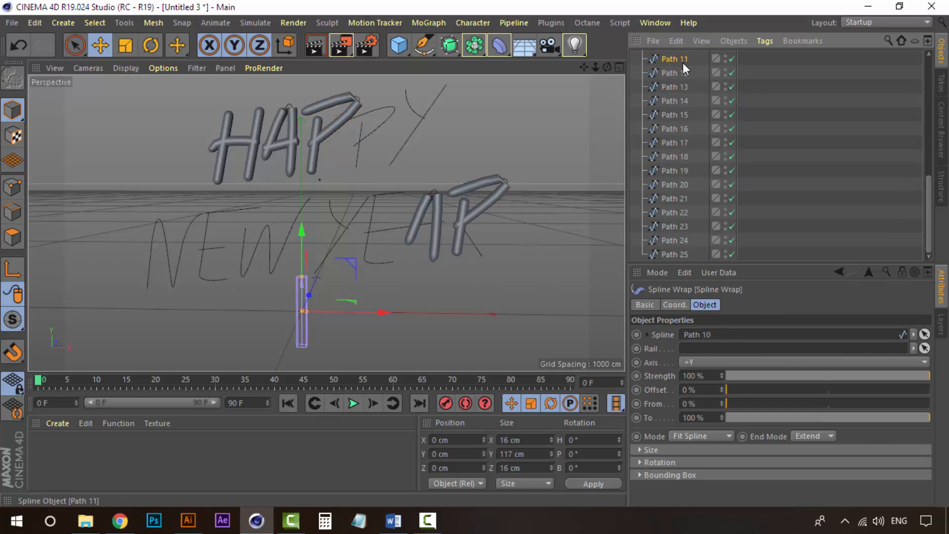
left_click_drag(682, 62, 709, 335)
Duplicate Capsule.10 and assign Path 12, the bowl of the second P in HAPPY, to the copy's Spline Wrap.
scroll(681, 188, "up", 5)
left_click(637, 58)
left_click(665, 57)
key("ctrl+c")
key("ctrl+v")
left_click(637, 58)
left_click(671, 71)
scroll(671, 198, "down", 5)
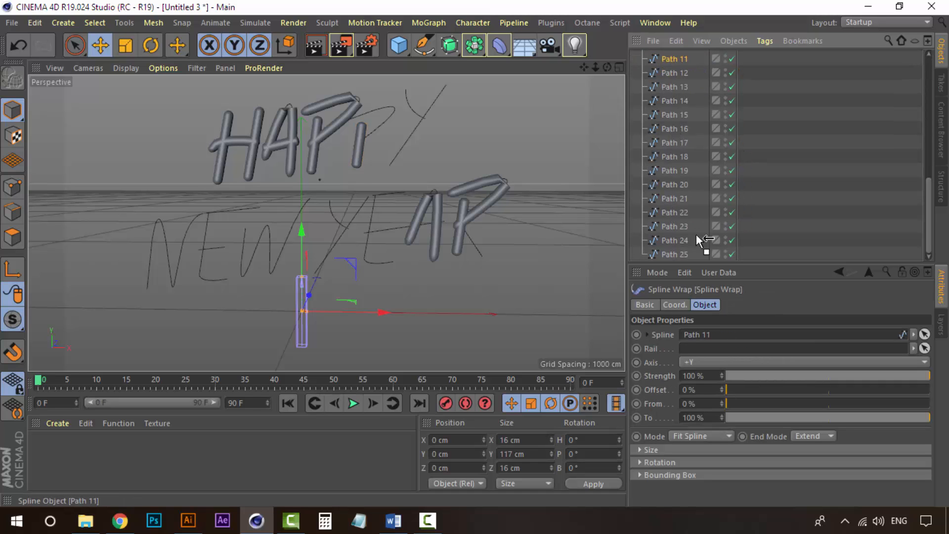
left_click_drag(696, 235, 710, 335)
Duplicate Capsule.11 and assign Path 13, the long stroke of the Y in HAPPY, to the copy's Spline Wrap.
scroll(662, 148, "up", 5)
left_click(637, 58)
left_click(665, 57)
key("ctrl+c")
key("ctrl+v")
left_click(637, 57)
left_click(671, 72)
scroll(666, 184, "down", 5)
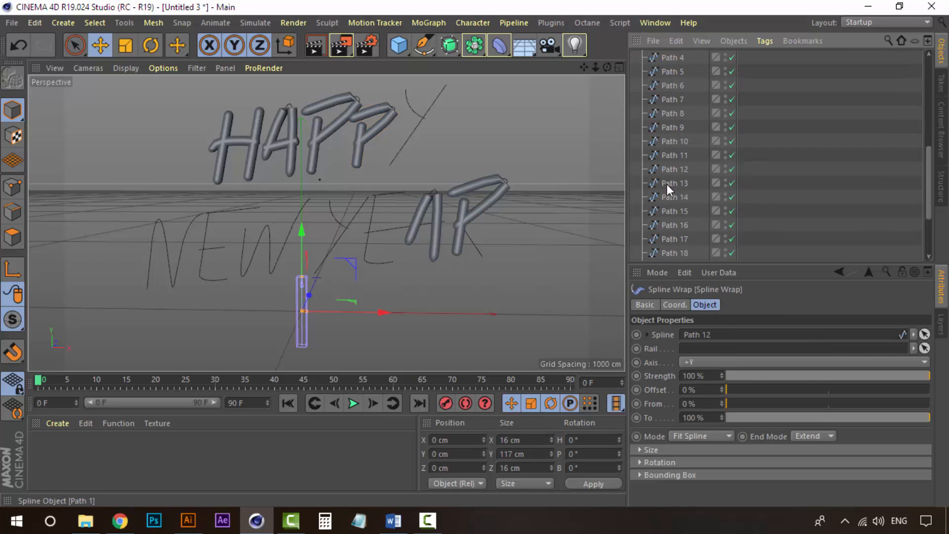
left_click_drag(666, 184, 709, 335)
Duplicate Capsule.12 and assign Path 14, the short stroke of the Y in HAPPY, to the copy's Spline Wrap.
scroll(663, 148, "up", 5)
left_click(636, 57)
left_click(663, 57)
key("ctrl+c")
key("ctrl+v")
left_click(637, 58)
left_click(671, 71)
scroll(681, 108, "down", 5)
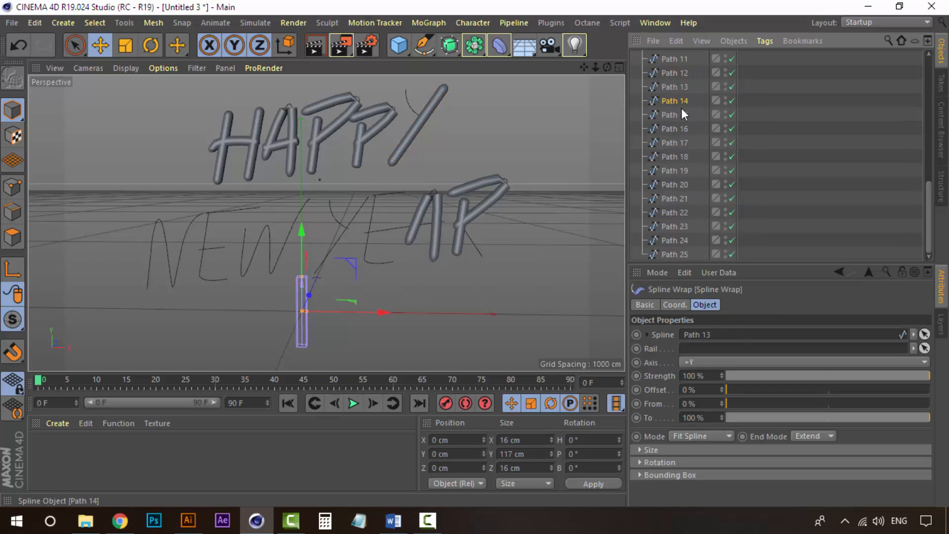
left_click_drag(680, 103, 709, 335)
Duplicate Capsule.13 and assign Path 15, the long stroke of the Y in YEAR, to the copy's Spline Wrap.
scroll(662, 149, "up", 5)
left_click(636, 57)
key("ctrl+c")
key("ctrl+v")
left_click(636, 57)
left_click(671, 71)
scroll(678, 157, "down", 5)
left_click_drag(677, 115, 710, 335)
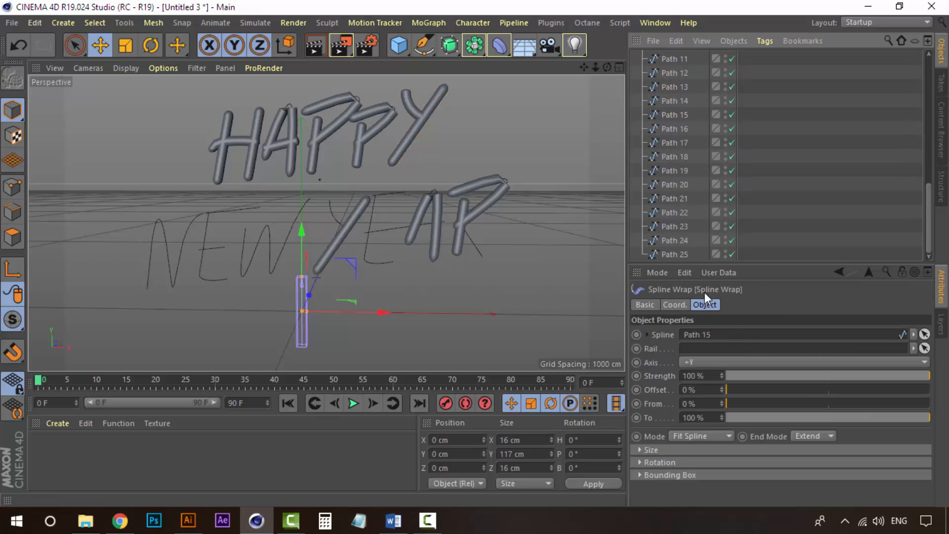
Duplicate Capsule.14 and assign Path 16, the short stroke of the Y in YEAR, to the copy's Spline Wrap.
scroll(663, 148, "up", 5)
left_click(637, 58)
left_click(667, 60)
key("ctrl+c")
key("ctrl+v")
left_click(636, 57)
left_click(672, 72)
scroll(679, 123, "down", 5)
left_click_drag(680, 130, 710, 335)
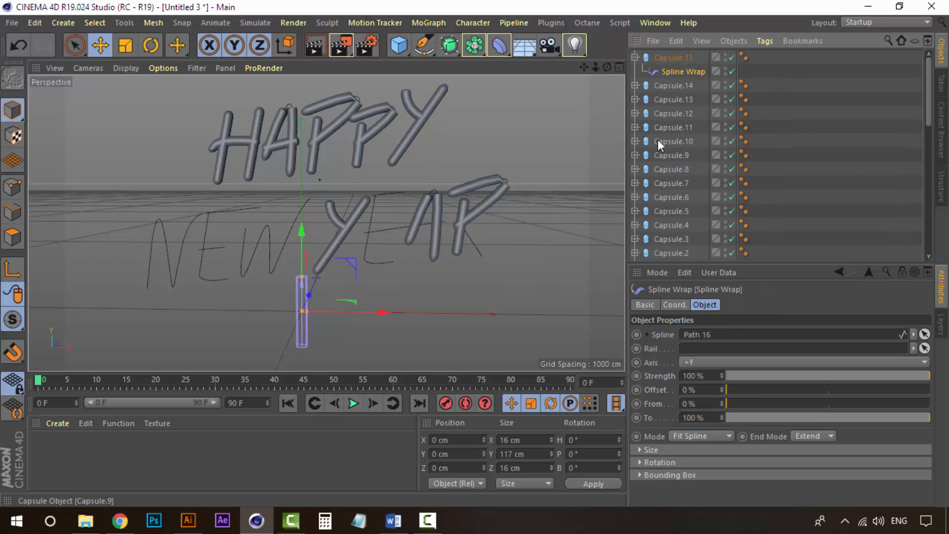
Duplicate Capsule.15 and assign Path 17, the N of NEW, to the copy's Spline Wrap.
left_click(636, 58)
left_click(672, 57)
key("ctrl+c")
key("ctrl+v")
left_click(636, 58)
left_click(677, 71)
scroll(687, 197, "down", 5)
left_click_drag(677, 210, 728, 337)
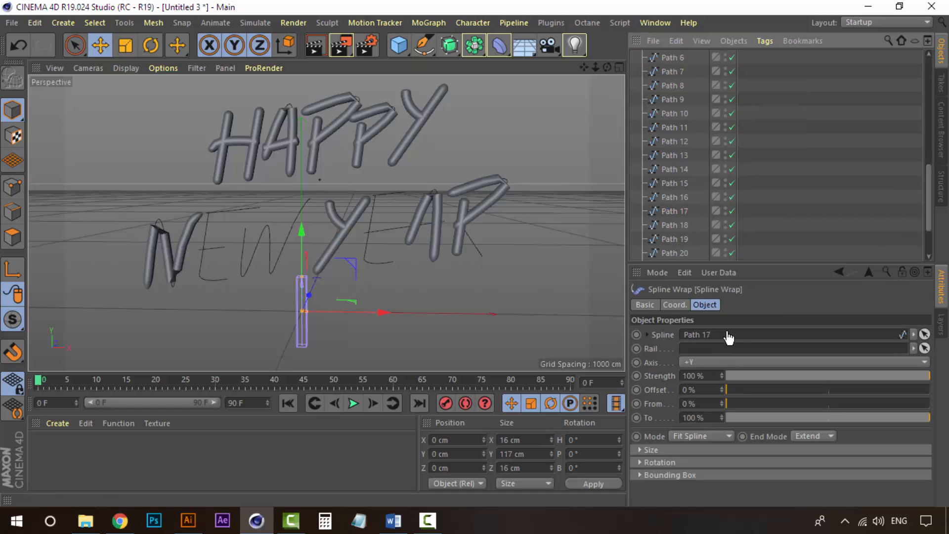
Duplicate Capsule.16 and assign Path 18, the stem and base of the E in NEW, to the copy's Spline Wrap.
scroll(677, 148, "up", 5)
left_click(636, 58)
left_click(669, 57)
key("ctrl+c")
key("ctrl+v")
left_click(636, 58)
left_click(679, 72)
scroll(678, 153, "down", 6)
left_click_drag(677, 156, 711, 335)
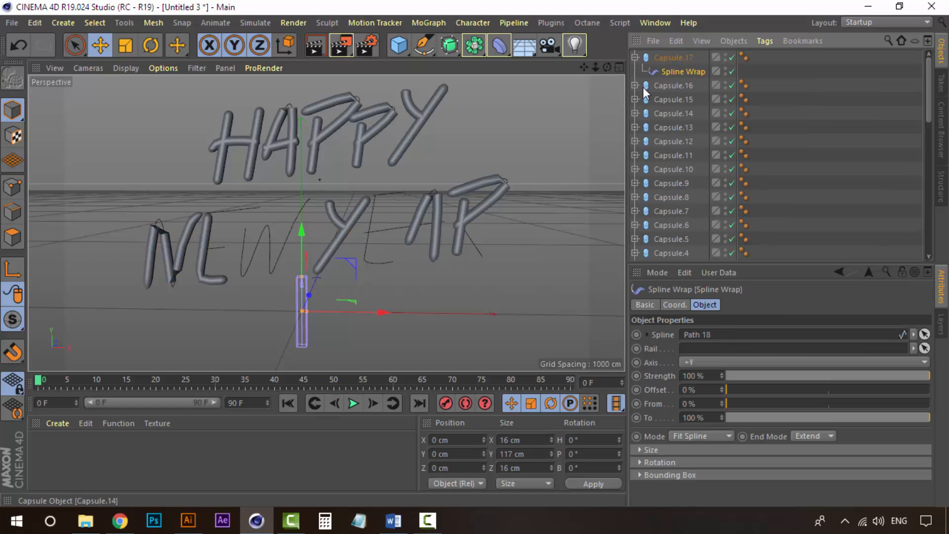
Duplicate Capsule.17 and assign Path 19, the middle bar of the E in NEW, to the copy's Spline Wrap.
left_click(658, 58)
key("ctrl+c")
key("ctrl+v")
left_click(677, 71)
scroll(669, 173, "down", 6)
left_click_drag(668, 186, 711, 335)
Duplicate Capsule.18 and assign Path 20, the upper bar of the E in NEW, to the copy's Spline Wrap.
scroll(641, 128, "up", 6)
left_click(636, 58)
left_click(662, 58)
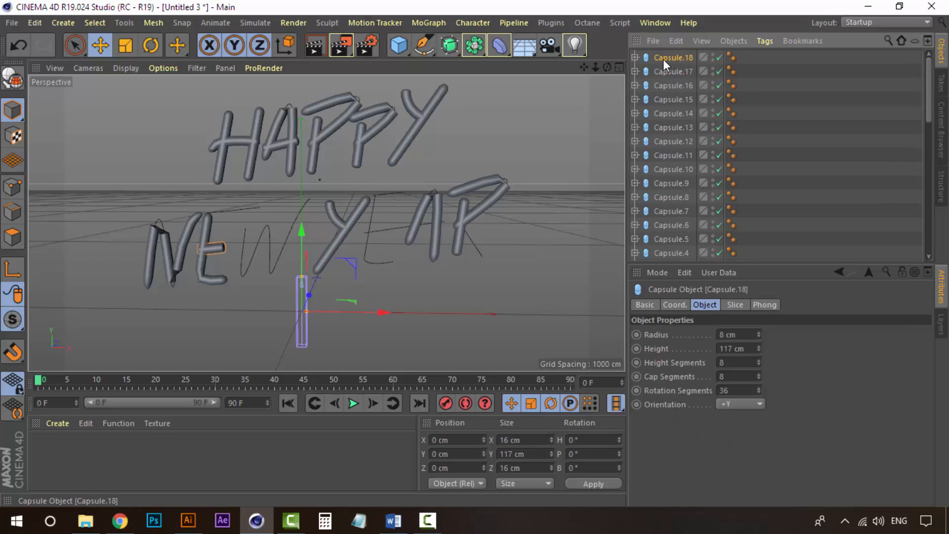
key("ctrl+c")
key("ctrl+v")
left_click(677, 72)
scroll(675, 125, "down", 6)
left_click_drag(668, 185, 712, 335)
Duplicate Capsule.19 and assign Path 21, the stem and base of the E in YEAR, to the copy's Spline Wrap.
scroll(674, 152, "up", 6)
left_click(666, 59)
key("ctrl+c")
key("ctrl+v")
left_click(636, 58)
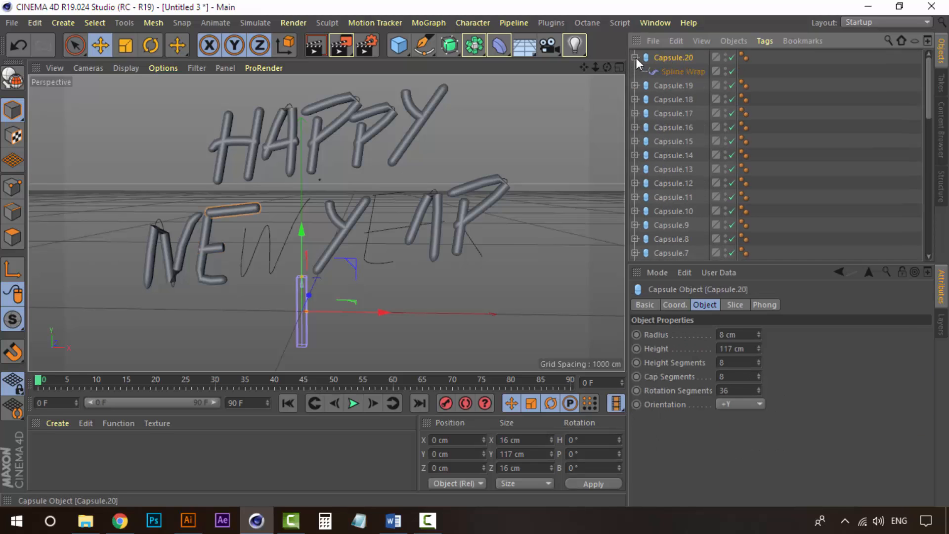
left_click(679, 71)
scroll(677, 148, "down", 6)
left_click_drag(681, 177, 722, 333)
Duplicate Capsule.20 and assign Path 22, the middle bar of the E in YEAR, to the copy's Spline Wrap.
scroll(677, 148, "up", 6)
left_click(636, 58)
left_click(666, 58)
key("ctrl+c")
key("ctrl+v")
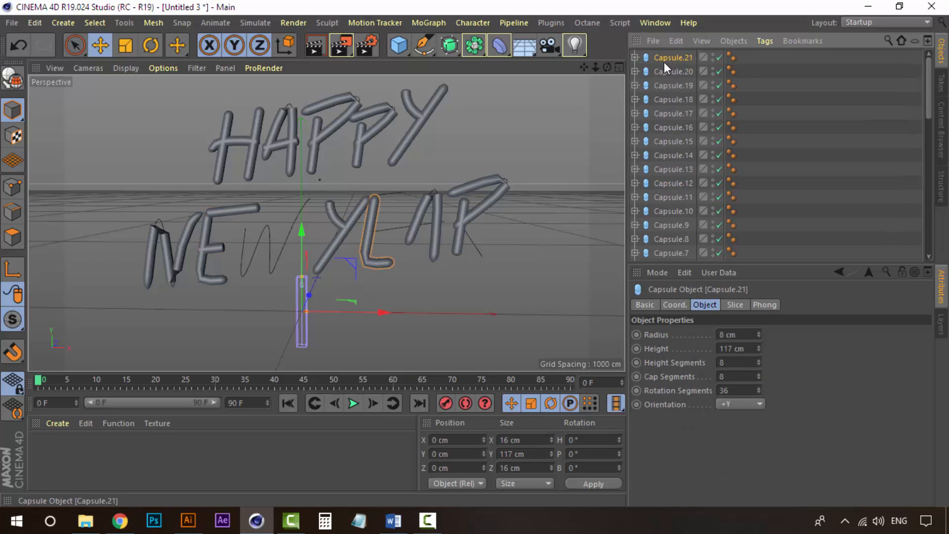
left_click(635, 58)
left_click(677, 71)
scroll(681, 165, "down", 6)
left_click_drag(684, 213, 711, 346)
scroll(677, 148, "up", 6)
Duplicate Capsule.21 and assign Path 23, the upper bar of the E in YEAR, to the copy's Spline Wrap.
left_click(636, 58)
left_click(674, 58)
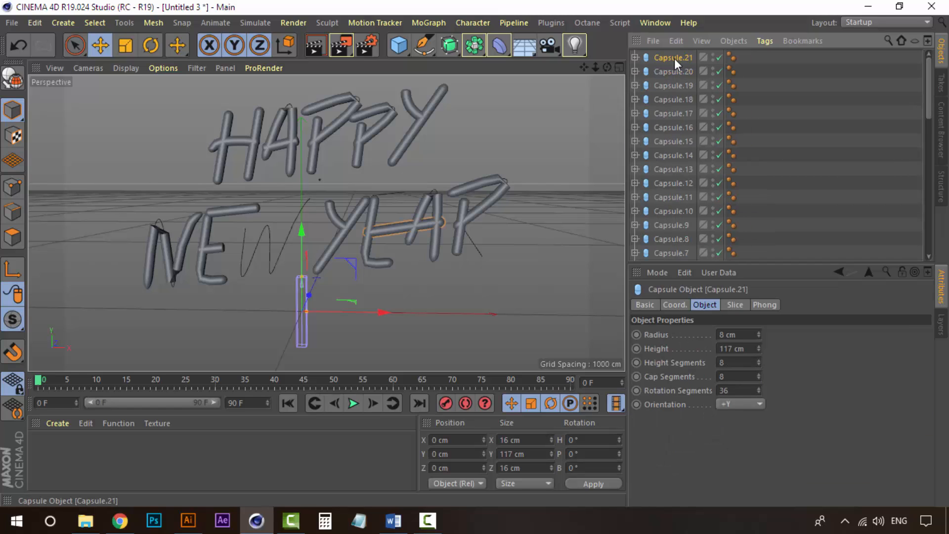
key("ctrl+c")
key("ctrl+v")
left_click(636, 57)
left_click(678, 71)
scroll(691, 141, "down", 6)
left_click_drag(685, 225, 712, 334)
scroll(679, 148, "up", 6)
Duplicate Capsule.22 and assign Path 24, the W in NEW, to the copy's Spline Wrap.
left_click(636, 58)
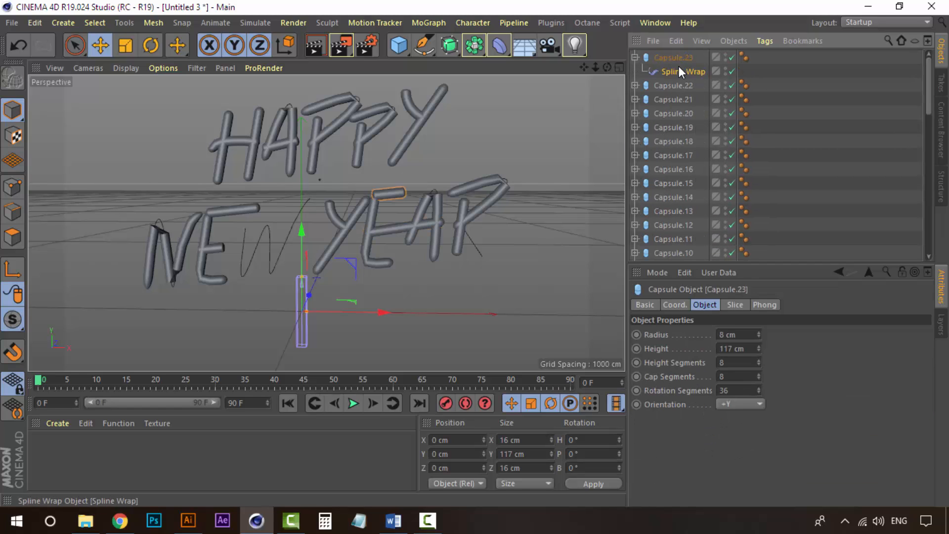
scroll(681, 149, "down", 6)
left_click_drag(684, 239, 712, 333)
Duplicate Capsule.23 and assign Path 25, the diagonal leg of the R in YEAR, to the copy's Spline Wrap.
scroll(680, 148, "up", 6)
left_click(636, 57)
left_click(668, 58)
key("ctrl+c")
key("ctrl+v")
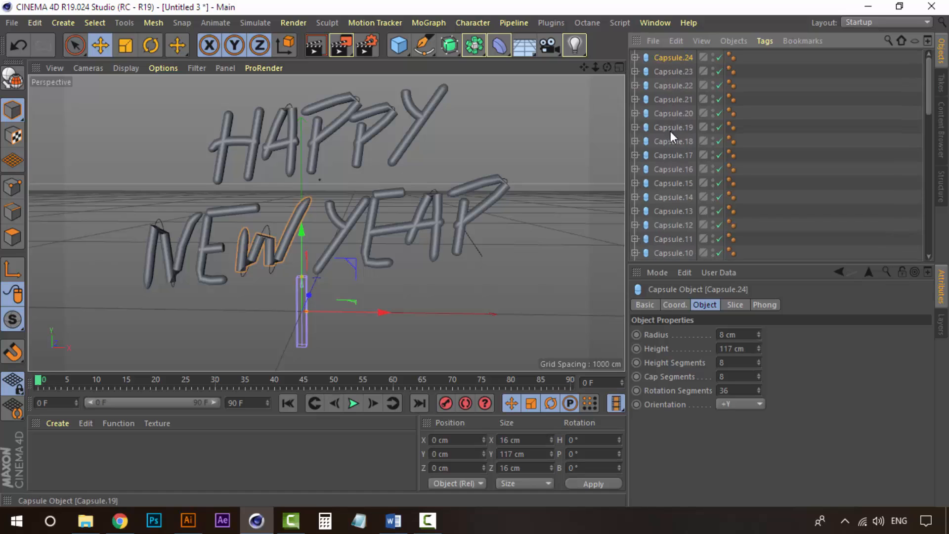
left_click(636, 57)
left_click(677, 71)
scroll(674, 166, "down", 6)
left_click_drag(684, 253, 717, 334)
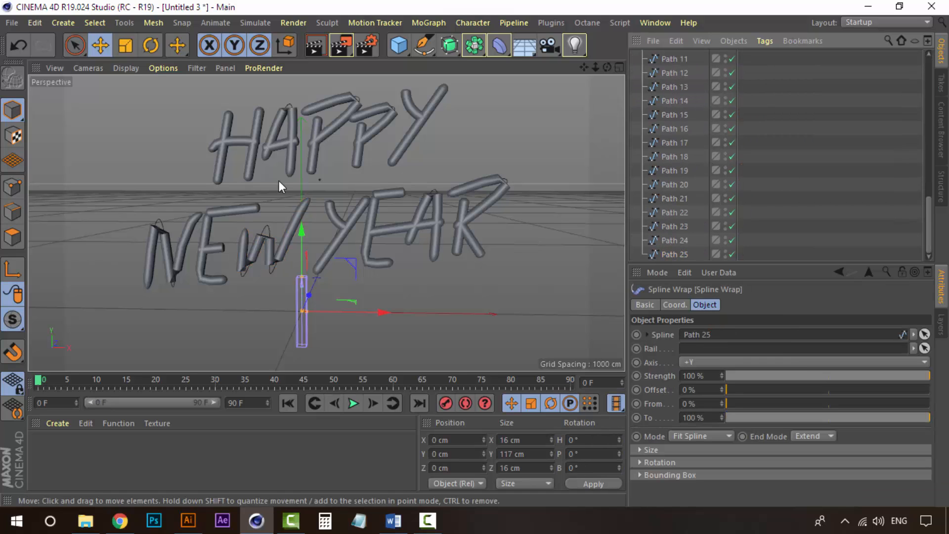
Collapse the spline group and group all the capsules, from Capsule to Capsule.24, into one null.
scroll(678, 179, "up", 8)
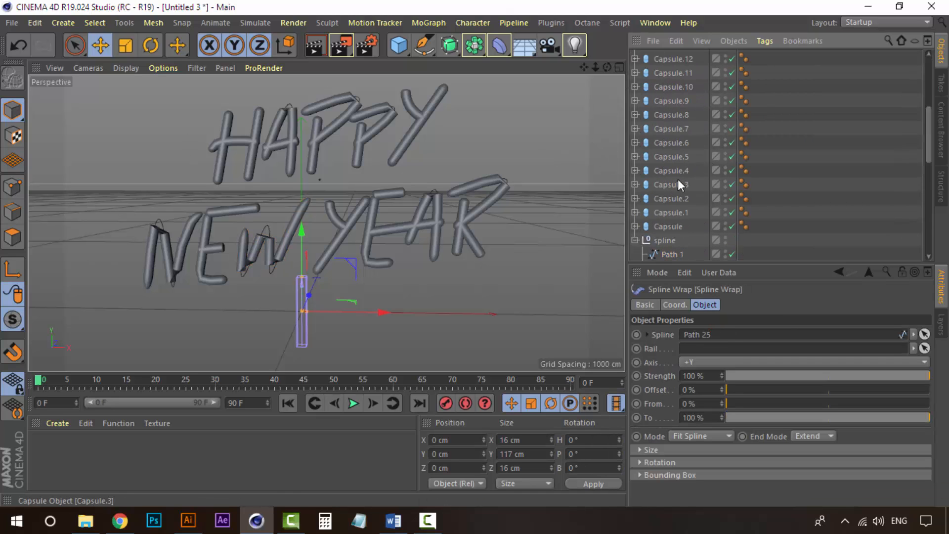
scroll(678, 180, "down", 4)
scroll(647, 154, "up", 2)
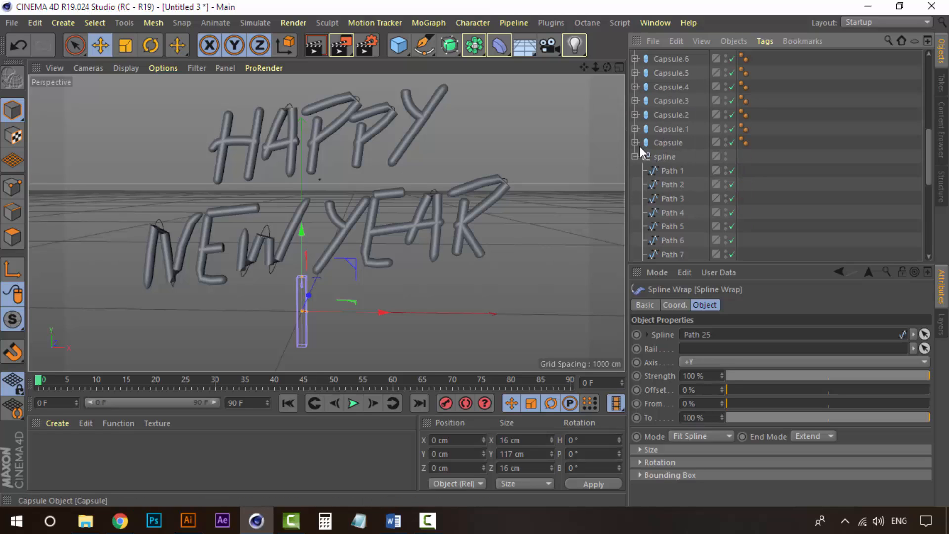
left_click(636, 155)
scroll(681, 228, "up", 4)
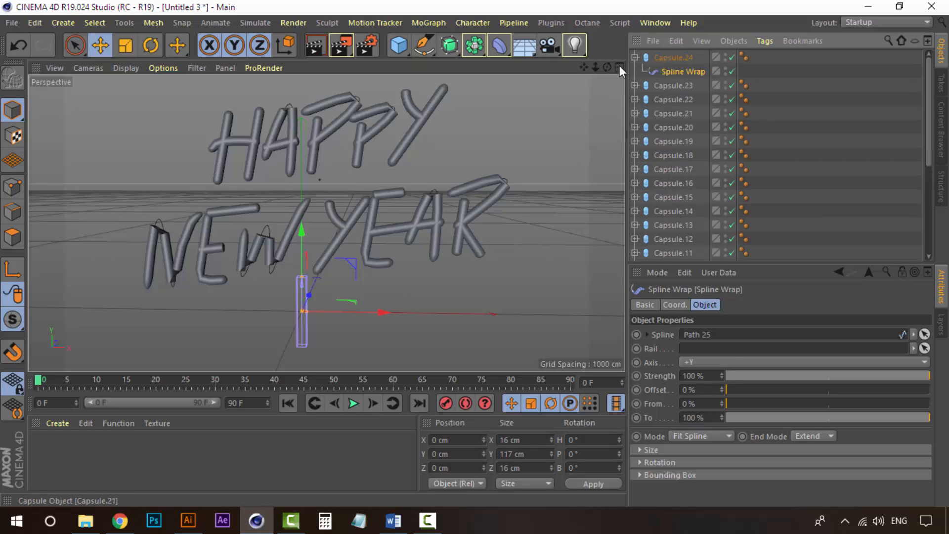
left_click(662, 57)
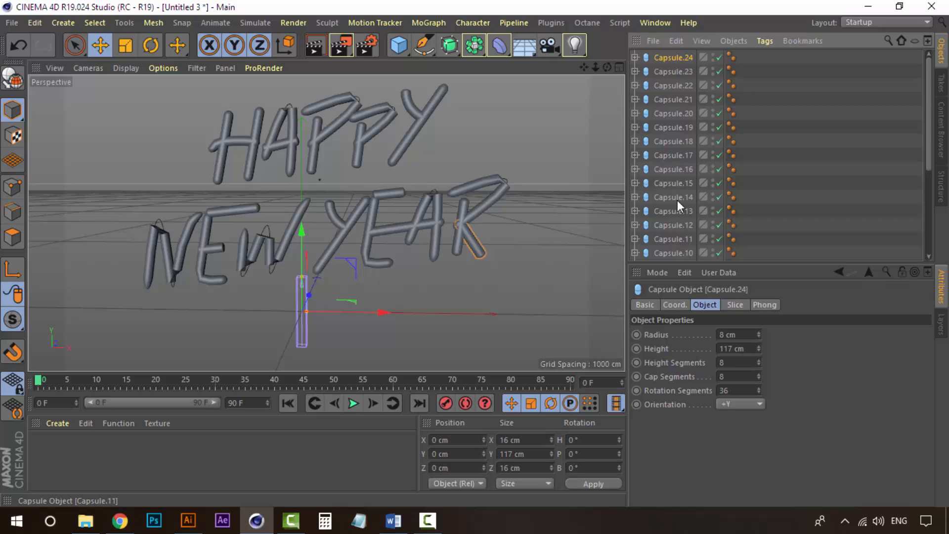
scroll(677, 200, "down", 4)
left_click(668, 240, "shift")
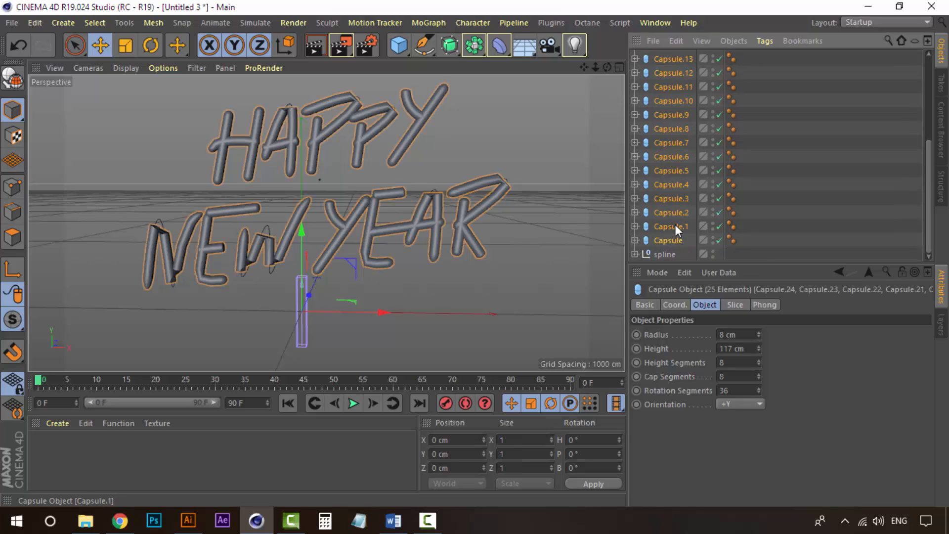
right_click(675, 212)
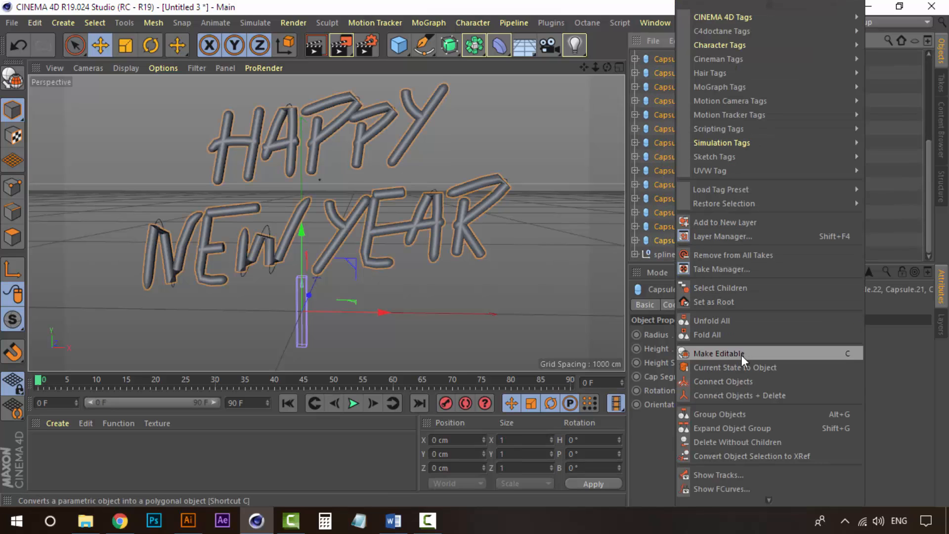
left_click(735, 414)
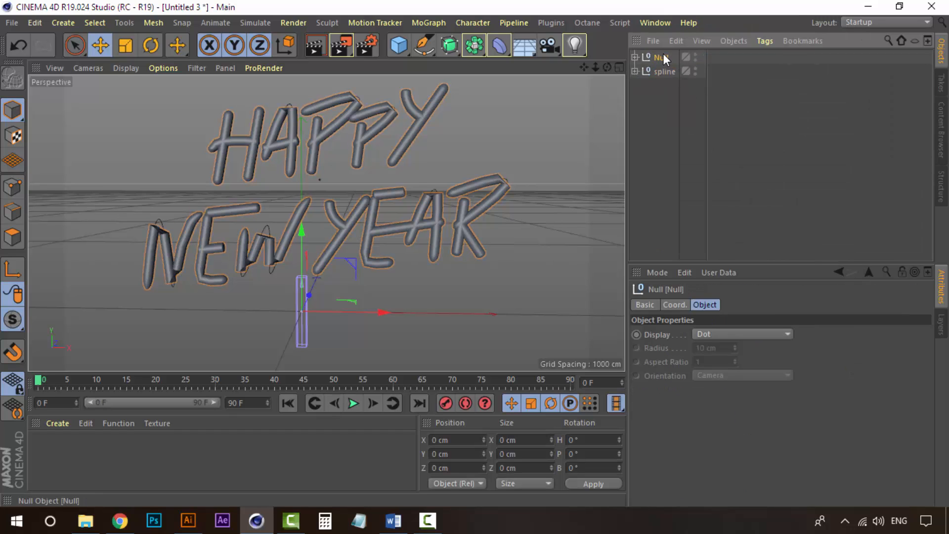
Rename the null that holds the capsule objects as Capsules.
double_click(664, 57)
type("c")
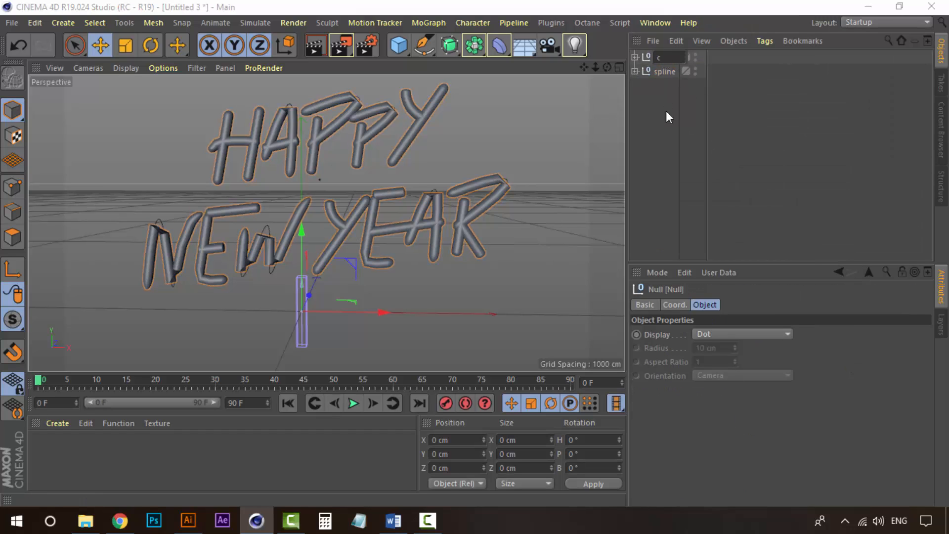
type("apsules")
key("Return")
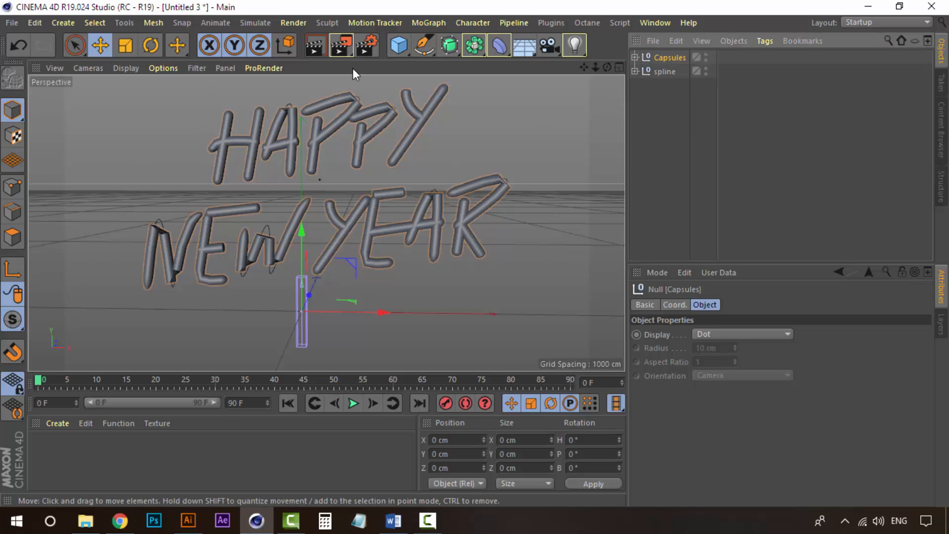
Examine the bends and joints of the tubes throughout the HAPPY NEW YEAR lettering up close.
scroll(328, 171, "up", 5)
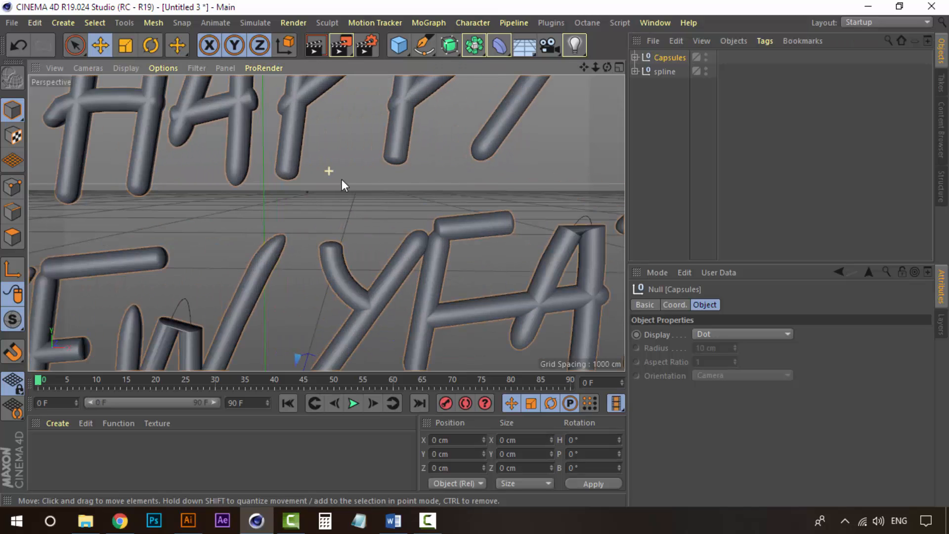
scroll(326, 223, "up", 6)
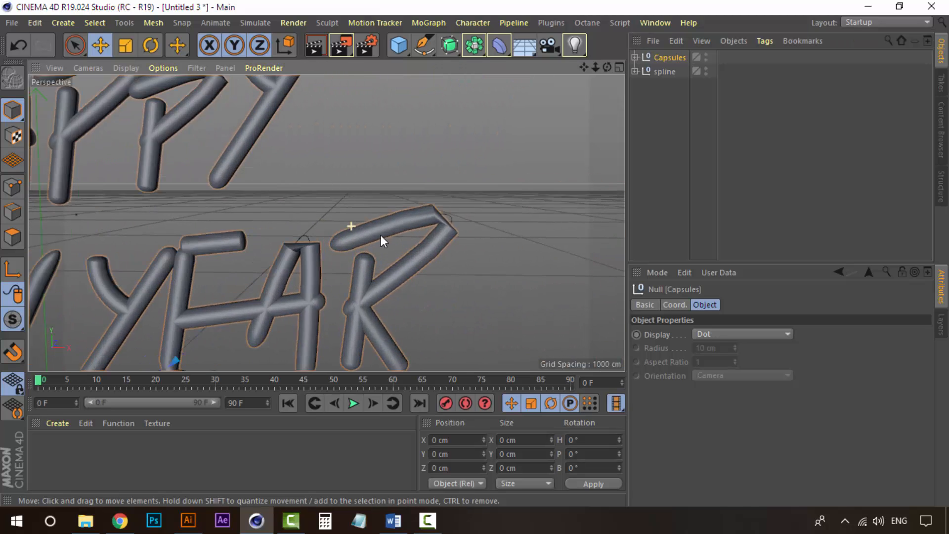
scroll(321, 242, "down", 4)
middle_click_drag(200, 218, 406, 197, "alt")
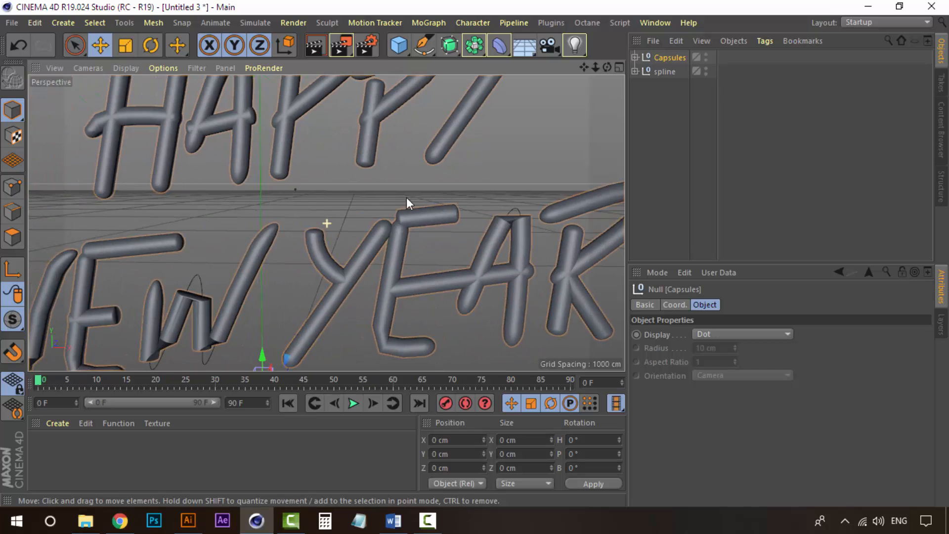
middle_click_drag(274, 217, 422, 172, "alt")
middle_click_drag(172, 233, 280, 228, "alt")
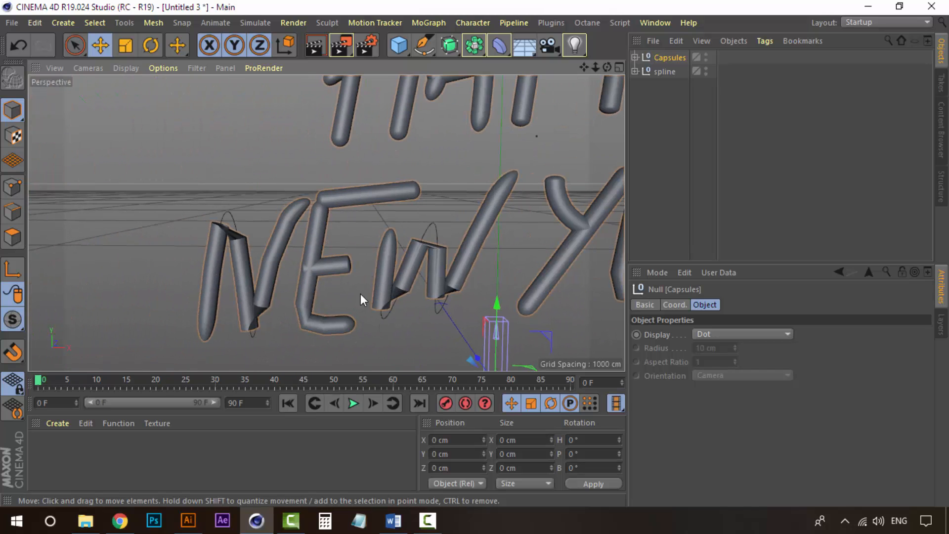
middle_click_drag(341, 151, 264, 247, "alt")
middle_click_drag(316, 129, 282, 174, "alt")
middle_click_drag(440, 170, 479, 206, "alt")
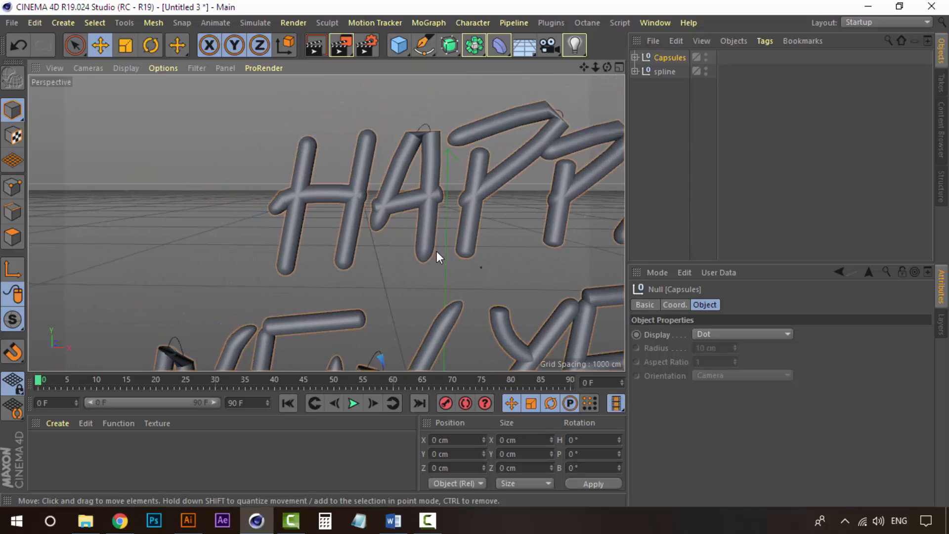
middle_click_drag(438, 254, 333, 205, "alt")
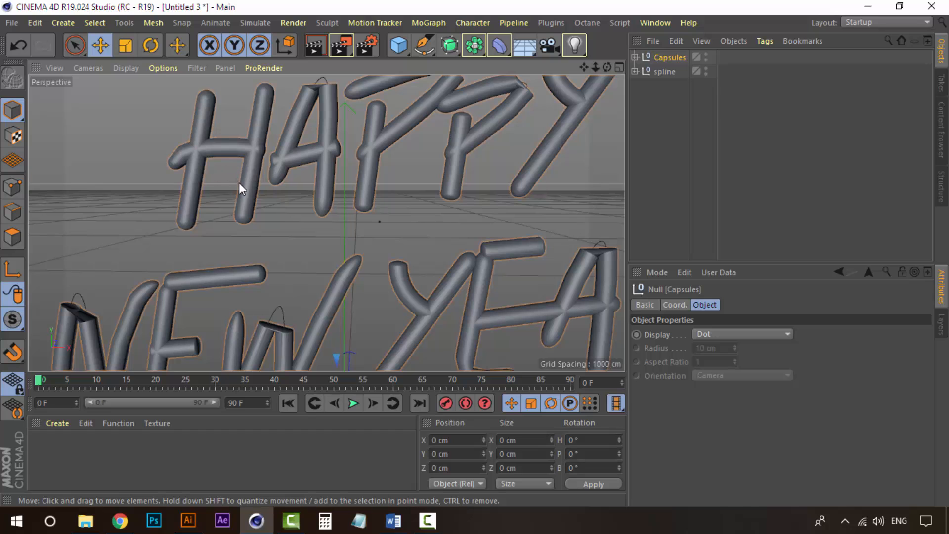
scroll(235, 235, "down", 4)
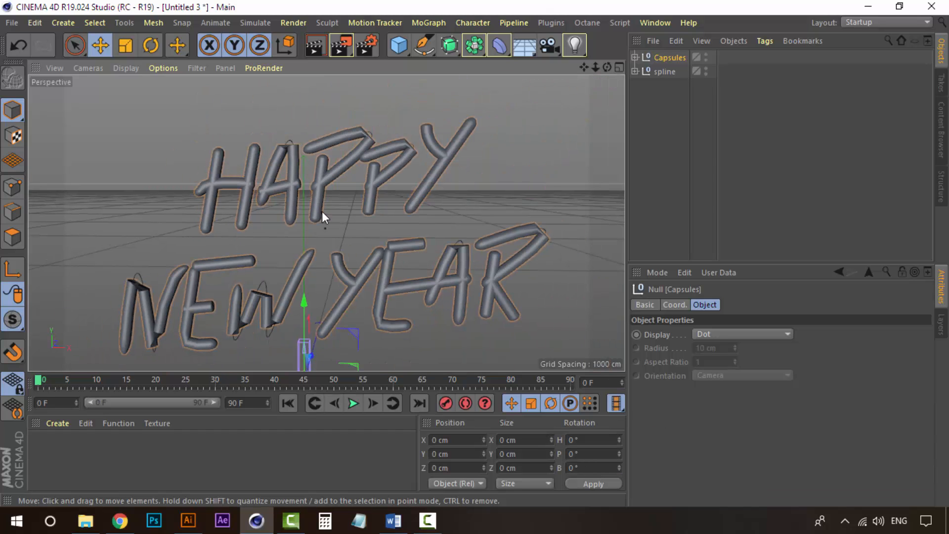
scroll(194, 177, "up", 6)
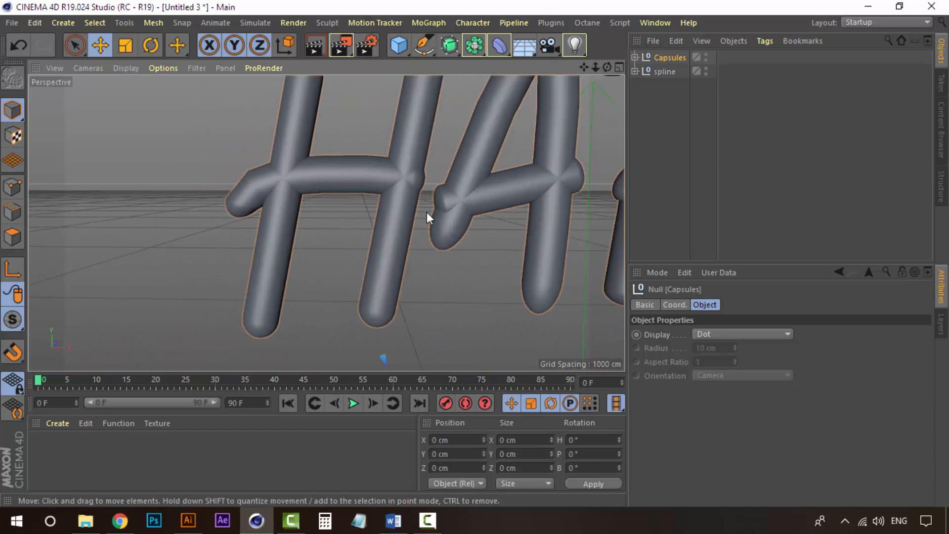
In the Capsules group, set the height of Capsule.2, the crossbar of the H, to 126 cm and its height segments to 62.
left_click(634, 57)
scroll(674, 152, "down", 5)
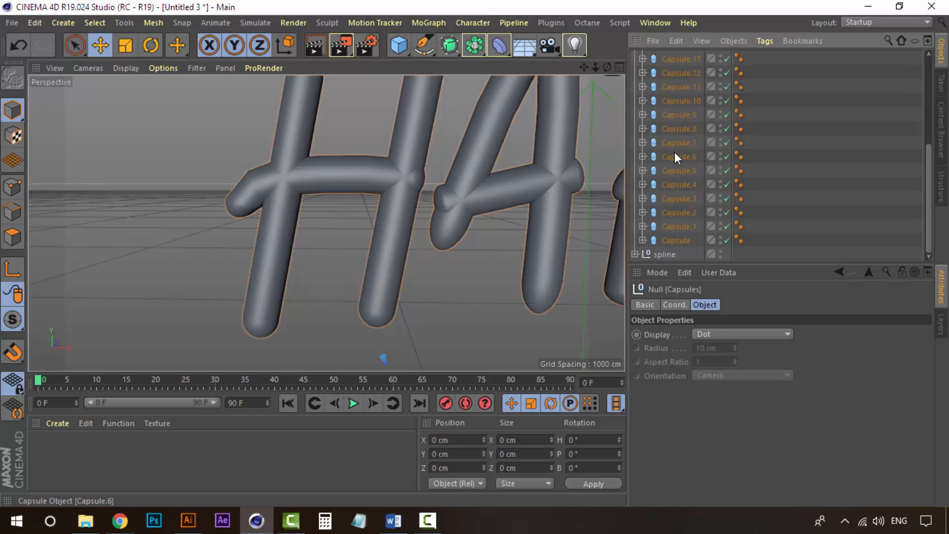
left_click(692, 239)
left_click(688, 226)
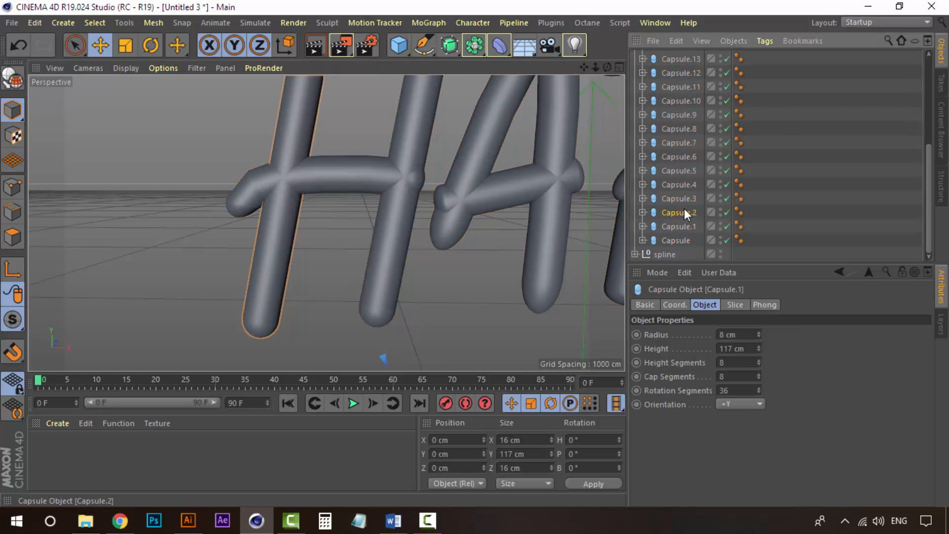
left_click(682, 212)
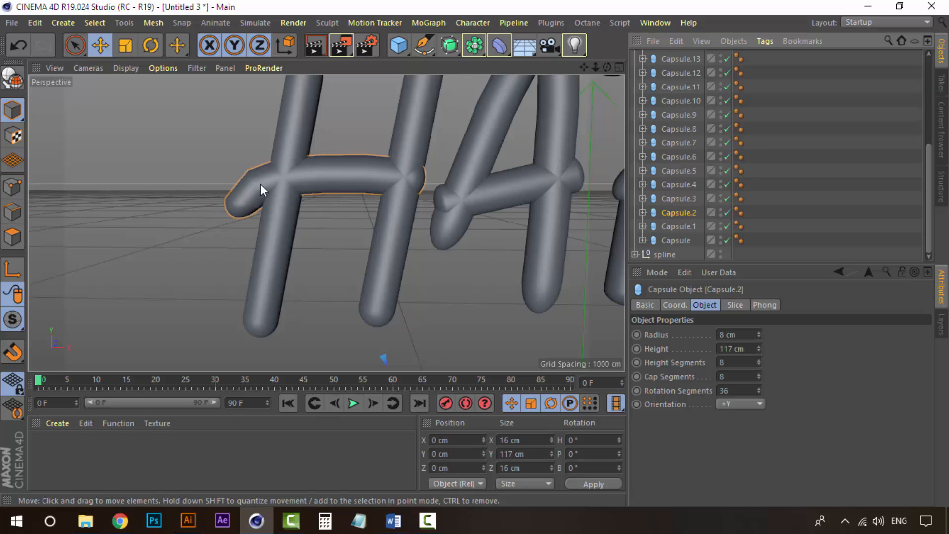
left_click(643, 213)
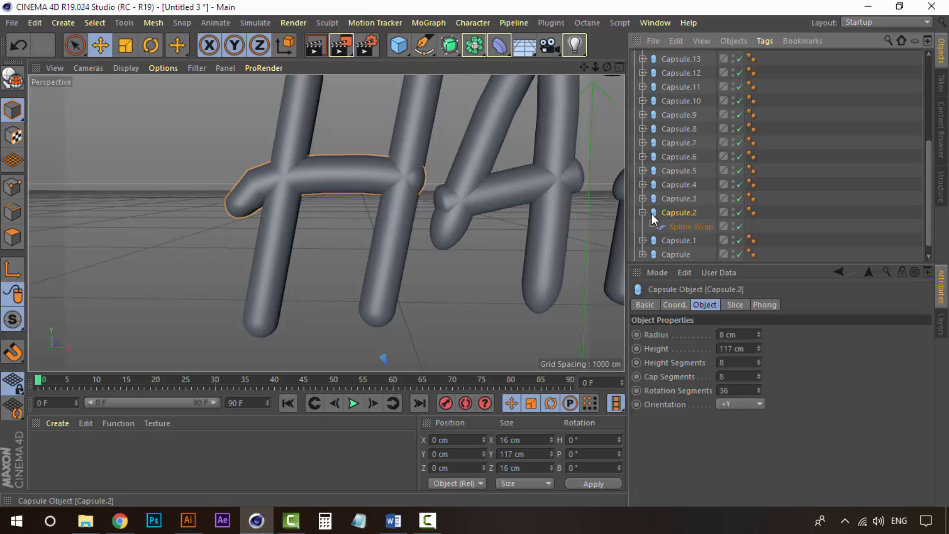
left_click(681, 223)
left_click(680, 214)
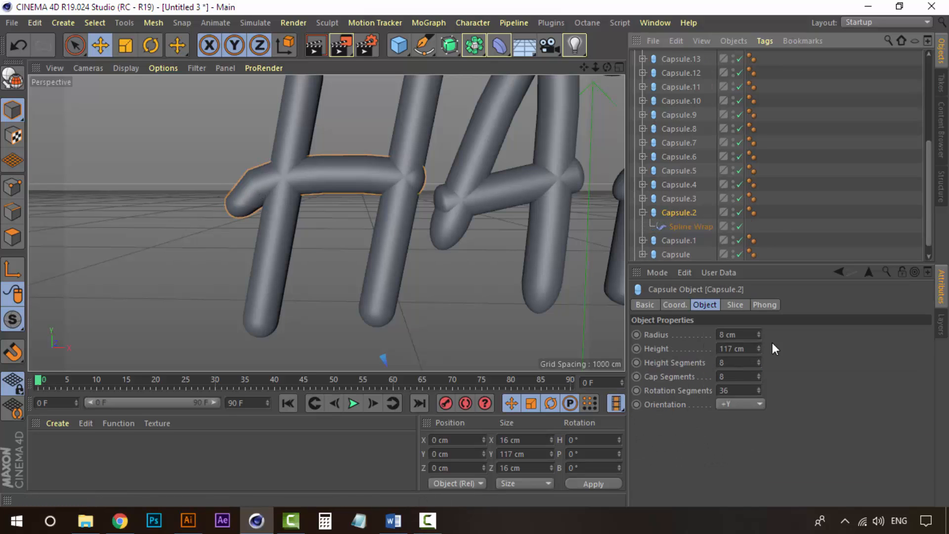
left_click(759, 333)
left_click(759, 337)
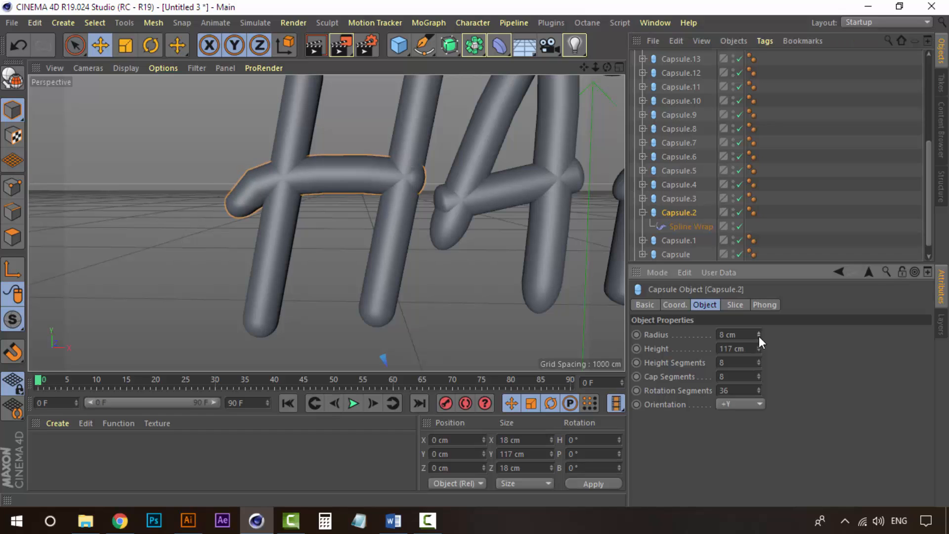
mouse_move(759, 349)
left_mouse_down()
mouse_move(759, 337)
mouse_move(758, 359)
left_mouse_up()
double_click(758, 361)
mouse_move(758, 346)
left_mouse_down()
mouse_move(758, 311)
mouse_move(755, 365)
mouse_move(760, 349)
left_mouse_up()
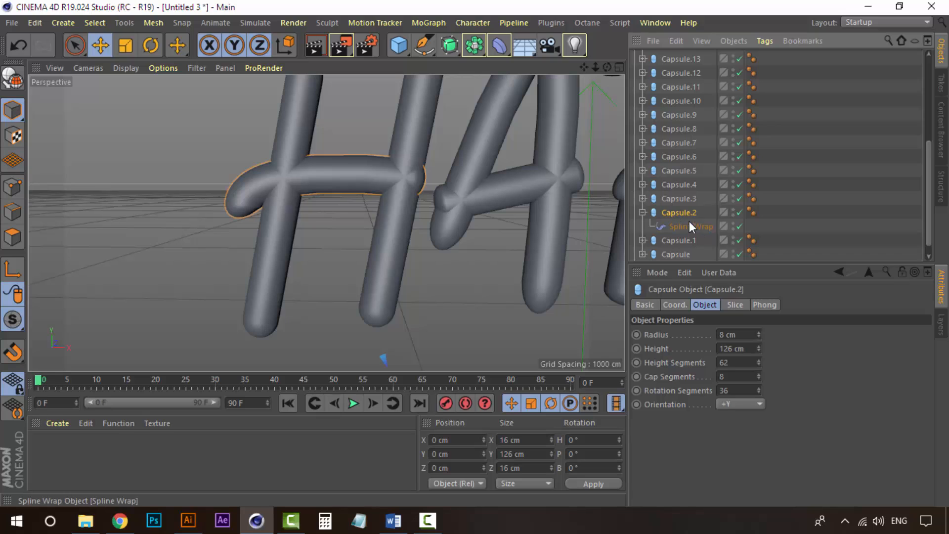
left_click(643, 212)
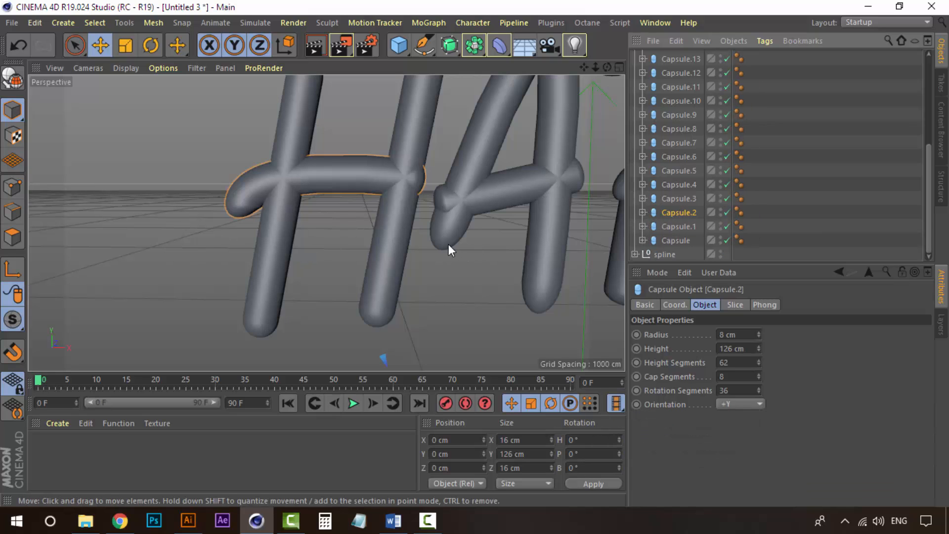
Set the height segments of Capsule.3, the arch of the A in HAPPY, to 186.
scroll(346, 226, "down", 6)
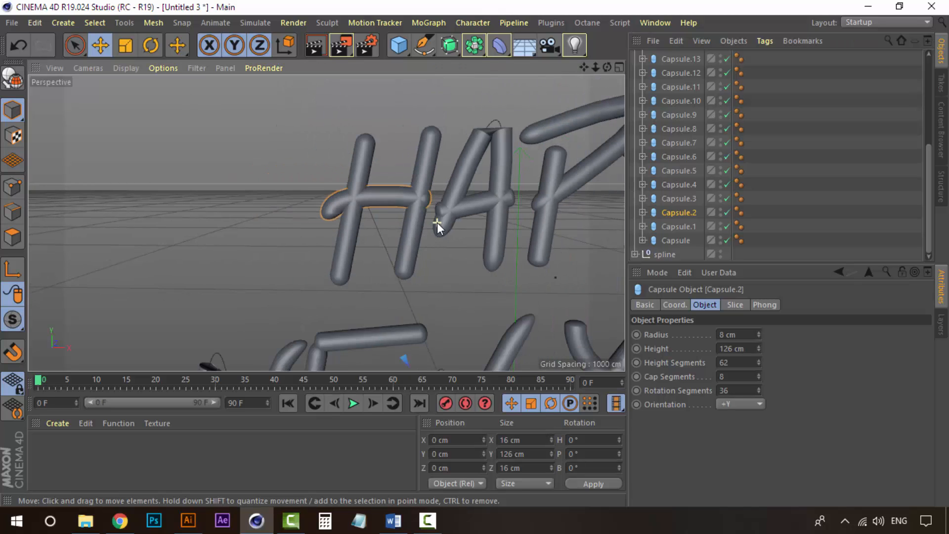
middle_click_drag(454, 252, 257, 121, "alt")
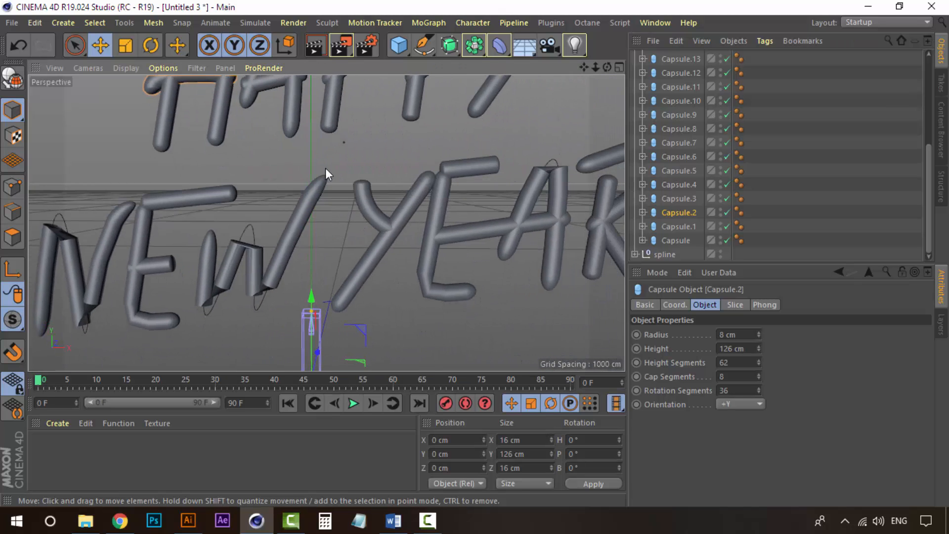
middle_click_drag(357, 182, 263, 192, "alt")
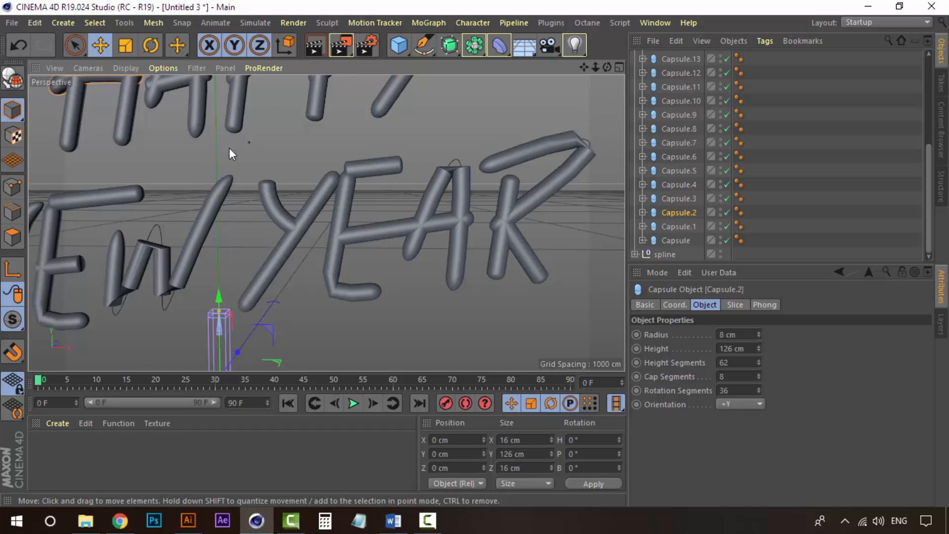
middle_click_drag(229, 147, 307, 241, "alt")
scroll(300, 224, "up", 5)
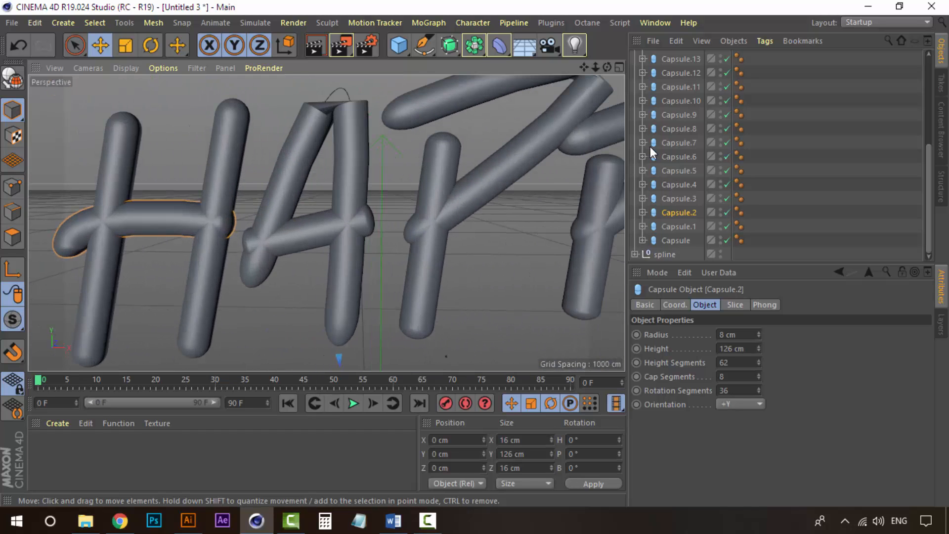
left_click(686, 199)
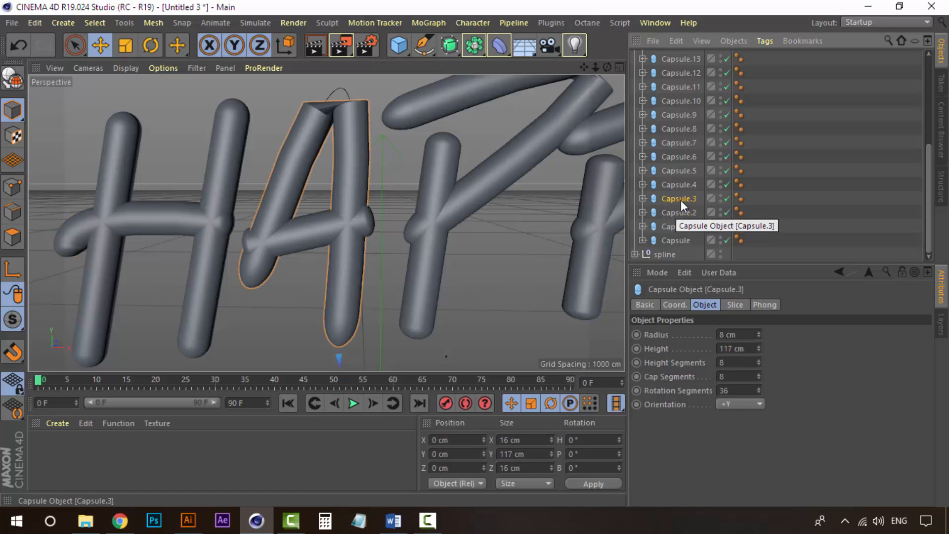
left_click(726, 198)
left_click(726, 198)
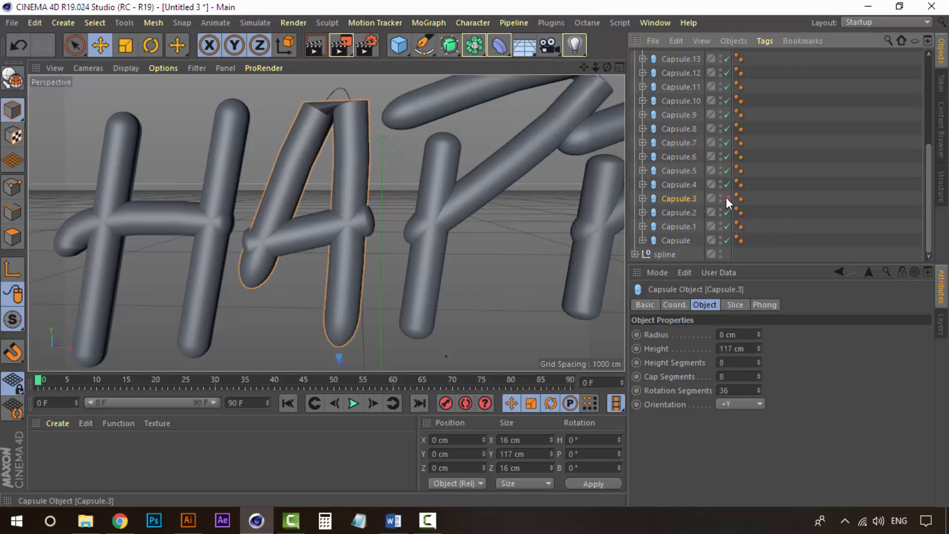
left_click(726, 198)
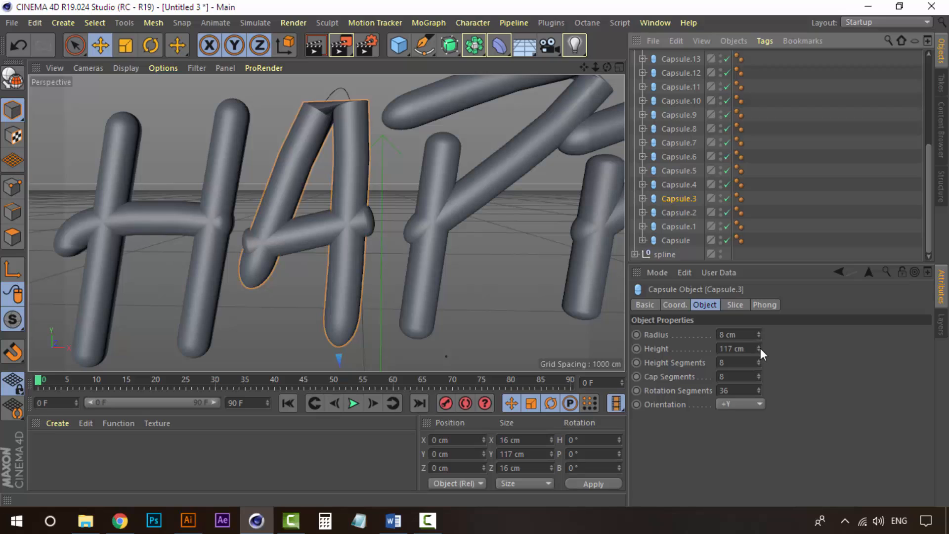
mouse_move(760, 347)
left_mouse_down()
mouse_move(760, 391)
mouse_move(760, 332)
left_mouse_up()
key("ctrl+z")
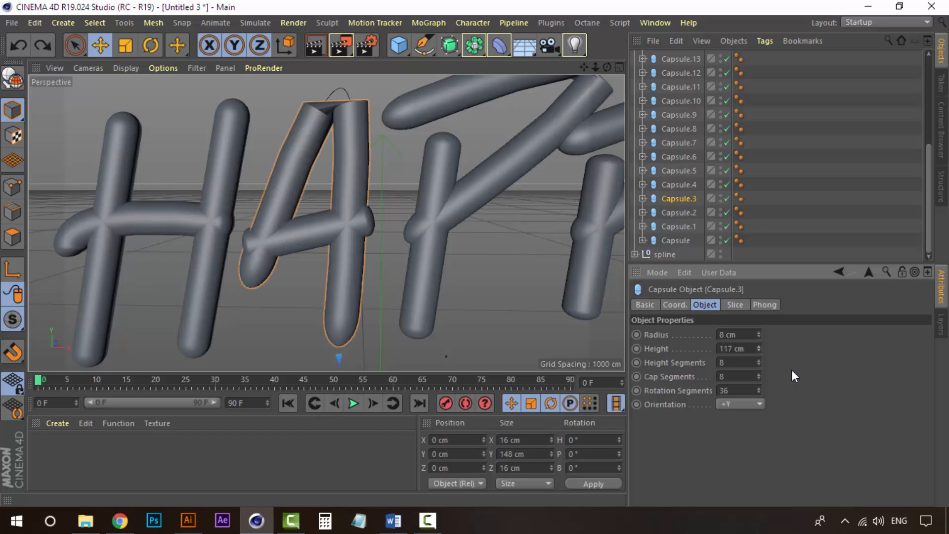
left_click_drag(758, 364, 758, 348)
middle_click_drag(349, 151, 334, 189, "alt")
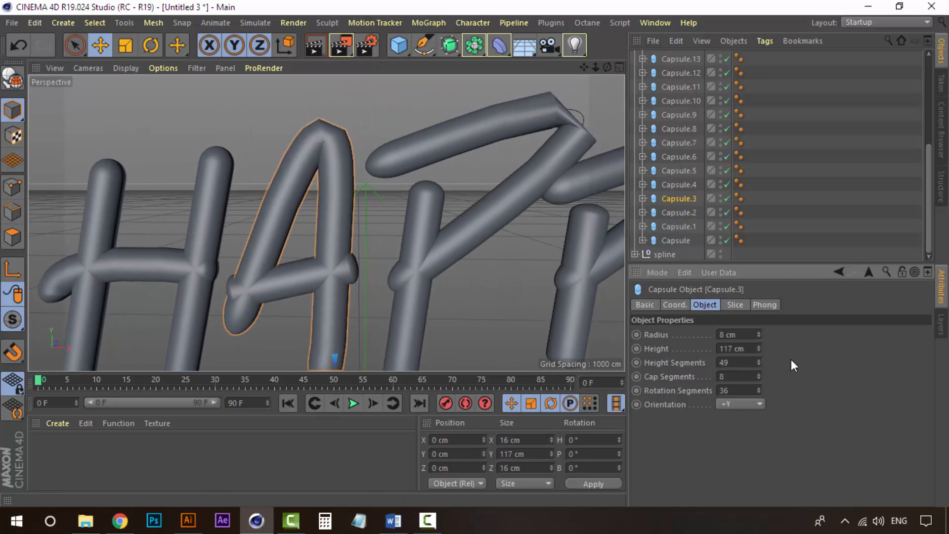
left_click_drag(757, 361, 758, 353)
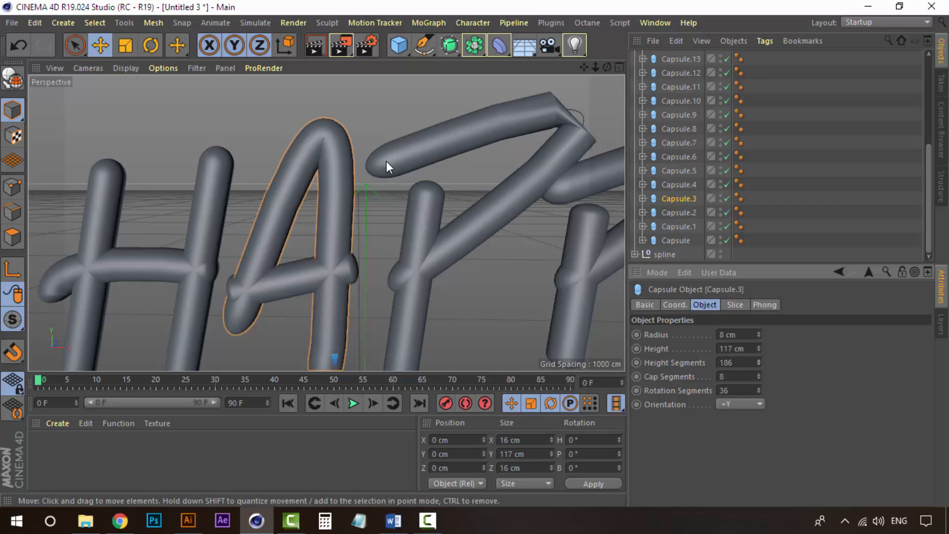
Set the height of Capsule.3, the arch of the A, to 242 cm.
left_click(759, 347)
middle_click_drag(365, 290, 357, 197, "alt")
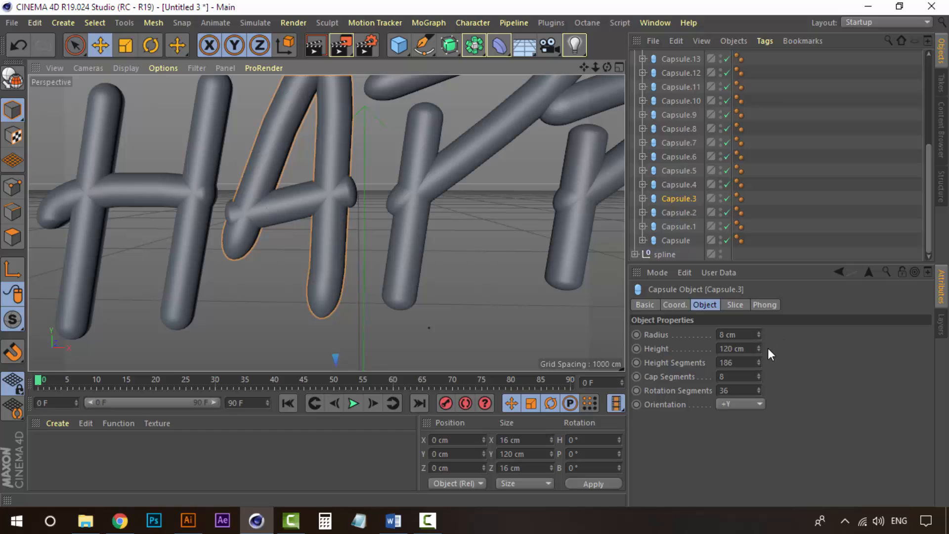
mouse_move(760, 347)
left_mouse_down()
mouse_move(785, 336)
mouse_move(759, 347)
left_mouse_up()
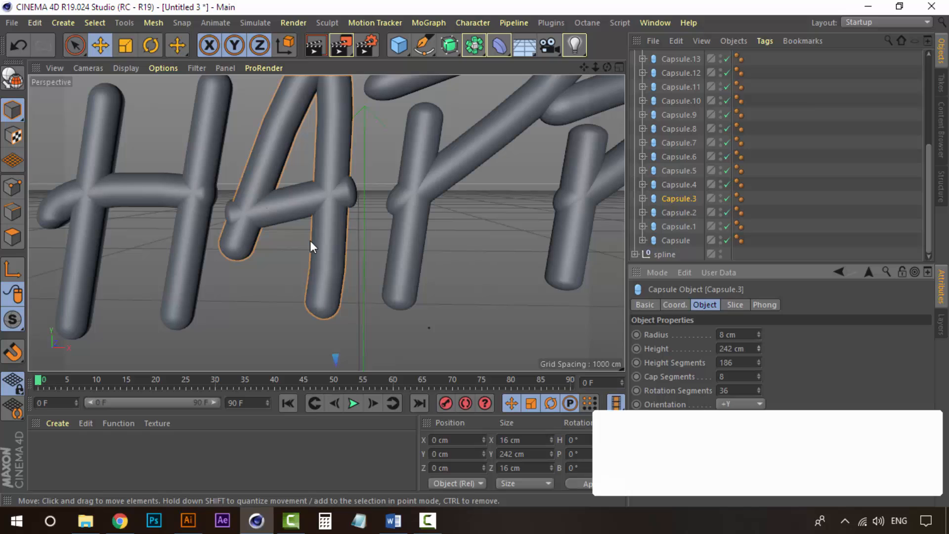
Set the height of Capsule.4, the crossbar of the A, to 60 cm and of Capsule.2, the crossbar of the H, to 91 cm.
left_click(292, 295)
left_click(281, 200)
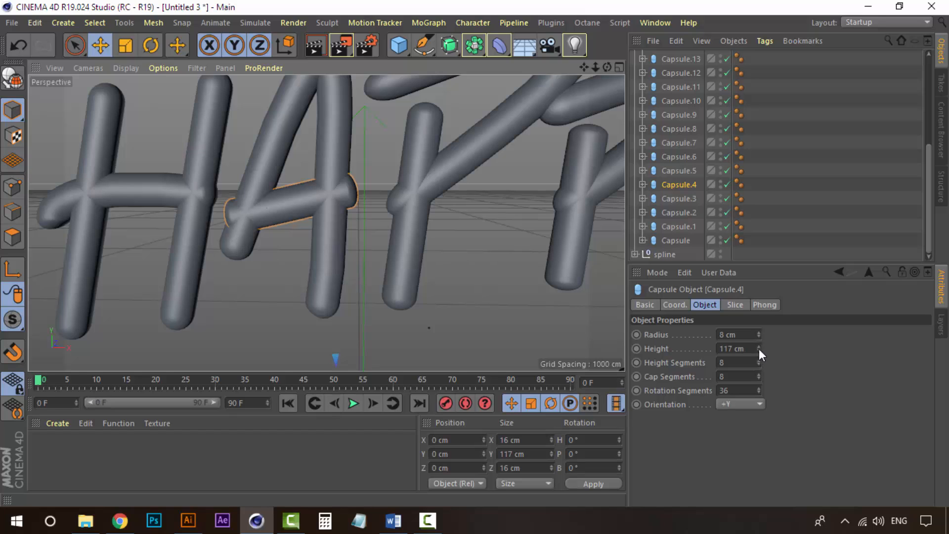
left_click_drag(758, 349, 758, 348)
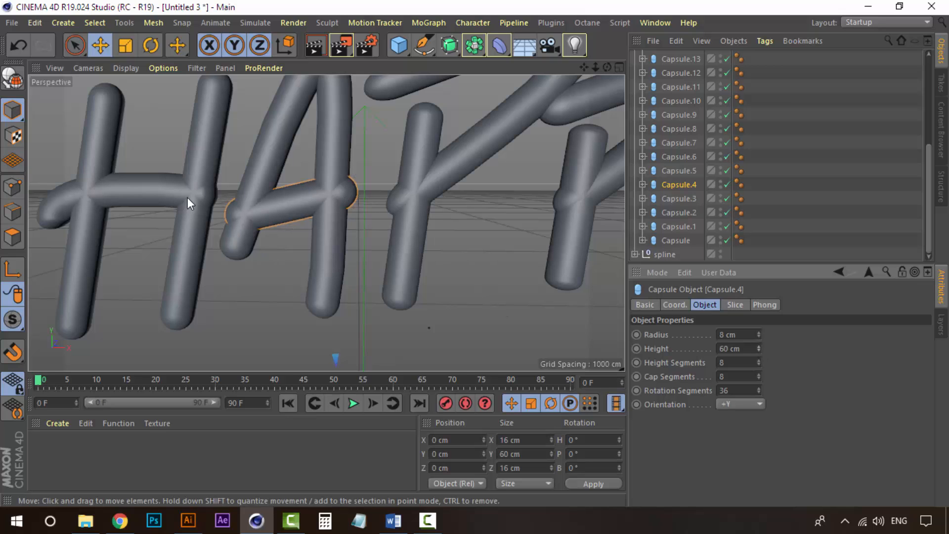
left_click(172, 187)
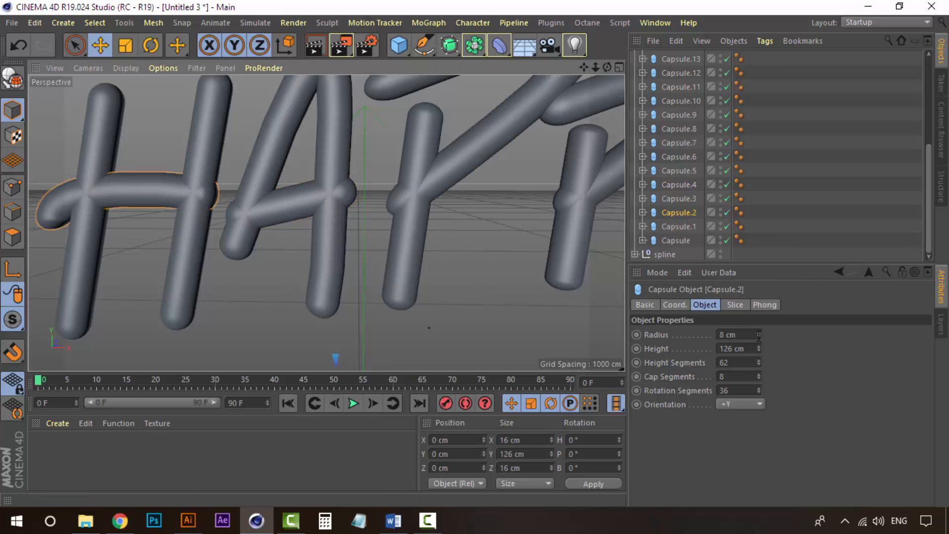
left_click_drag(758, 350, 758, 348)
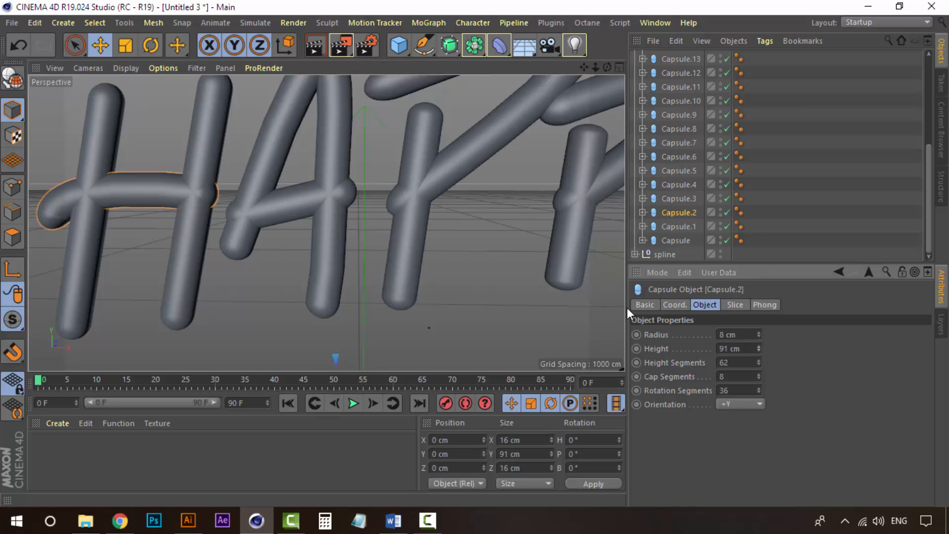
Set Capsule.7, the bowl of the first P, to 110 height segments and a height of 234 cm.
middle_click_drag(487, 189, 472, 200, "alt")
scroll(358, 236, "down", 2)
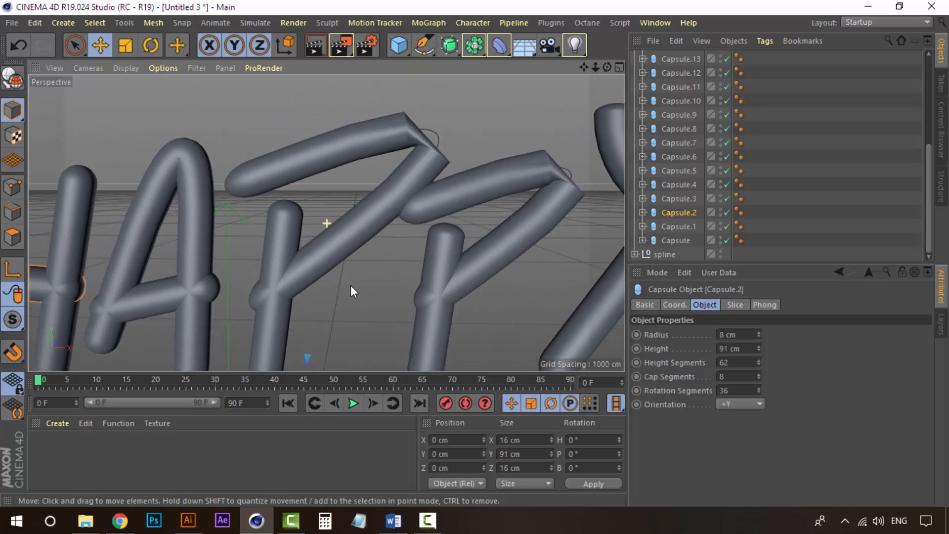
left_click(339, 152)
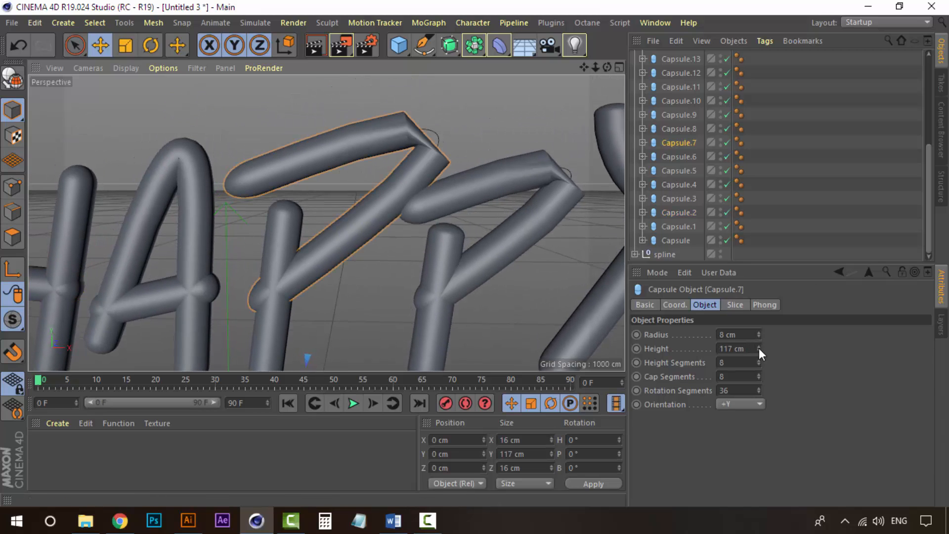
left_click_drag(758, 363, 758, 300)
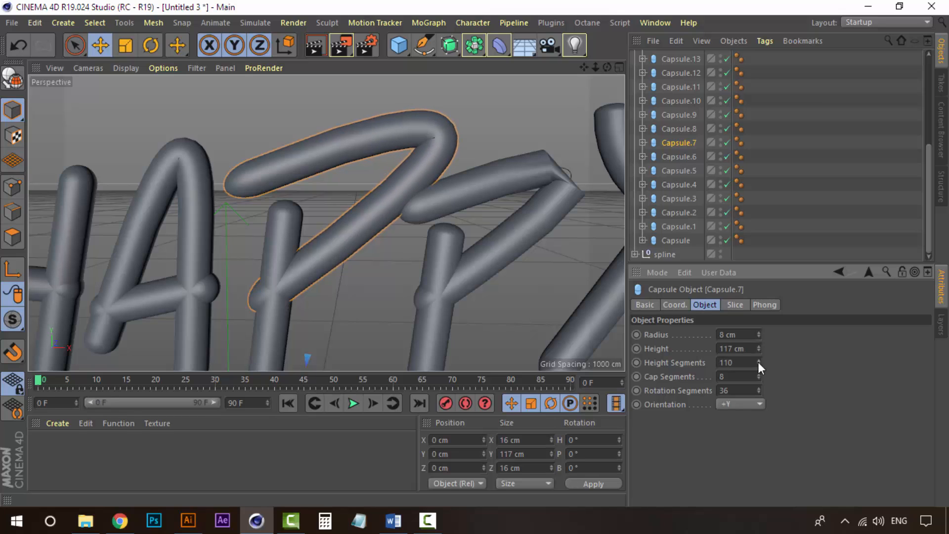
left_click_drag(758, 348, 758, 319)
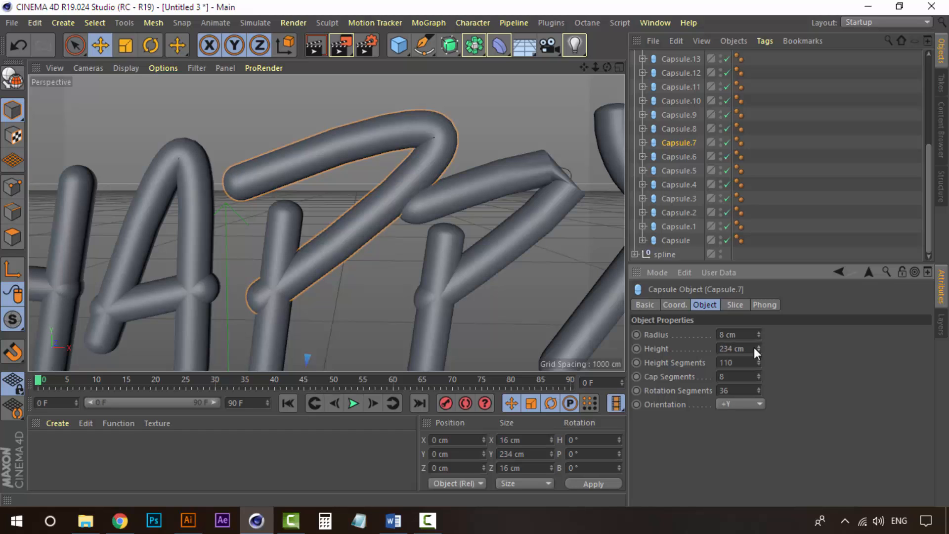
Set the height of Capsule.6, the stem of the first P in HAPPY, to 112 cm.
middle_click_drag(358, 279, 396, 170, "alt")
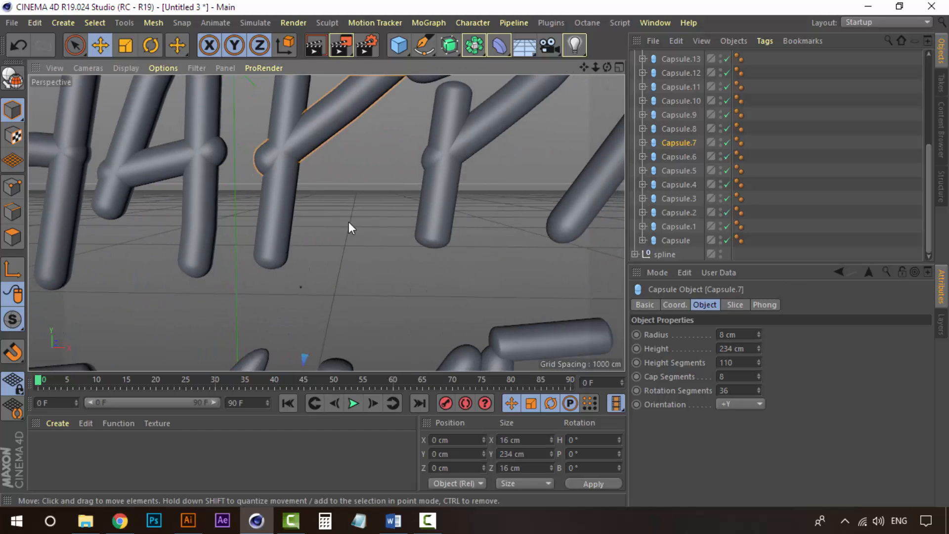
middle_click_drag(348, 221, 342, 279, "alt")
left_click(280, 153)
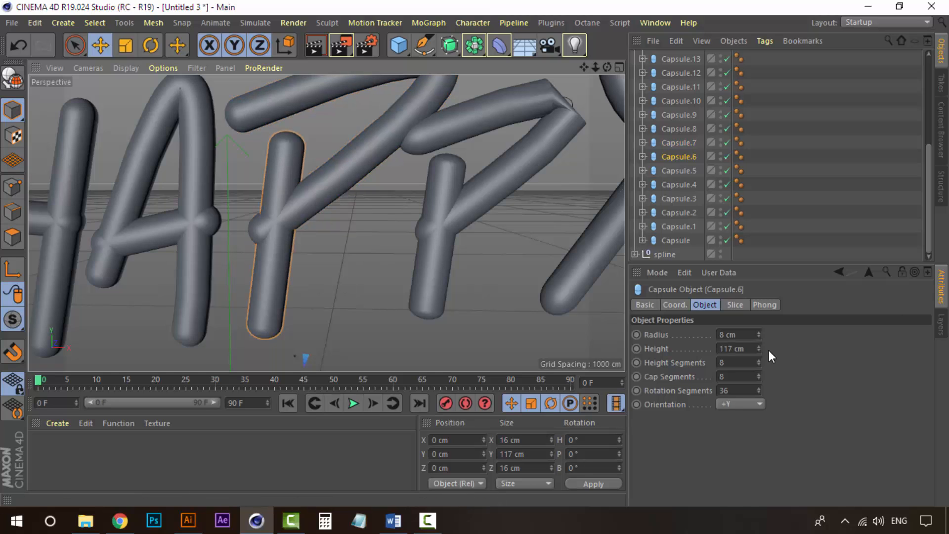
left_click(758, 348)
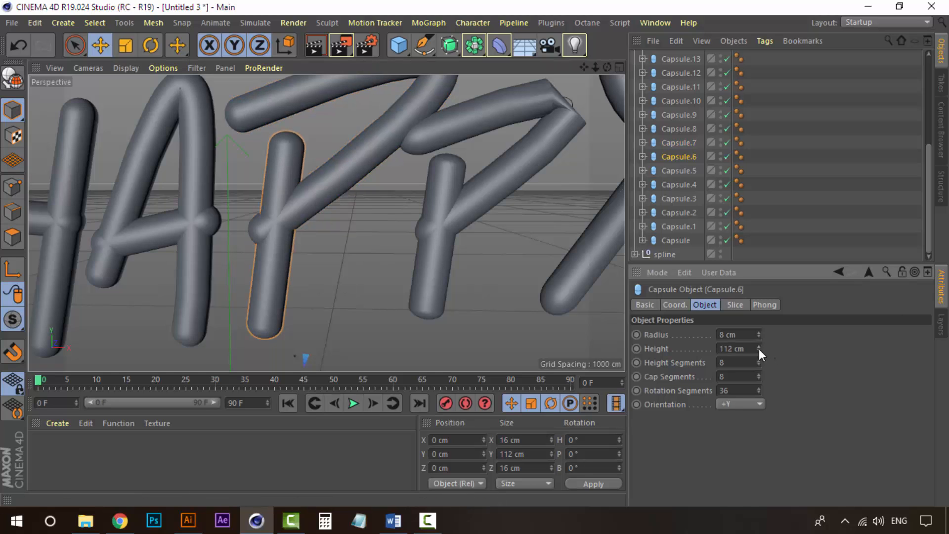
Set the height segments of Capsule.11, the bowl of the second P, to 178 and the height of its stem, Capsule.10, to 73 cm.
middle_click_drag(409, 274, 319, 239, "alt")
left_click(363, 161)
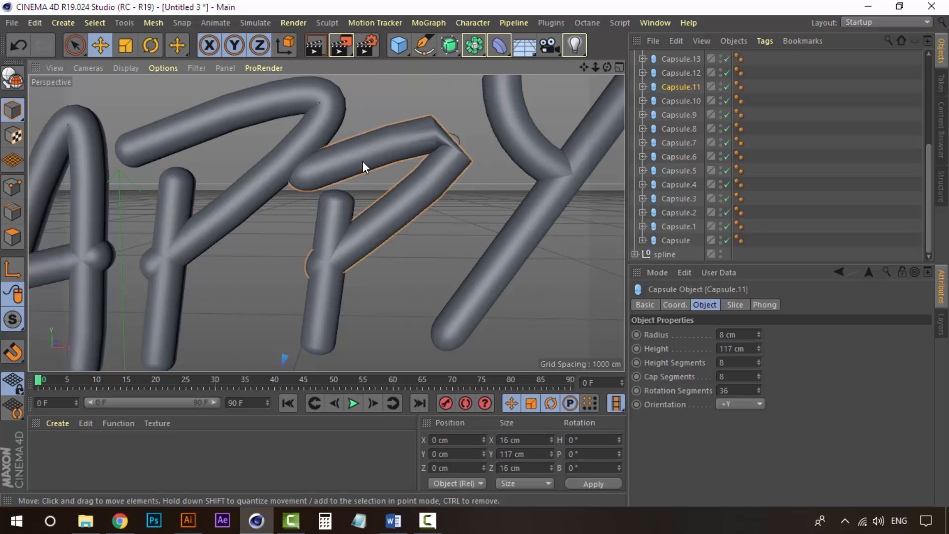
mouse_move(759, 361)
left_mouse_down()
mouse_move(759, 331)
mouse_move(759, 357)
left_mouse_up()
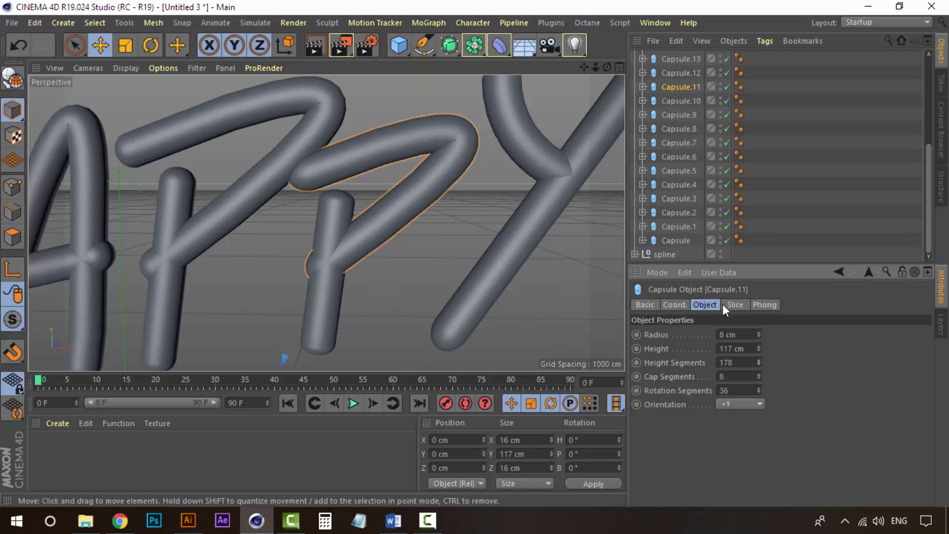
left_click(330, 196)
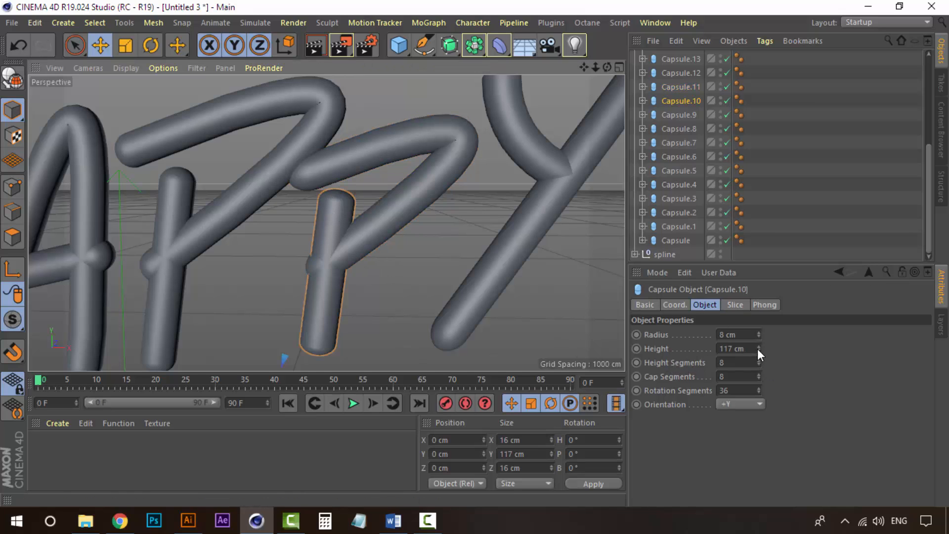
left_click_drag(758, 348, 758, 365)
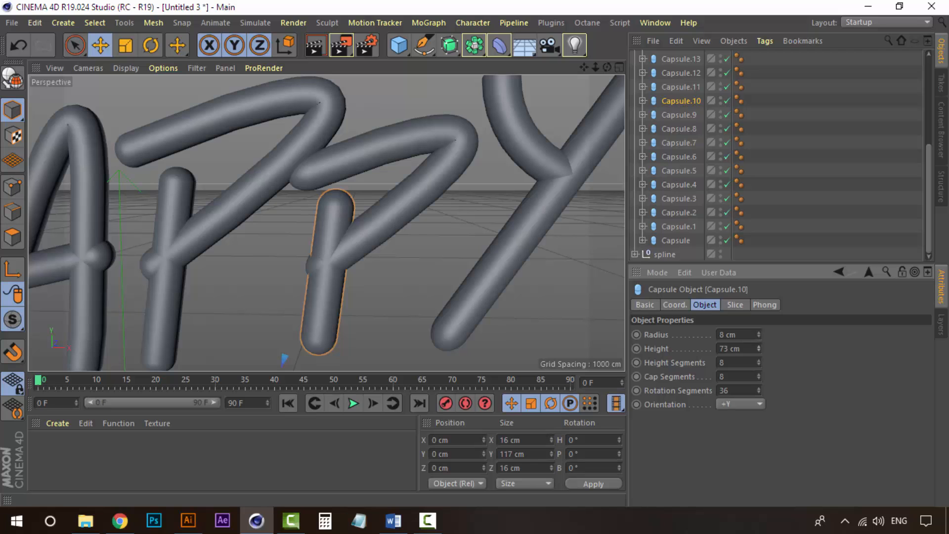
Set the height of Capsule.11, the bowl of the second P in HAPPY, to 165 cm.
left_click_drag(504, 150, 354, 151, "alt")
left_click_drag(358, 189, 295, 250, "alt")
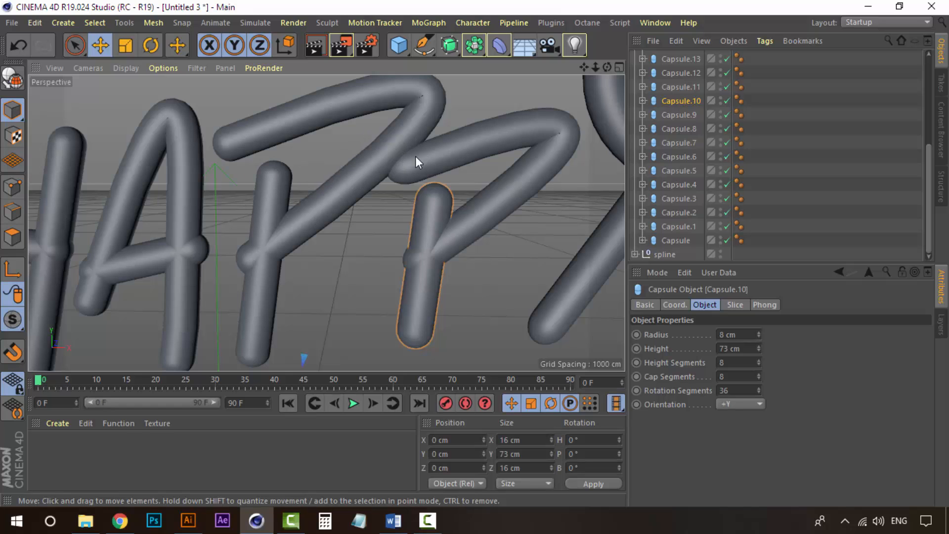
left_click_drag(452, 167, 346, 187, "alt")
left_click(384, 226)
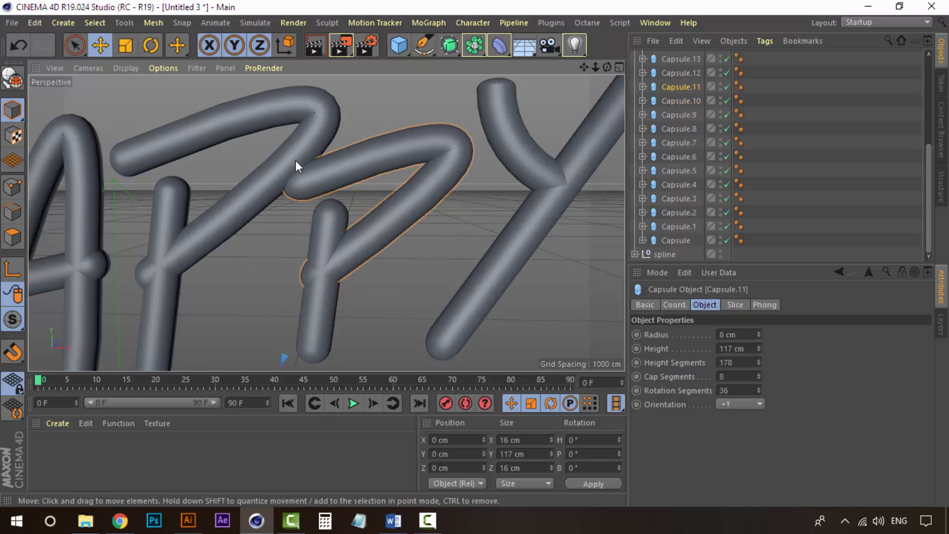
left_click_drag(758, 348, 758, 329)
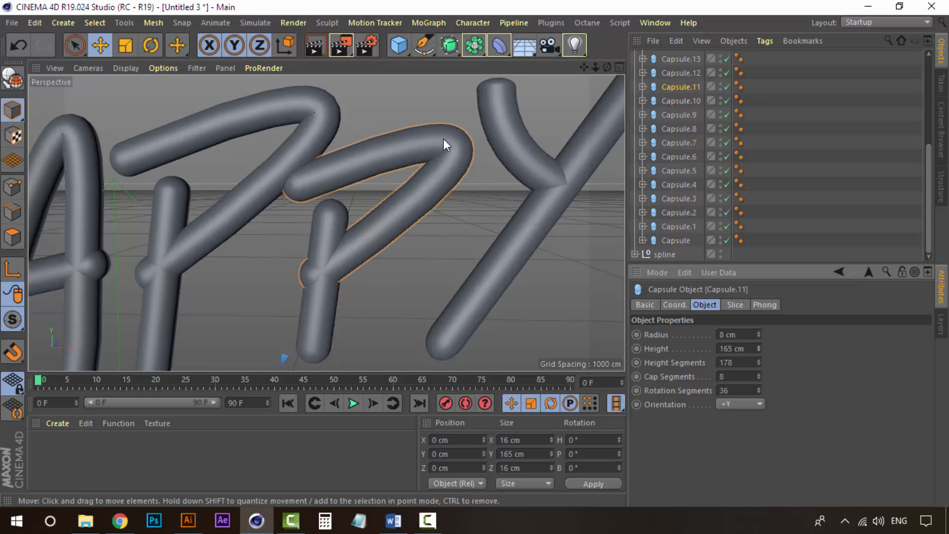
Try heights of 214 cm and 22 cm for Capsule.13, the short curved arm of the Y in HAPPY.
middle_click_drag(488, 132, 330, 172, "alt")
left_click(342, 167)
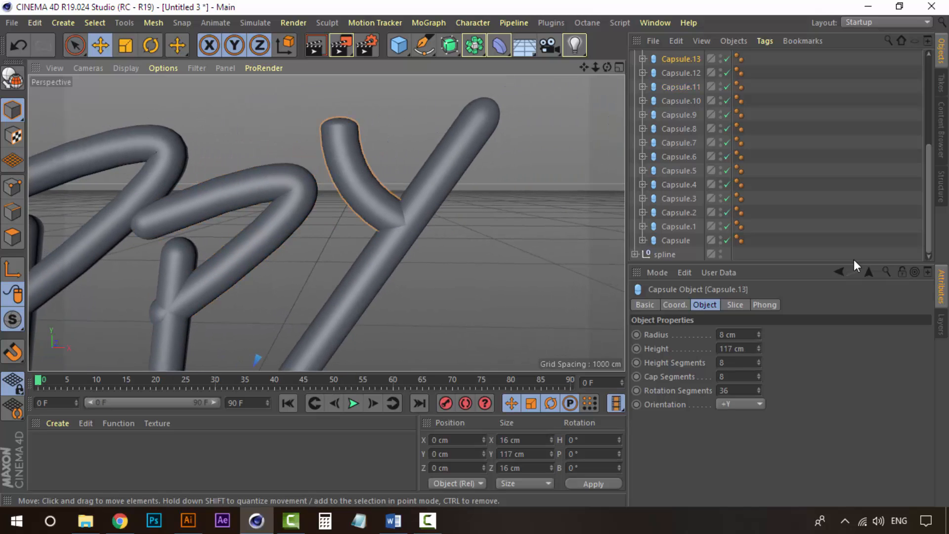
left_click(759, 347)
left_click_drag(759, 348, 759, 313)
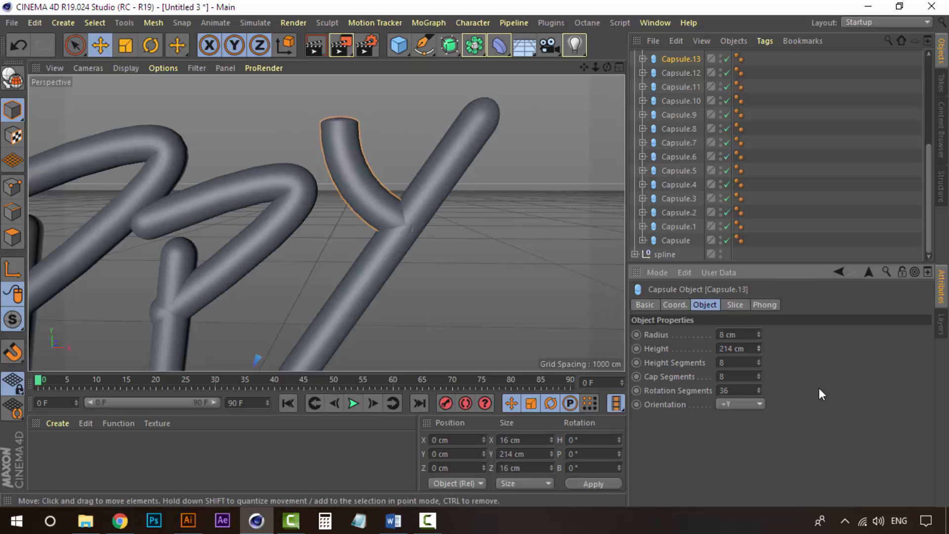
left_click_drag(759, 348, 759, 410)
key("ctrl+z")
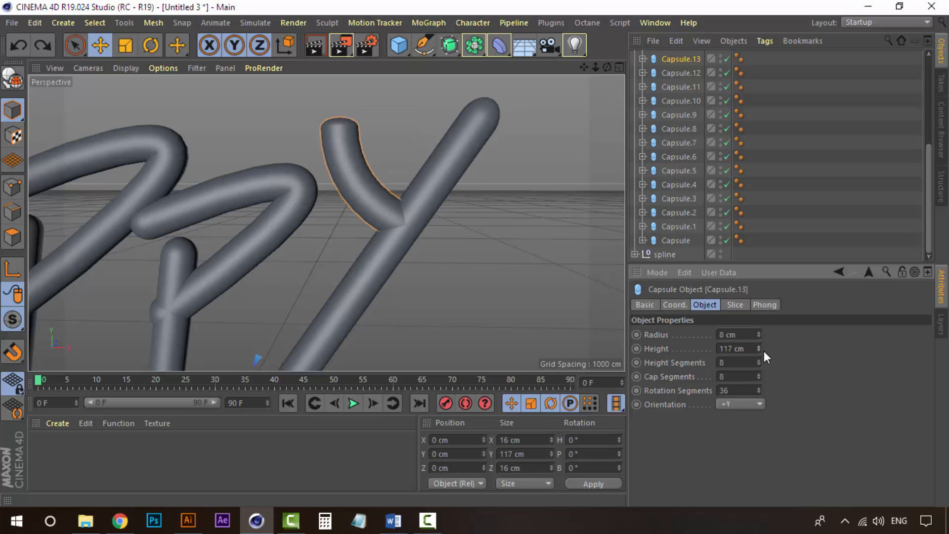
left_click_drag(758, 348, 759, 373)
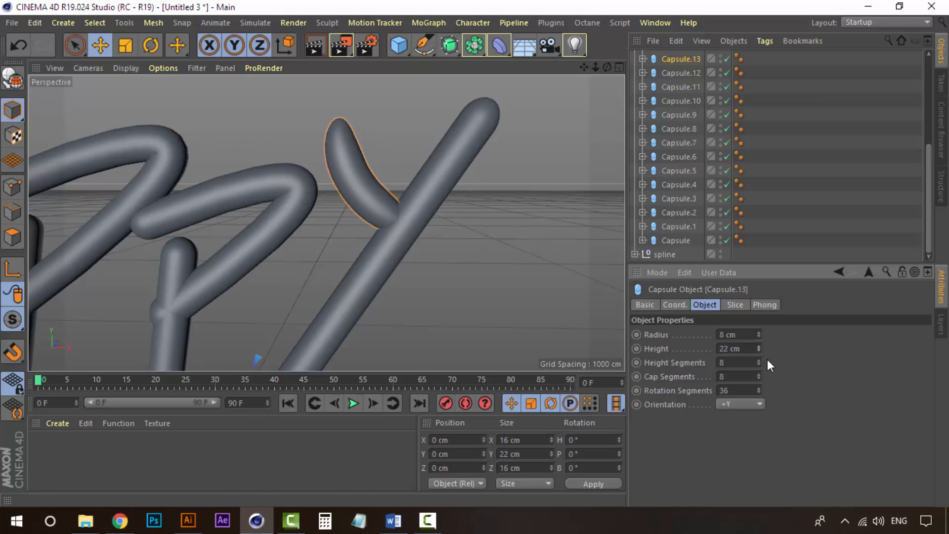
key("ctrl+z")
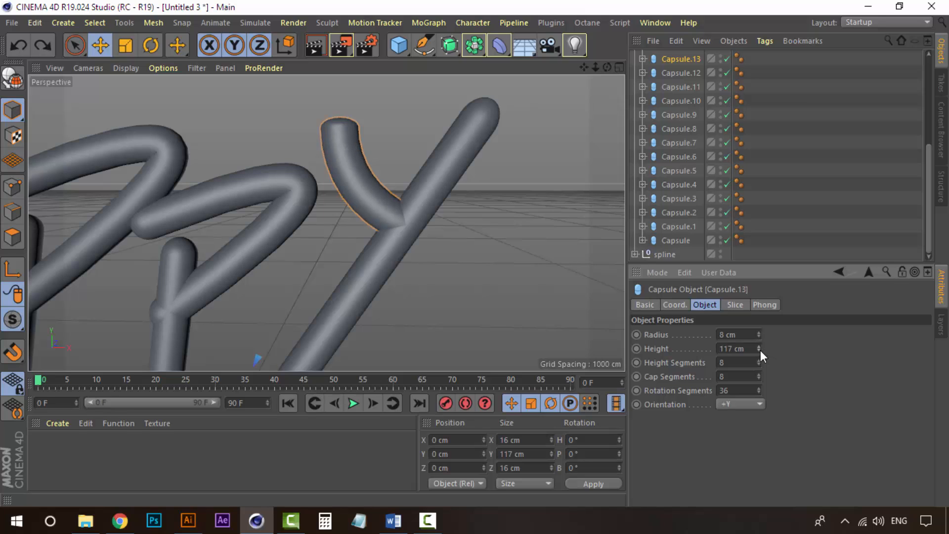
Set the heights of the Y's two strokes in HAPPY: Capsule.13, the short arm, to 59 cm and Capsule.12, the long diagonal, to 172 cm.
left_click_drag(759, 348, 759, 357)
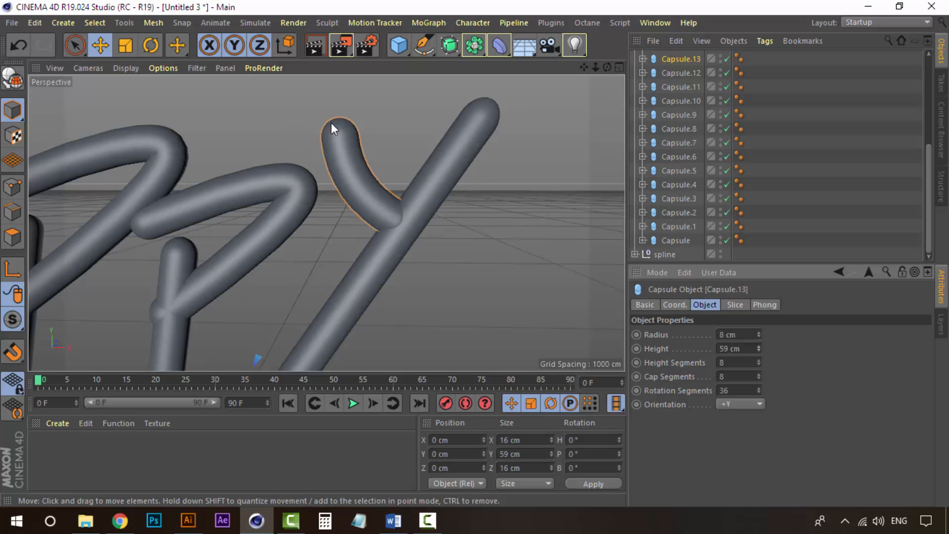
left_click(437, 158)
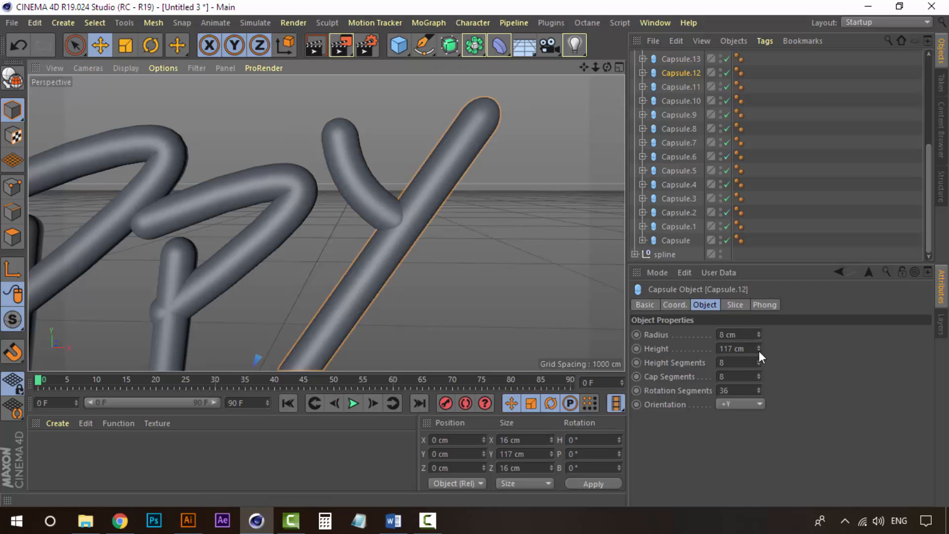
left_click_drag(758, 351, 758, 331)
scroll(374, 292, "down", 6)
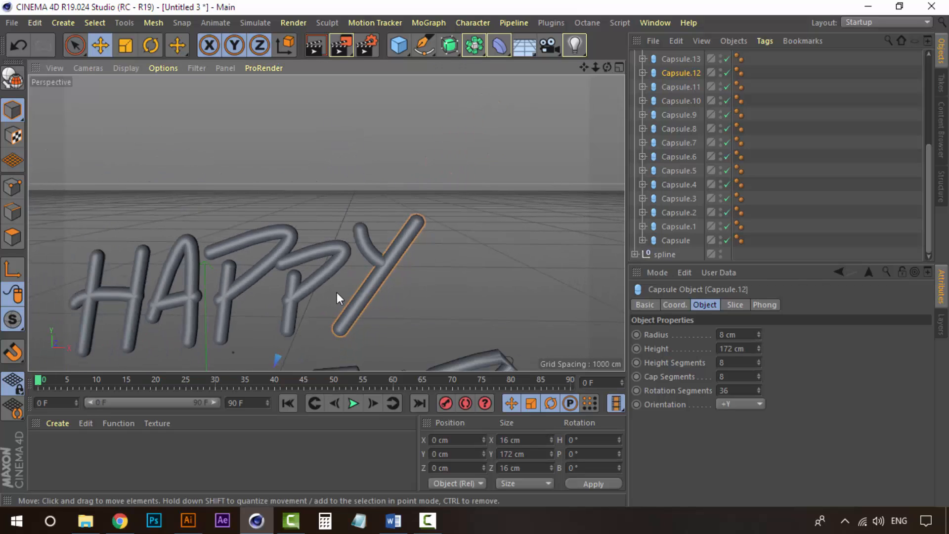
Set the height segments of Capsule.16, the N in NEW, to 365 and its height to 393 cm.
middle_click_drag(337, 292, 449, 194, "alt")
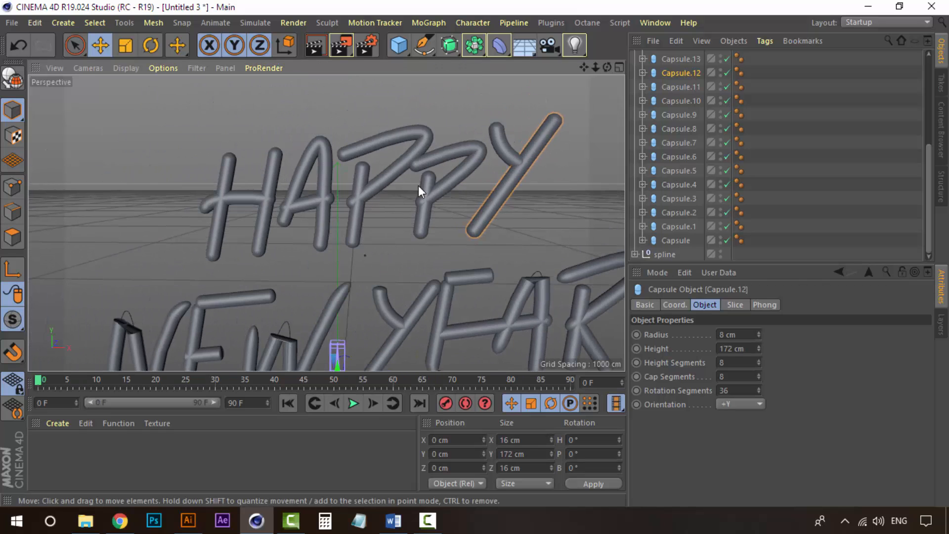
middle_click_drag(127, 340, 232, 215, "alt")
scroll(238, 251, "up", 6)
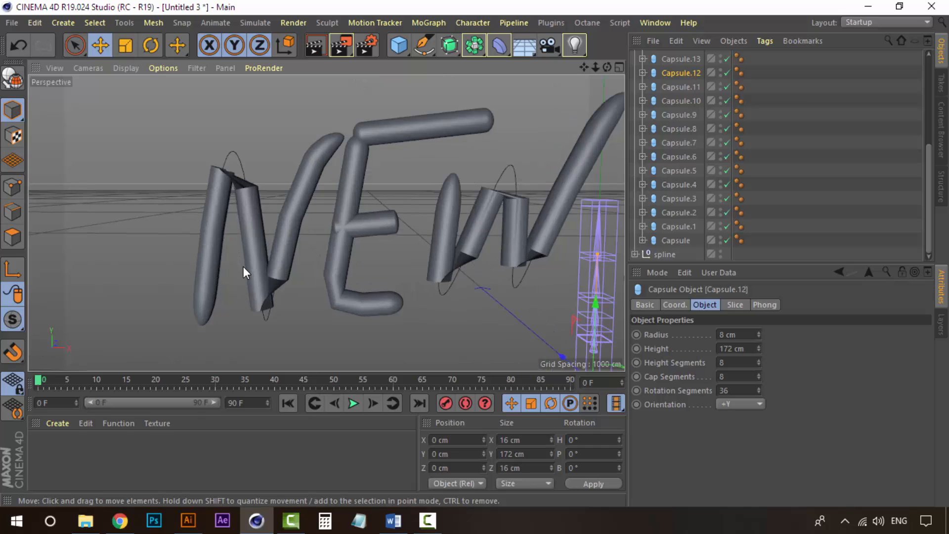
left_click(238, 203)
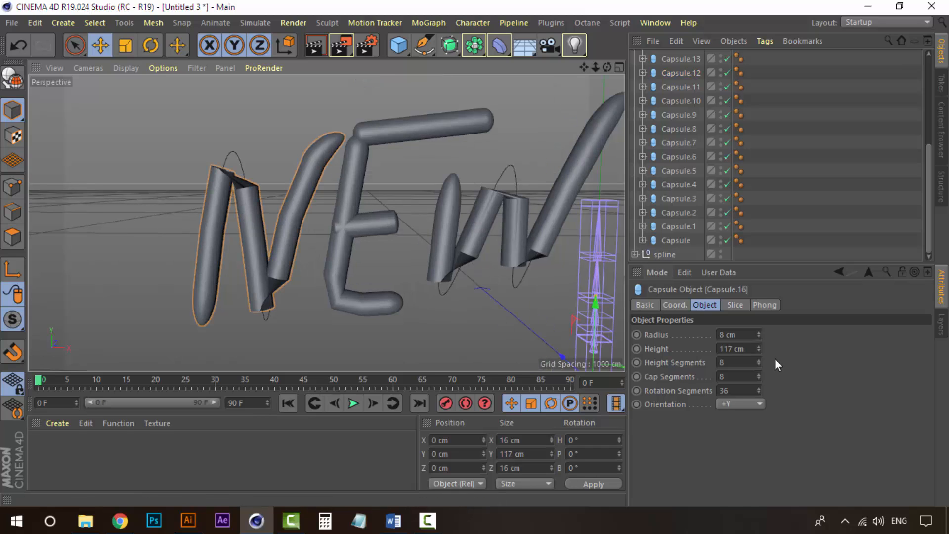
left_click_drag(758, 360, 834, 346)
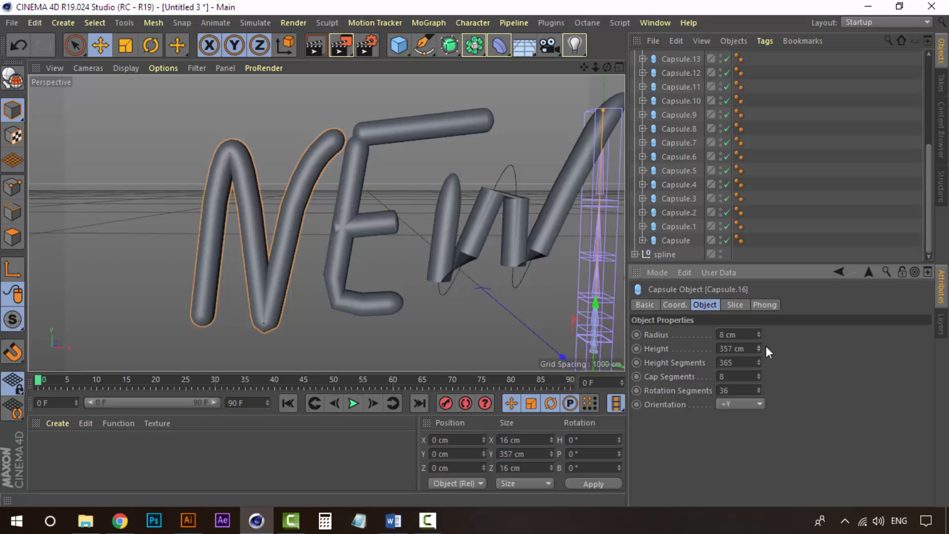
mouse_move(757, 348)
left_mouse_down()
mouse_move(779, 348)
mouse_move(770, 348)
left_mouse_up()
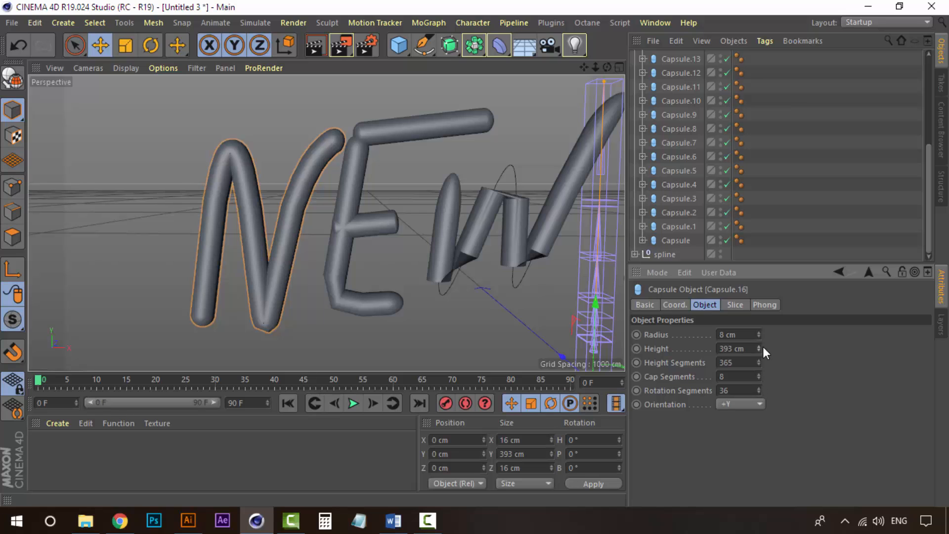
Refine Capsule.16, the N in NEW, with 385 height segments, 71 cap segments and 78 rotation segments.
scroll(200, 283, "up", 3)
middle_click_drag(283, 298, 258, 304, "alt")
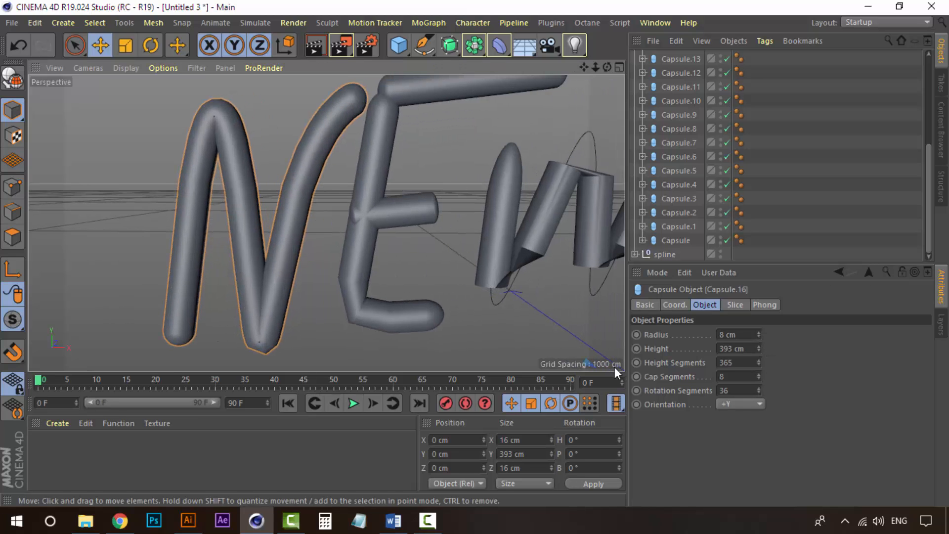
left_click_drag(757, 390, 768, 363)
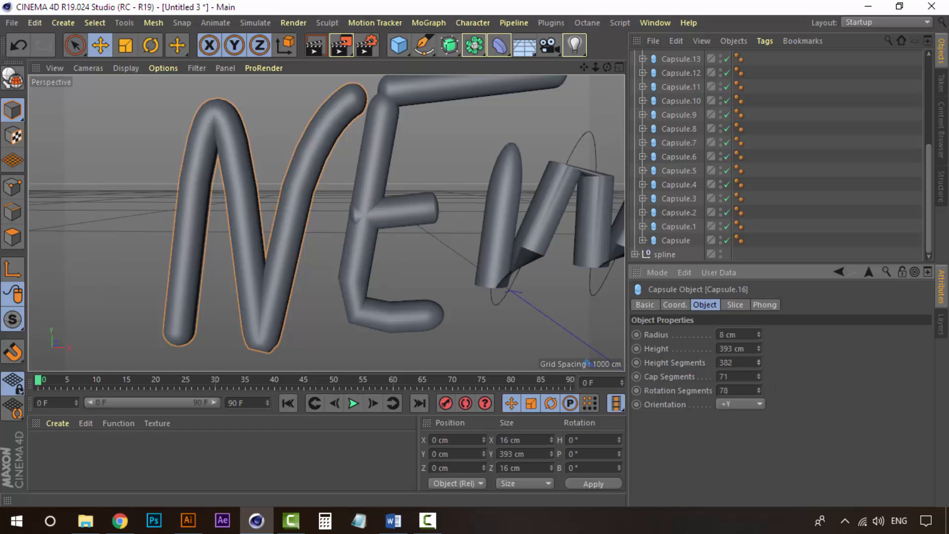
left_click(759, 360)
left_click(759, 360)
Set the height of Capsule.18, the middle bar of the E in NEW, to 49 cm.
middle_click_drag(390, 194, 254, 233, "alt")
left_click_drag(254, 233, 264, 229, "alt")
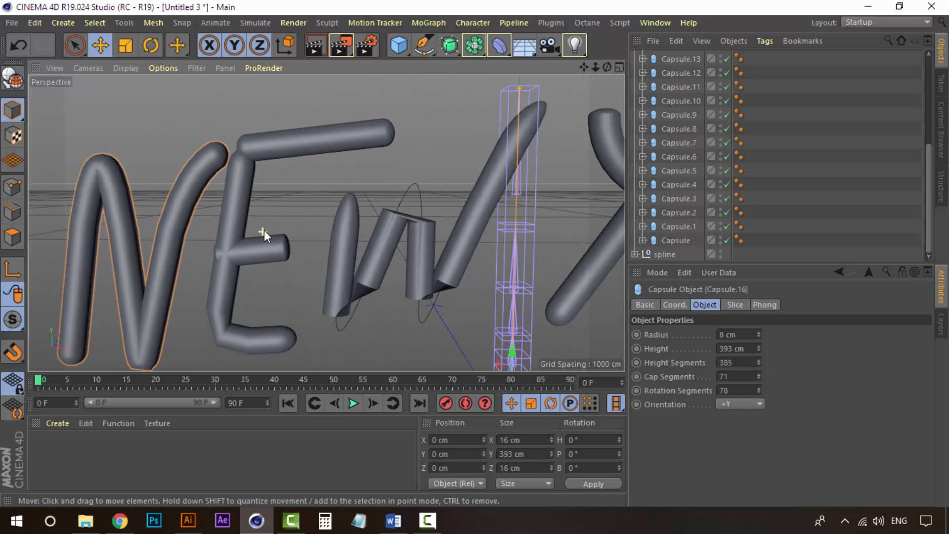
left_click(256, 255)
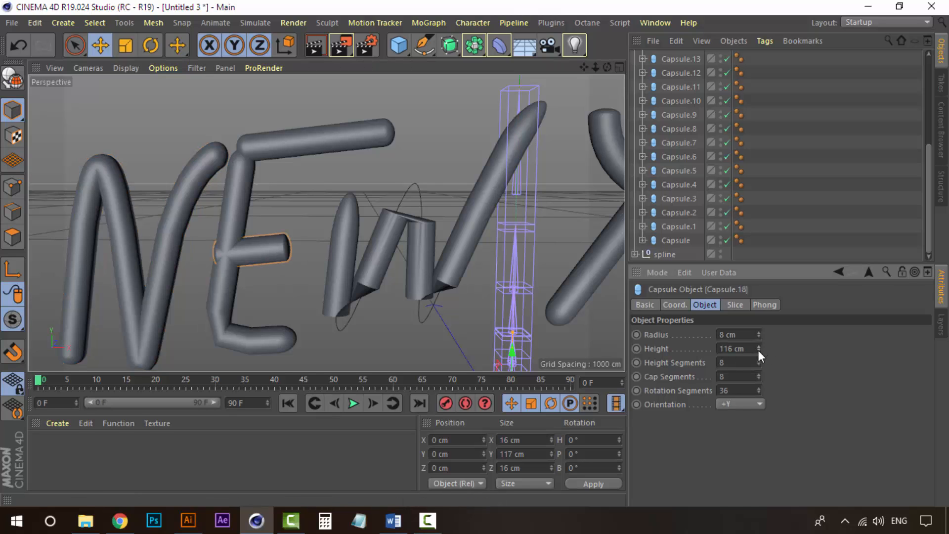
left_click_drag(758, 350, 758, 372)
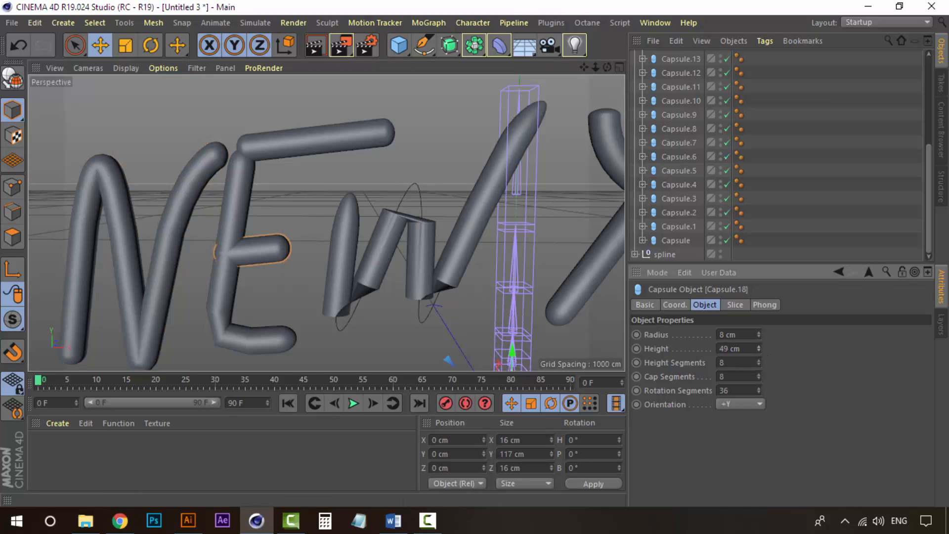
Give Capsule.17, the L-shaped main stroke of the E in NEW, 45 height segments and a height of 182 cm.
left_click_drag(286, 308, 276, 304, "alt")
left_click(279, 343)
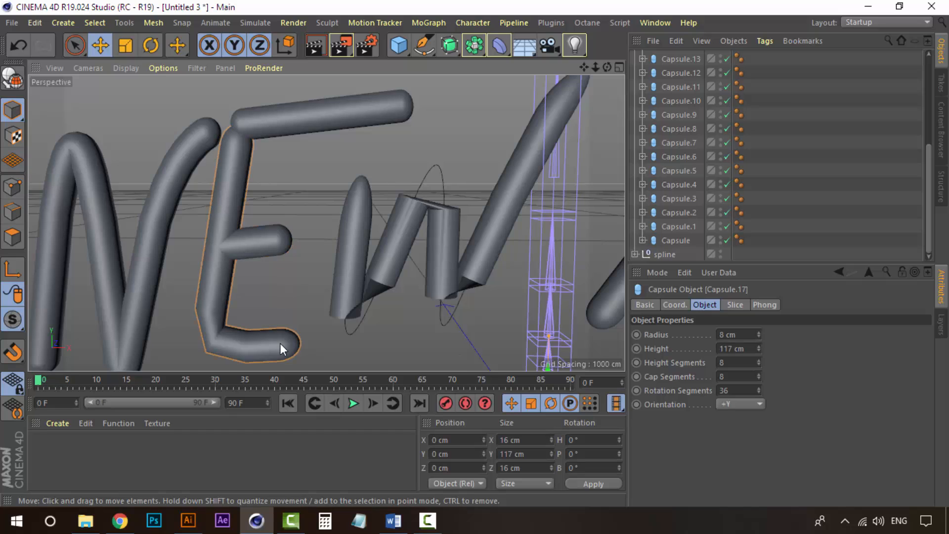
left_click_drag(759, 362, 759, 336)
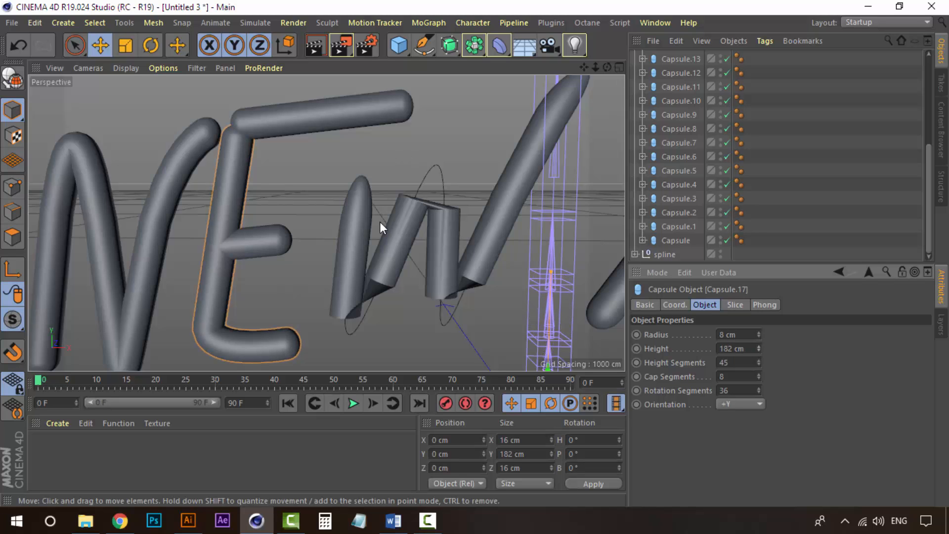
Set the height segments of Capsule.23, the W in NEW, to 624.
middle_click_drag(380, 227, 275, 213, "alt")
left_click(318, 206)
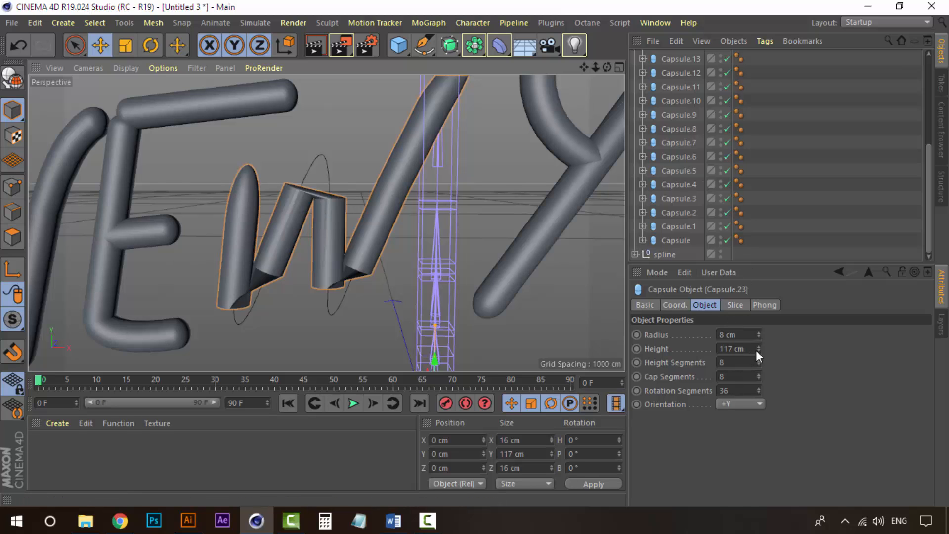
mouse_move(758, 365)
left_mouse_down()
mouse_move(760, 337)
mouse_move(767, 352)
mouse_move(758, 356)
mouse_move(758, 341)
mouse_move(758, 361)
left_mouse_up()
Raise the height segments of Capsule.16, the N in NEW, to 593.
middle_click_drag(240, 280, 395, 240, "alt")
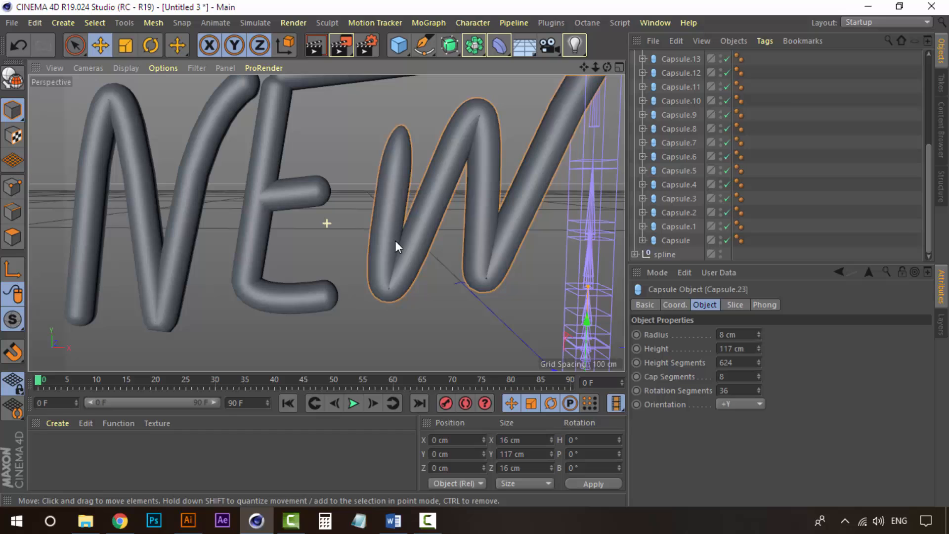
left_click(154, 310)
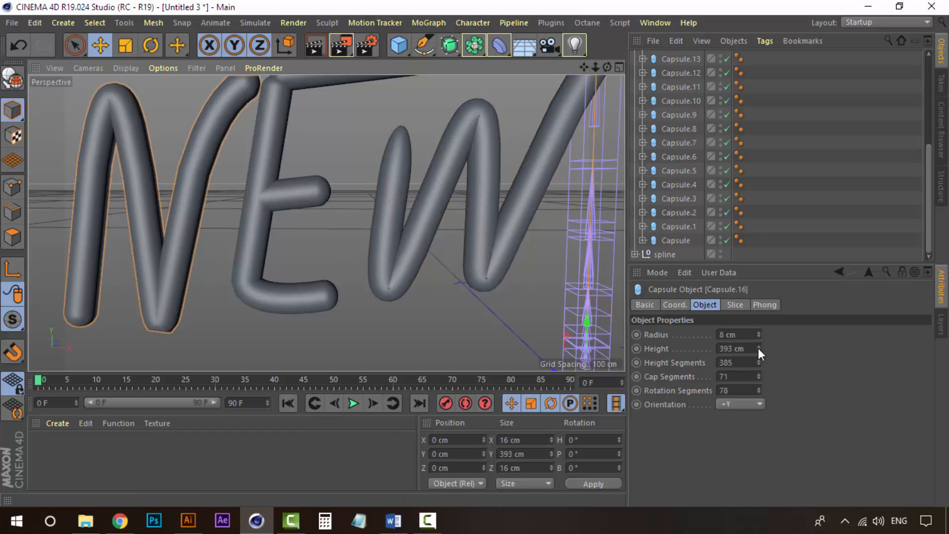
left_click_drag(758, 363, 758, 351)
Increase the height of Capsule.23, the W in NEW, to round its pointed ends.
middle_click_drag(479, 215, 276, 174, "alt")
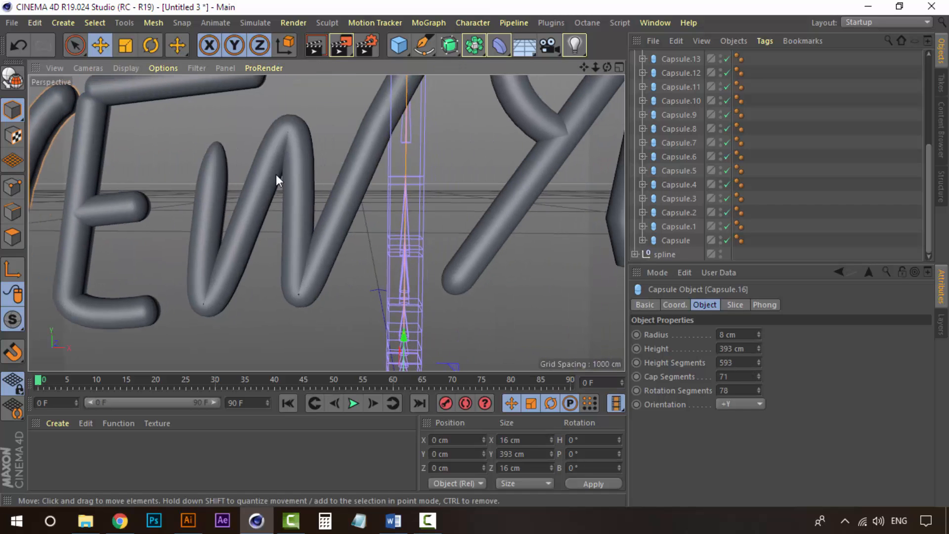
left_click(275, 113)
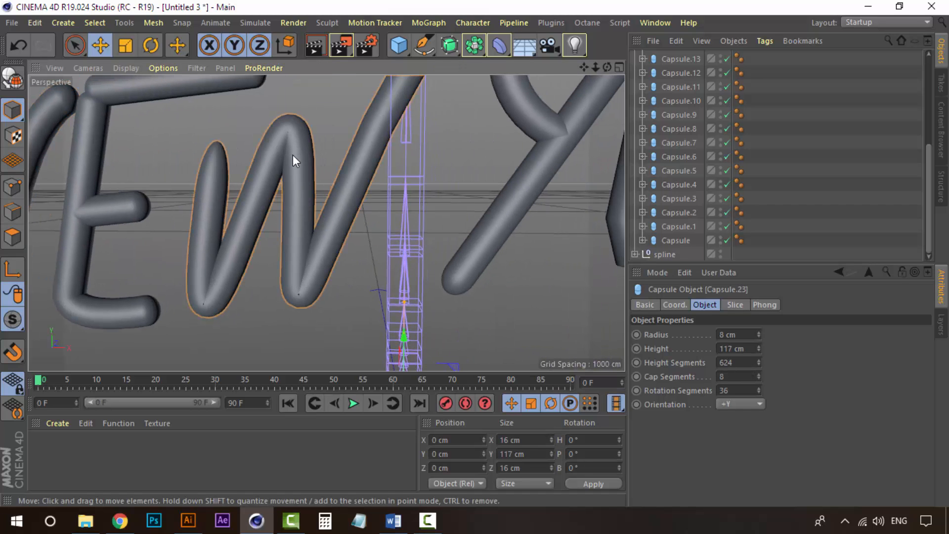
middle_click_drag(312, 286, 238, 299, "alt")
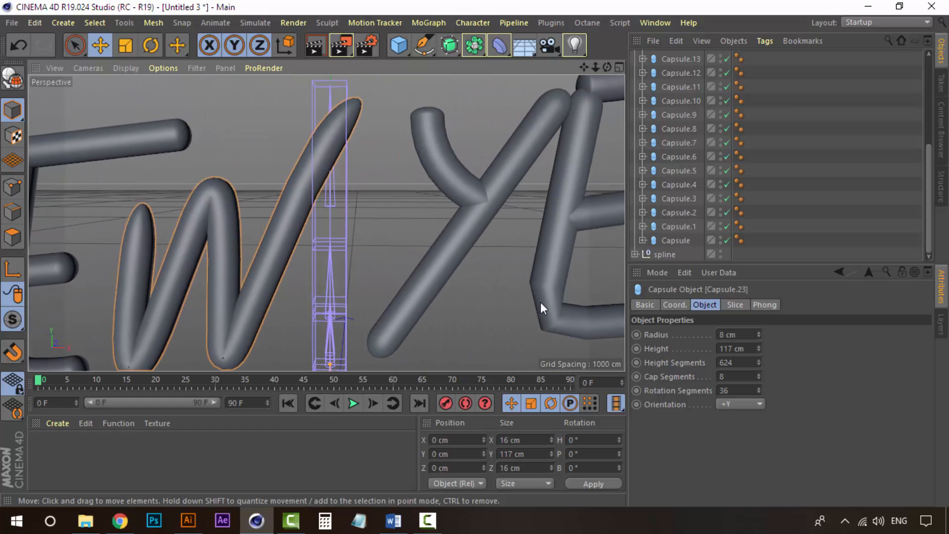
left_click_drag(758, 348, 788, 292)
Reduce the height of Capsule.15, the short arm of the Y in YEAR, and set the long diagonal, Capsule.14, to 173 cm high.
middle_click_drag(470, 191, 353, 188, "alt")
left_click(321, 153)
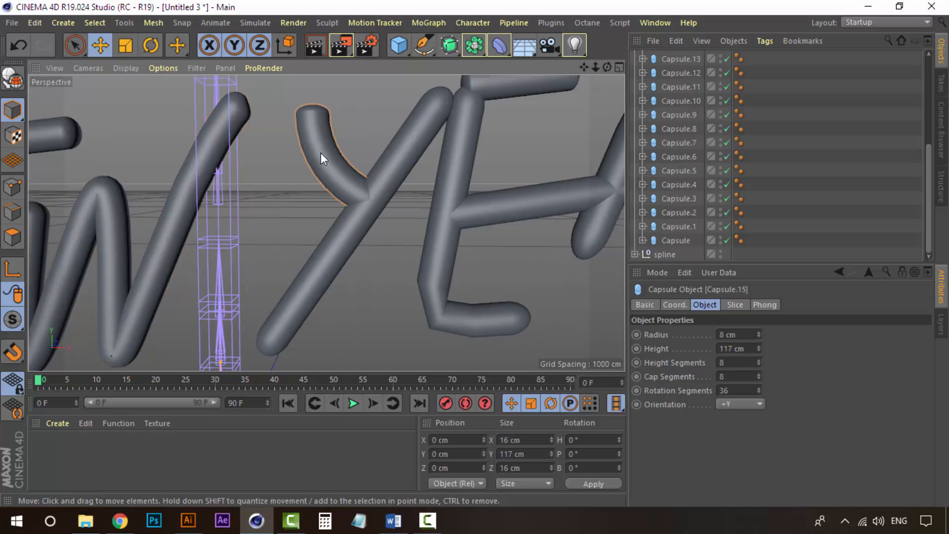
left_click_drag(761, 349, 759, 336)
left_click(406, 149)
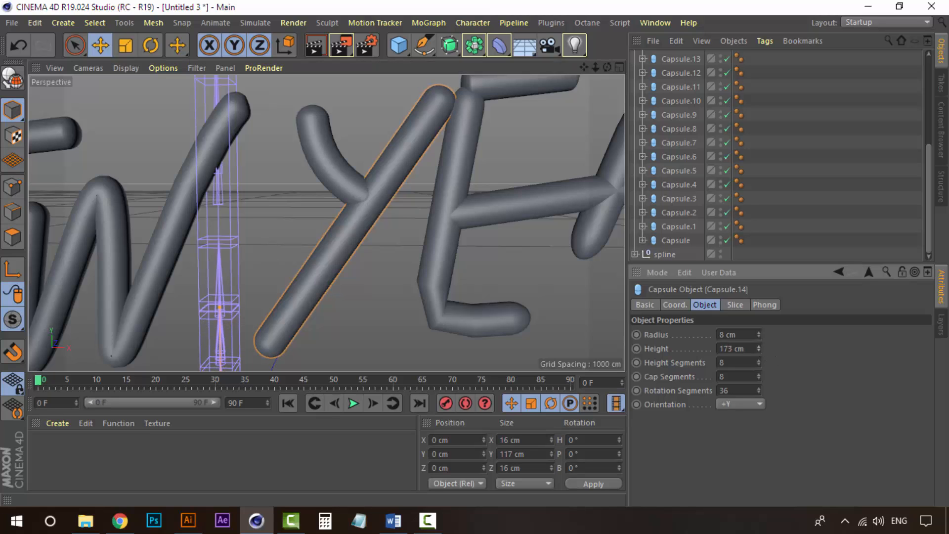
Reduce the height of Capsule.22, the upper bar of the E in YEAR, to round its ends.
middle_click_drag(466, 128, 362, 170, "alt")
left_click(427, 128)
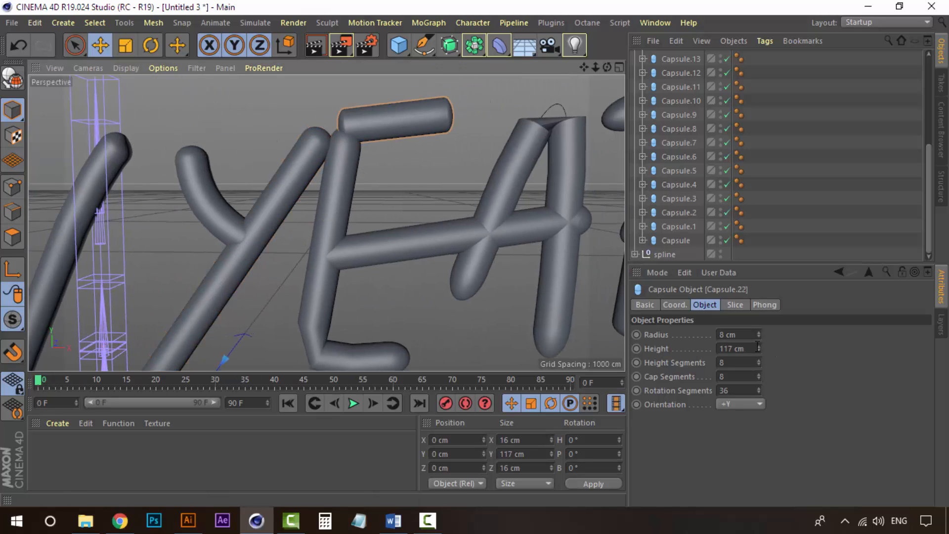
left_click_drag(758, 348, 758, 362)
Give Capsule.20, the L-shaped main stroke of the E in YEAR, 154 height segments and a height of 181 cm.
left_click(361, 262)
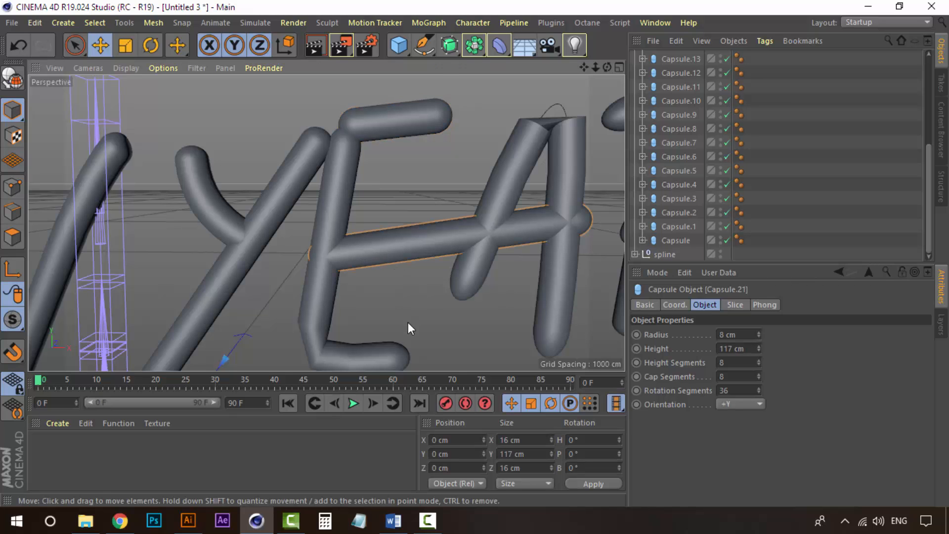
middle_click_drag(407, 322, 397, 285, "alt")
left_click(326, 321)
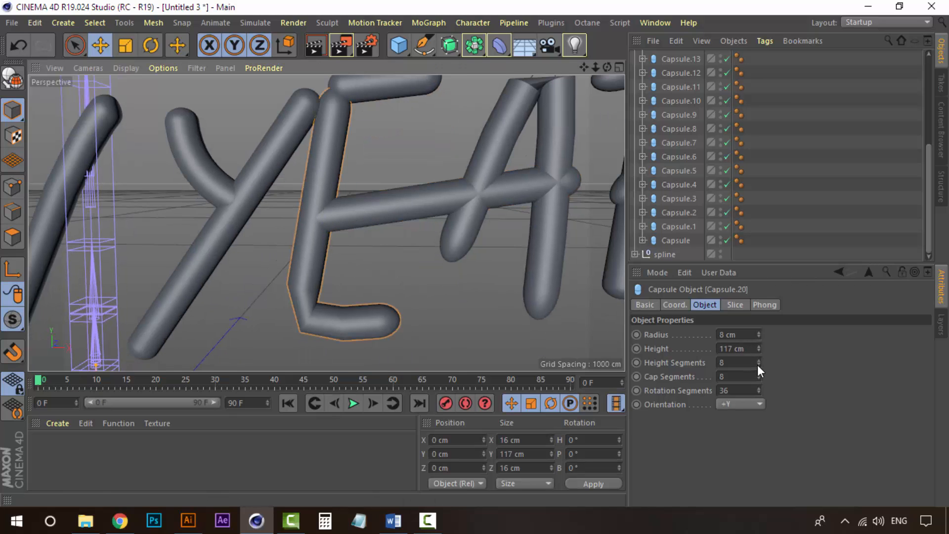
left_click_drag(759, 365, 758, 334)
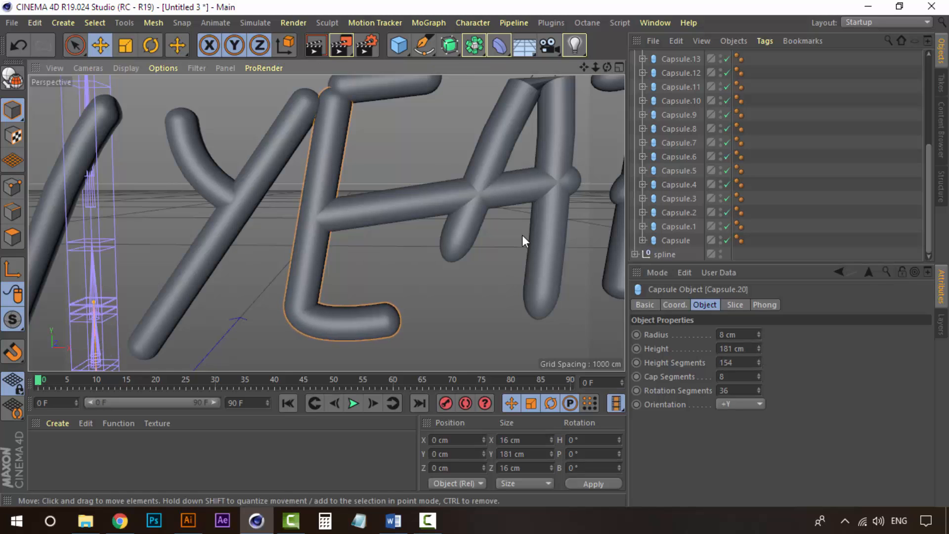
Set the height segments of Capsule.5, the arch of the A in YEAR, to 316 and its height to 236 cm.
middle_click_drag(522, 236, 388, 218, "alt")
left_click(388, 218)
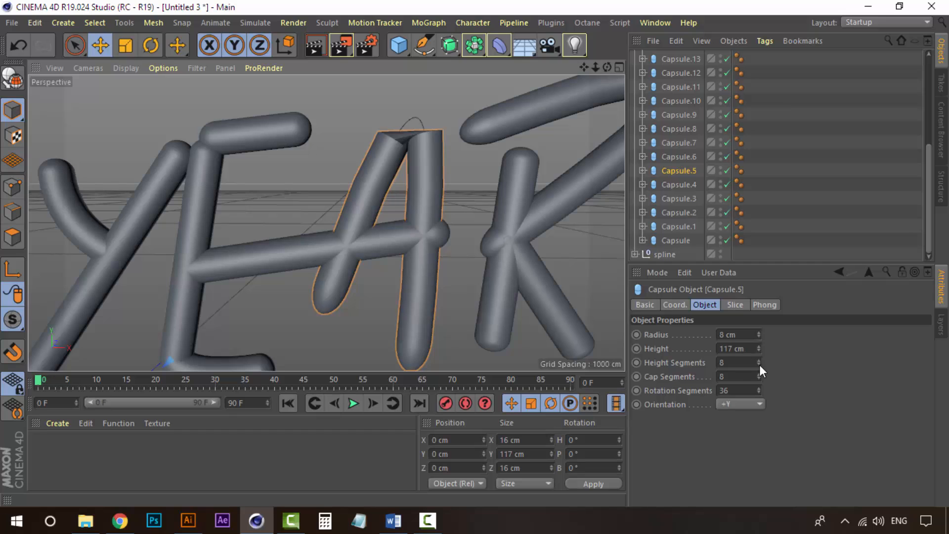
left_click_drag(759, 364, 758, 334)
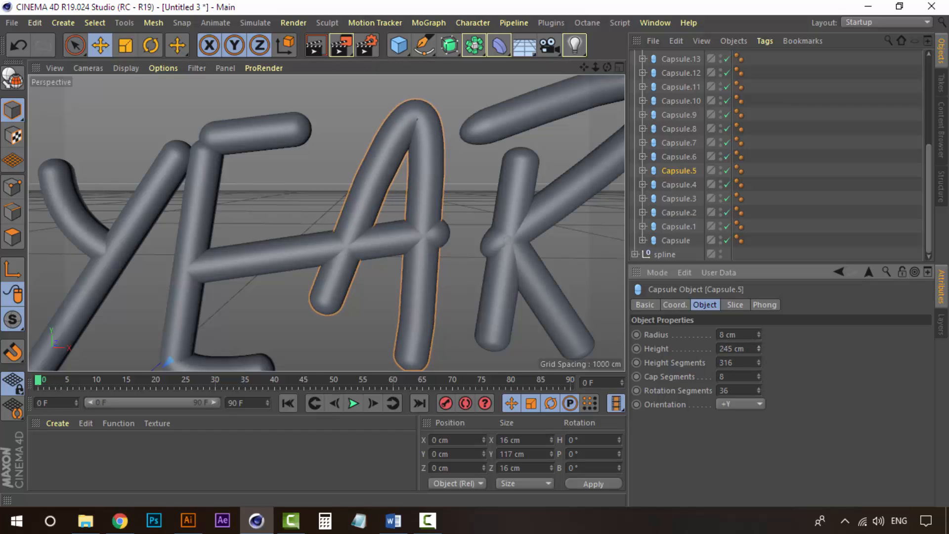
Set the height segments of Capsule.9, the bowl of the R in YEAR, to 215 and its height to 207 cm.
middle_click_drag(389, 215, 219, 222, "alt")
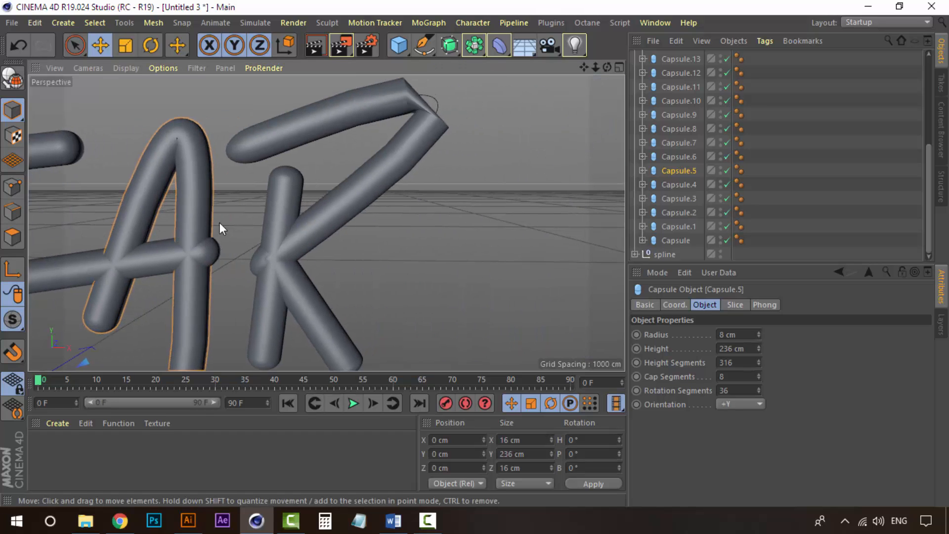
left_click(298, 109)
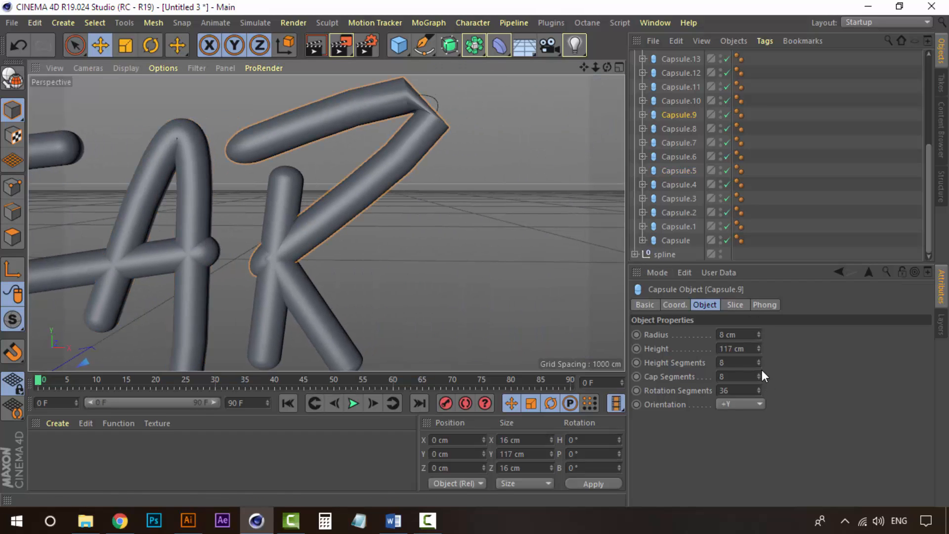
left_click_drag(758, 362, 758, 340)
Reduce the height of the R's diagonal leg in YEAR, set its stem, Capsule.8, to 84 cm, and review the whole lettering.
middle_click_drag(433, 314, 443, 270, "alt")
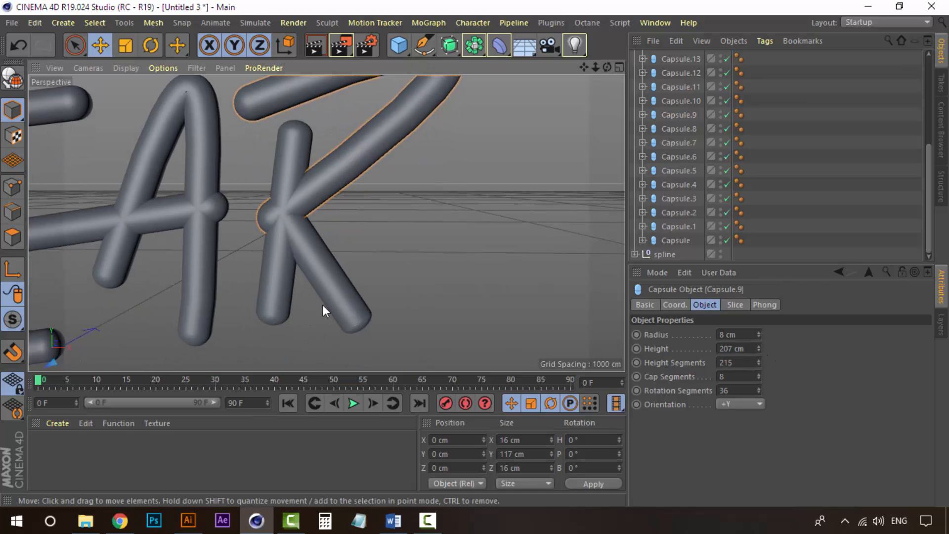
left_click(325, 303)
left_click_drag(758, 348, 757, 353)
left_click(270, 315)
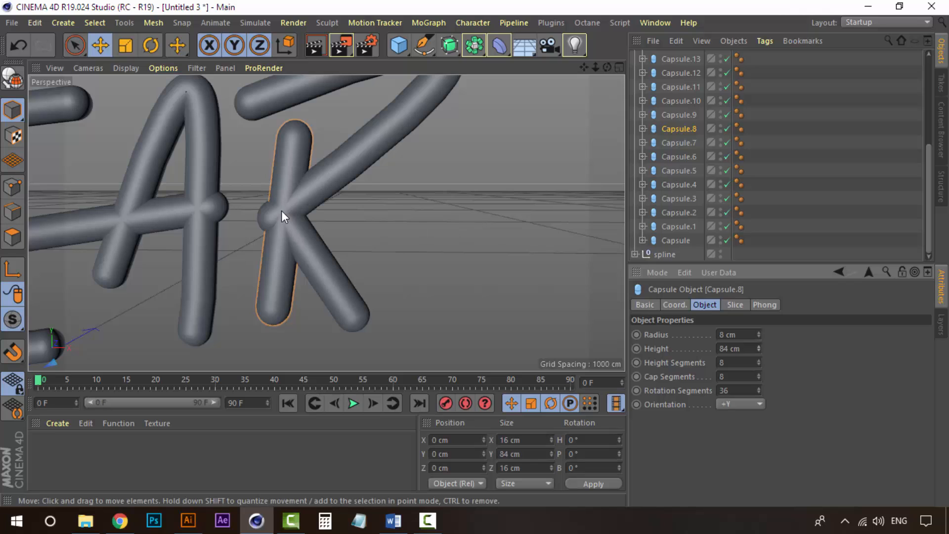
scroll(280, 210, "down", 8)
middle_click_drag(221, 194, 416, 193, "alt")
scroll(381, 162, "up", 5)
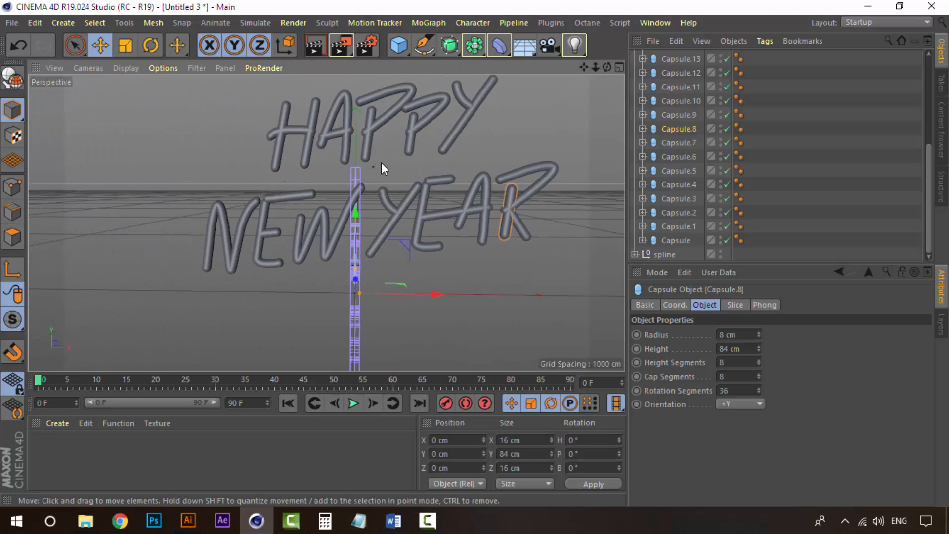
mouse_move(367, 146)
middle_mouse_down("alt")
mouse_move(355, 201)
mouse_move(345, 184)
middle_mouse_up("alt")
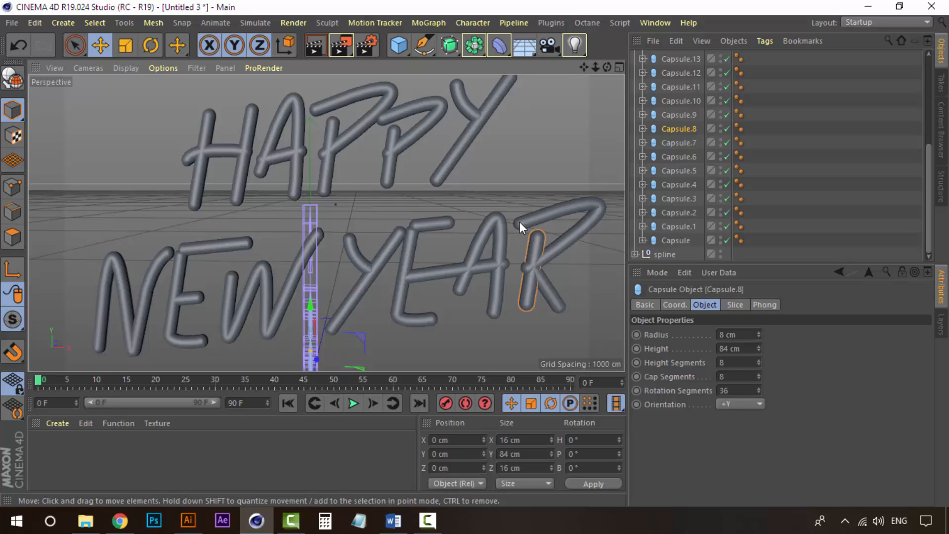
Collapse the Capsules group and expand the spline group to list its individual paths.
mouse_move(511, 220)
middle_mouse_down("alt")
mouse_move(493, 212)
mouse_move(499, 225)
middle_mouse_up("alt")
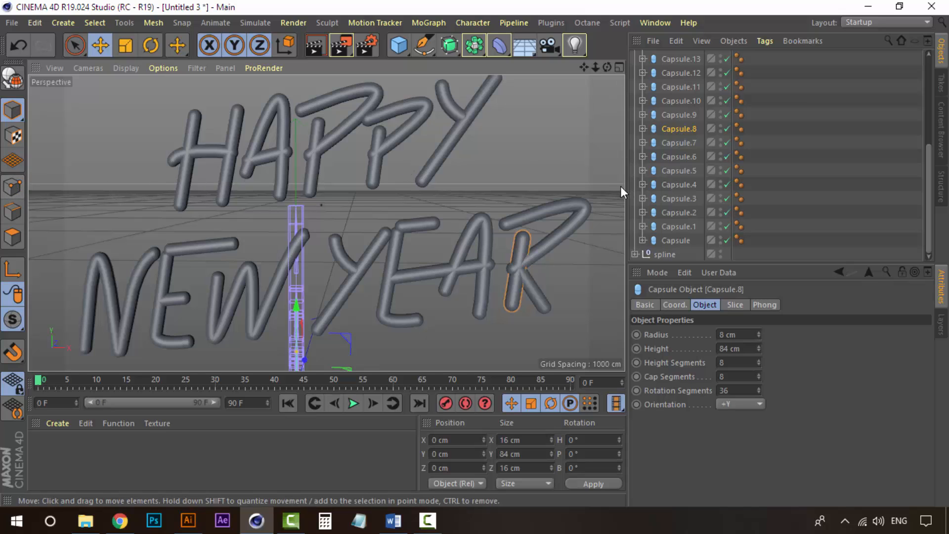
scroll(668, 121, "up", 4)
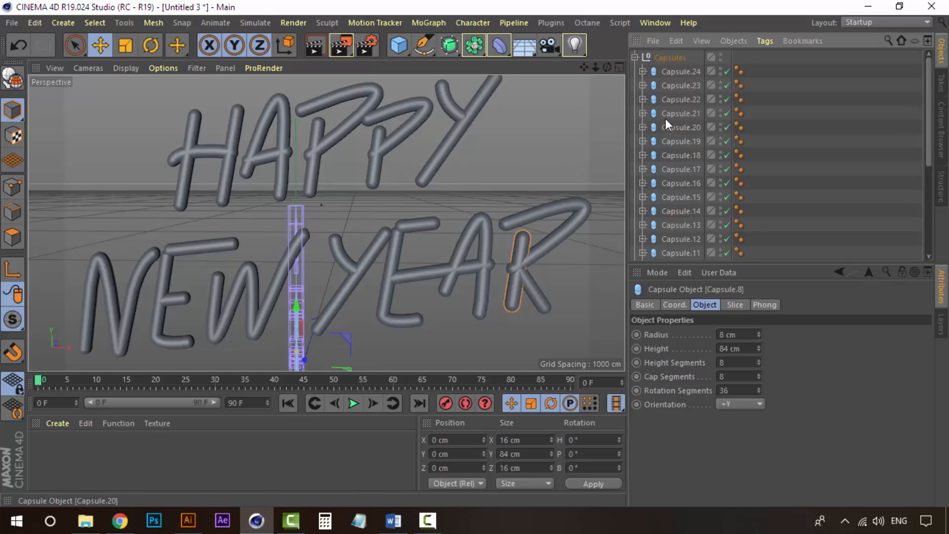
left_click(638, 58)
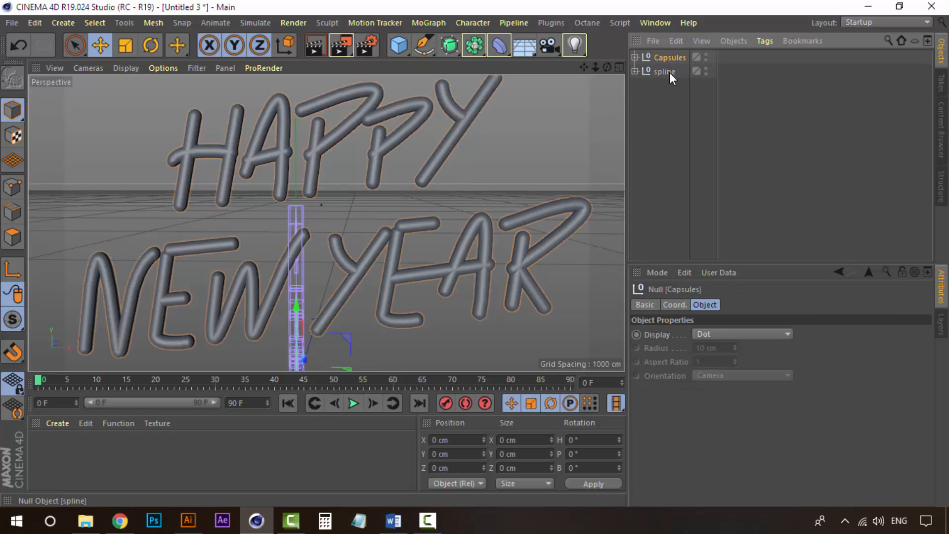
left_click(668, 72)
left_click(648, 78)
left_click(635, 71)
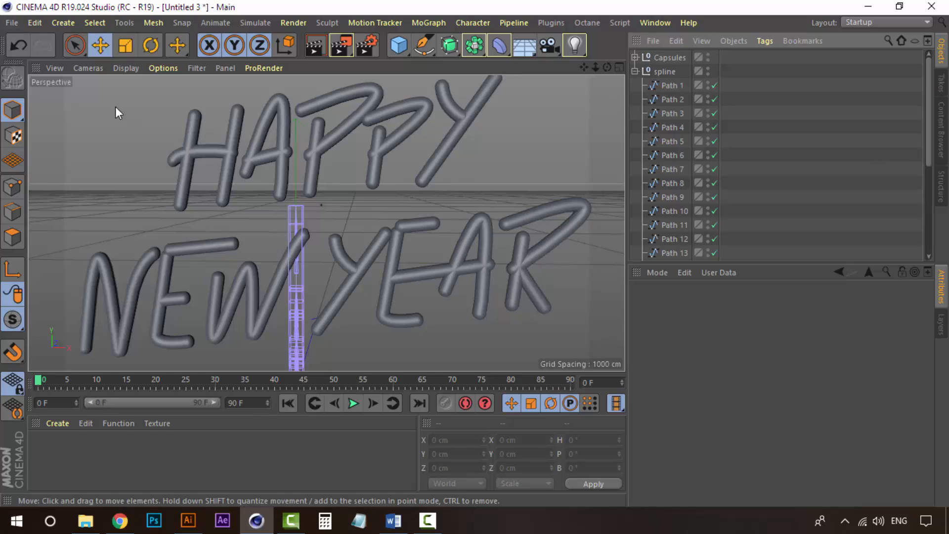
Add a camera at the current front view of the lettering, keeping the editor on its default view.
left_click(544, 48)
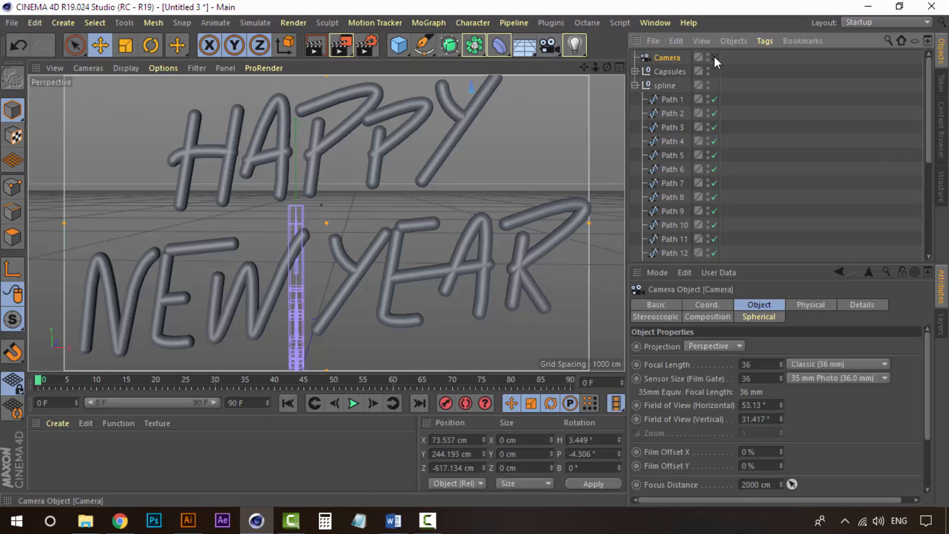
left_click(714, 58)
left_click(715, 58)
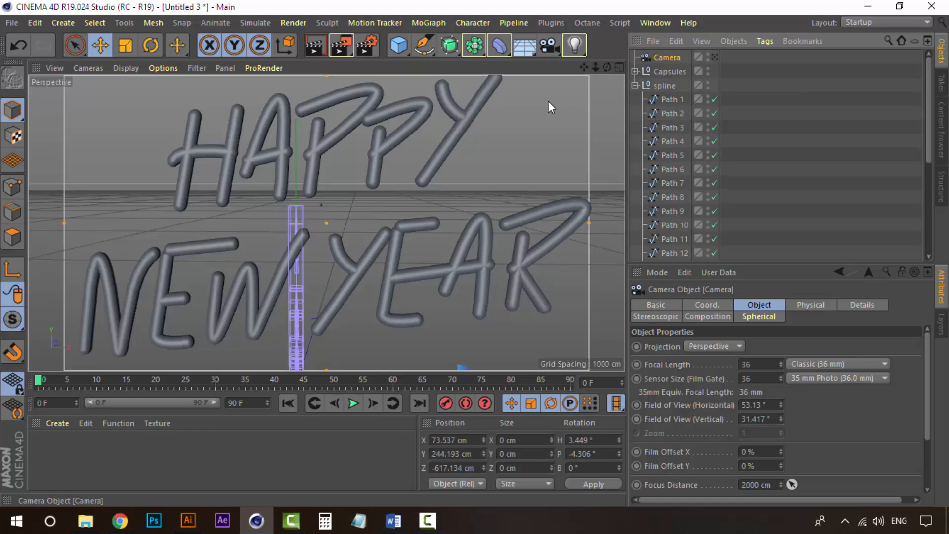
Examine the bare spline paths from an oblique angle with the Capsules group hidden, then show the capsules again.
left_click_drag(207, 181, 345, 230, "alt")
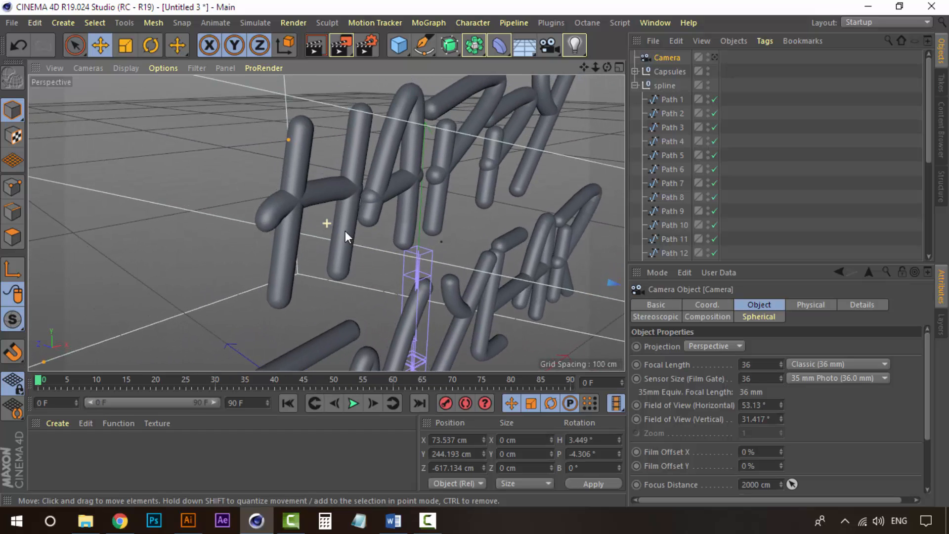
left_click(678, 101)
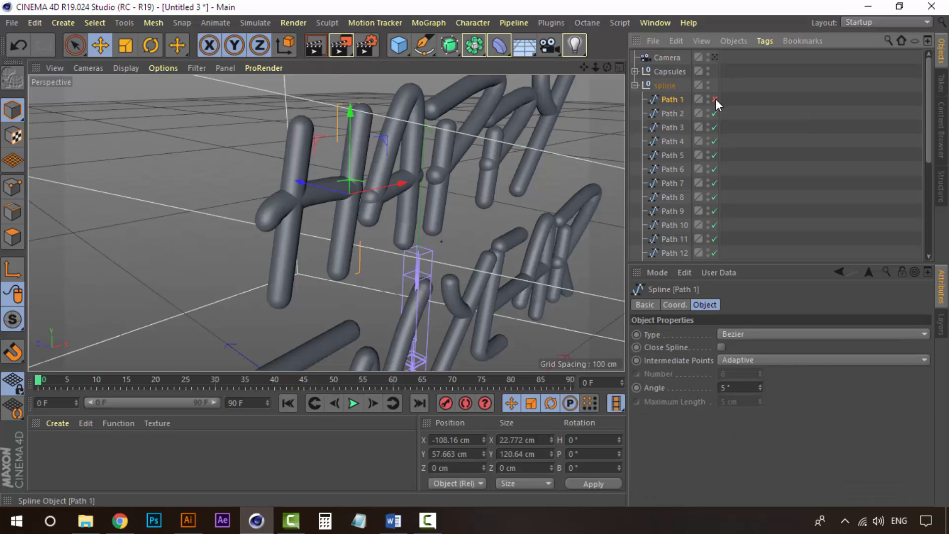
left_click(708, 69)
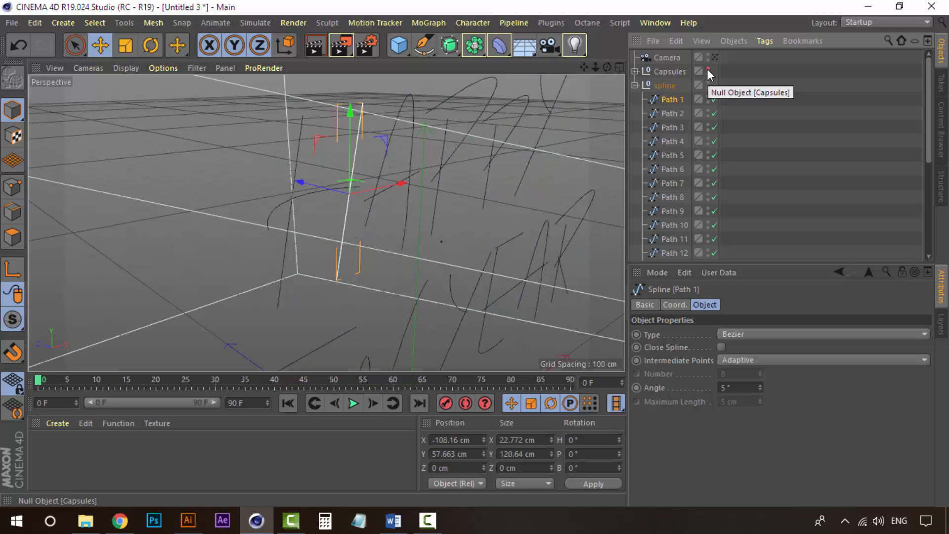
left_click(692, 69)
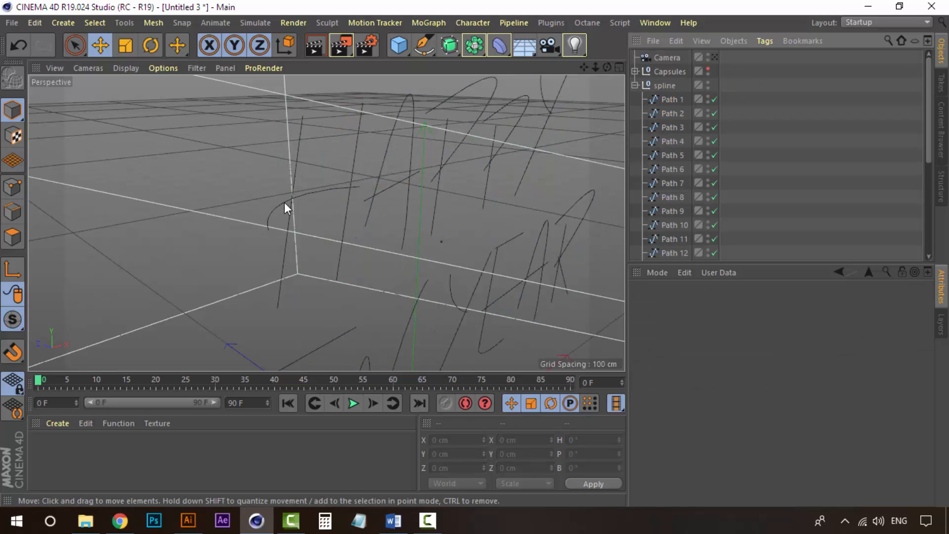
left_click_drag(298, 205, 326, 208, "alt")
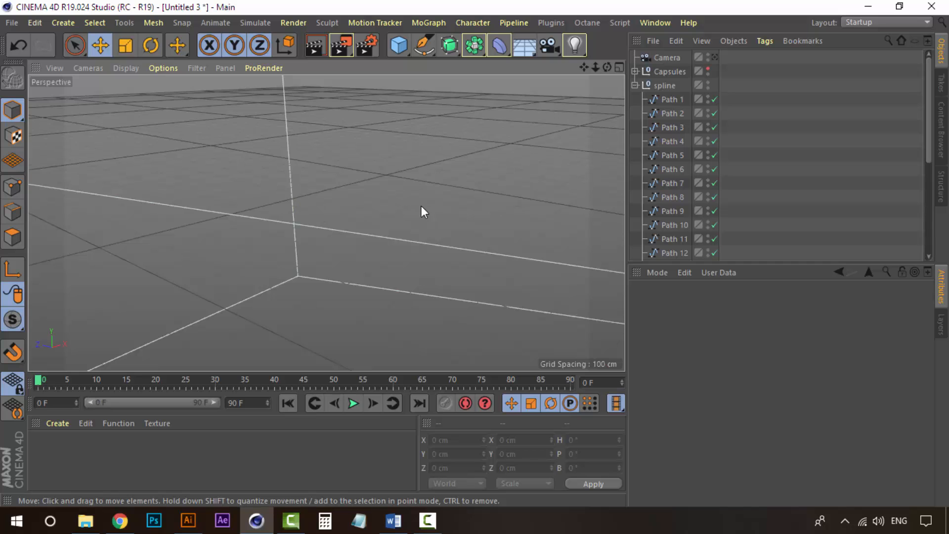
left_click_drag(421, 205, 485, 186, "alt")
mouse_move(424, 167)
left_mouse_down("alt")
mouse_move(454, 138)
mouse_move(488, 161)
mouse_move(414, 183)
mouse_move(403, 215)
mouse_move(393, 199)
left_mouse_up("alt")
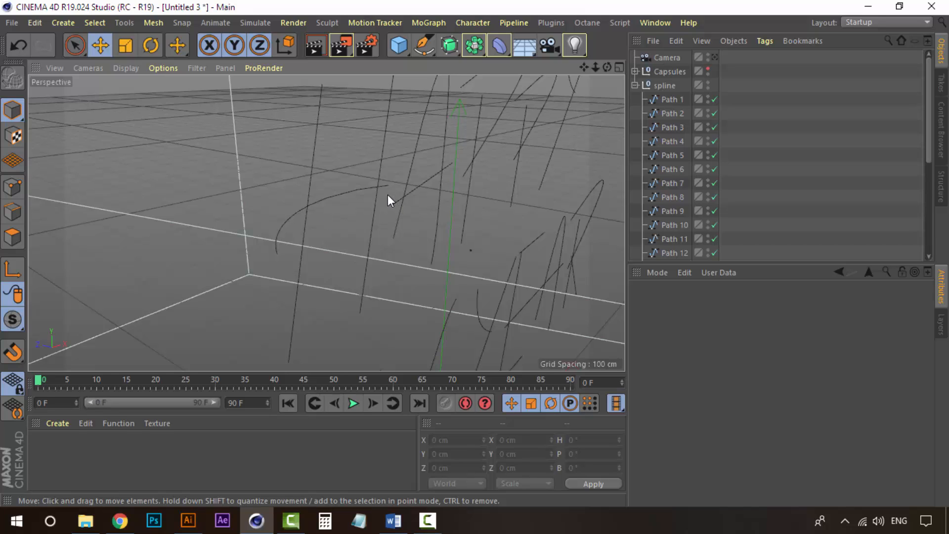
left_click(707, 69)
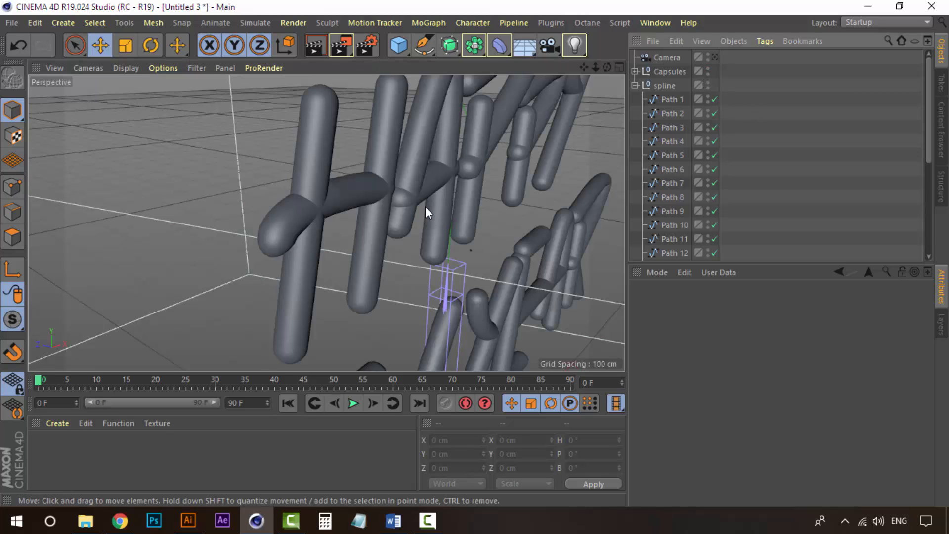
Move Path 2, the left stem of the H in HAPPY, back along Z to about 13.8 cm.
left_click(672, 100)
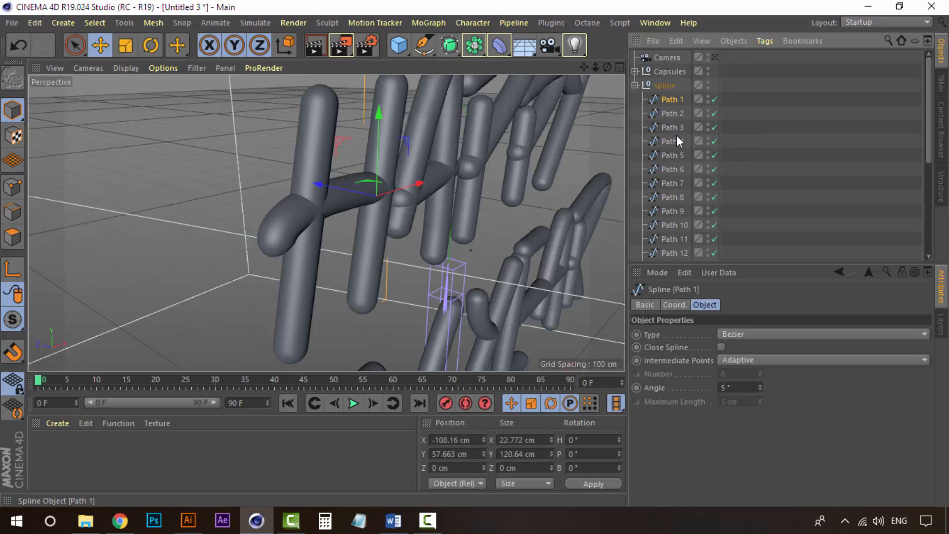
left_click(673, 115)
left_click(672, 100)
left_click(680, 115)
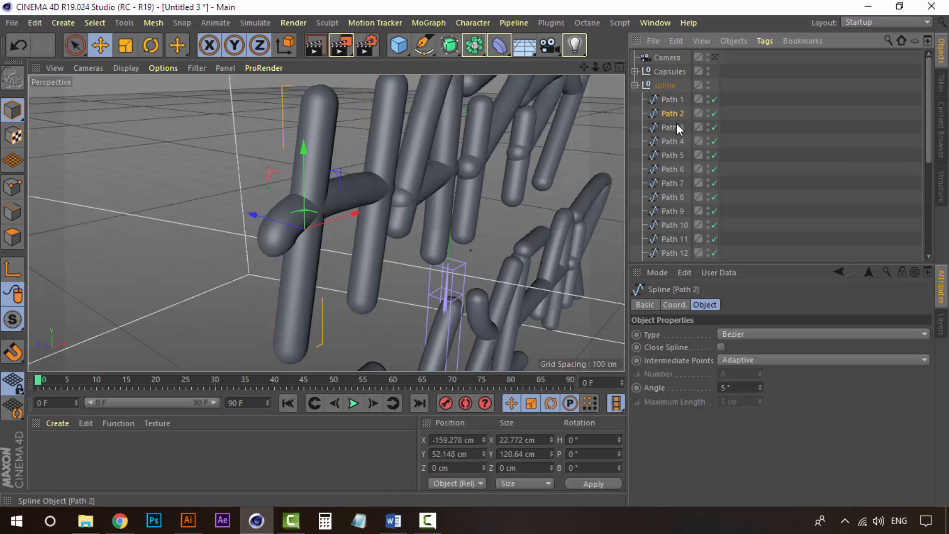
left_click(713, 113)
left_click_drag(254, 215, 304, 230)
Move Path 1, the right stem of the H in HAPPY, forward along Z to about -12.6 cm.
left_click(385, 131)
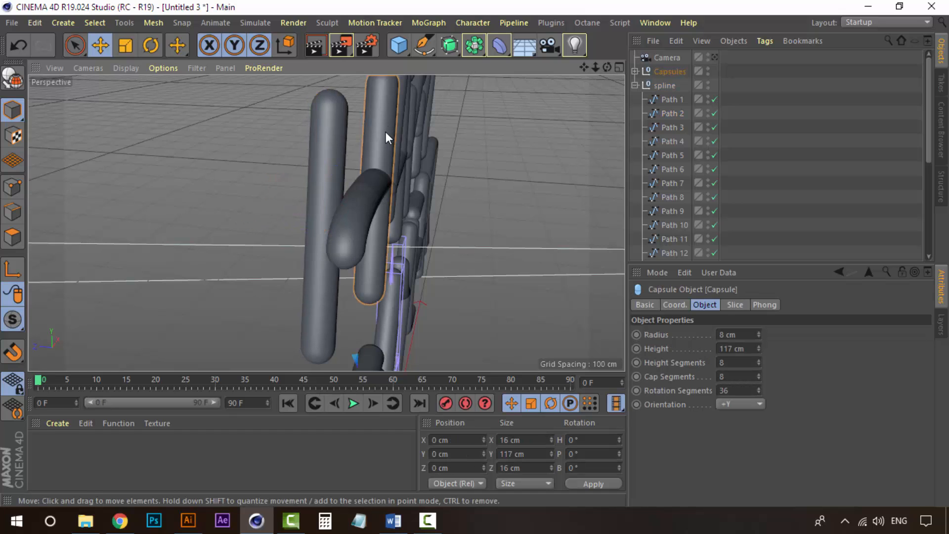
left_click(673, 115)
left_click(673, 101)
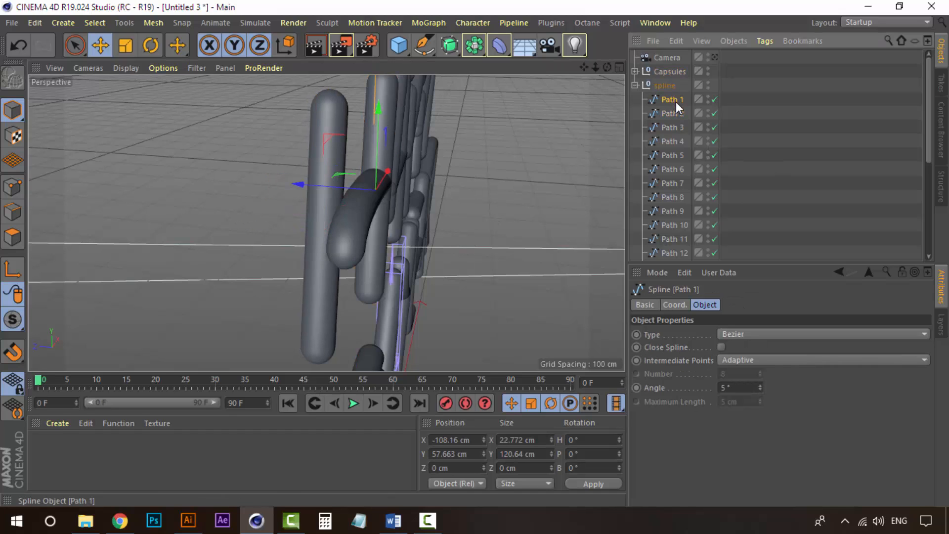
left_click_drag(352, 192, 382, 241)
In point mode, offset the right end point of Path 3, the H's crossbar, to about 1.3 cm along Z.
left_click(375, 154)
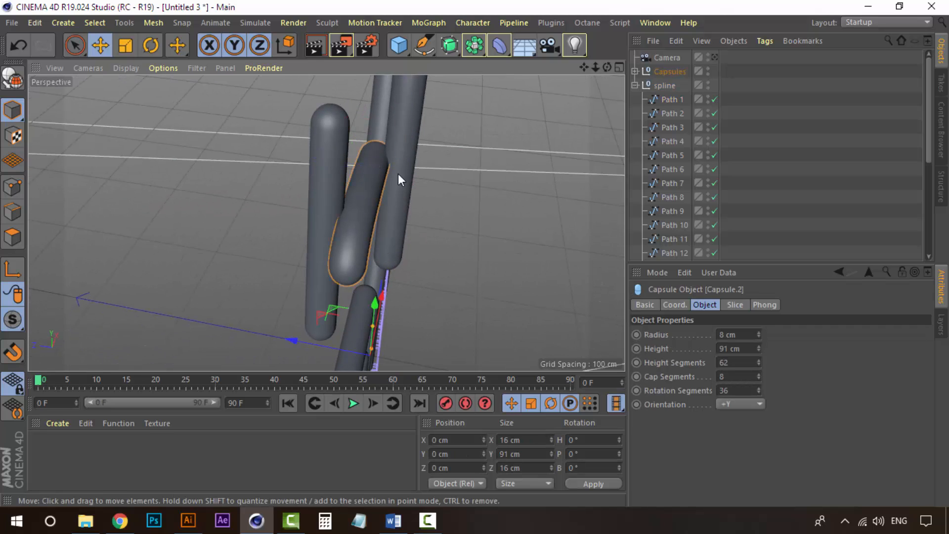
left_click(682, 118)
left_click(679, 126)
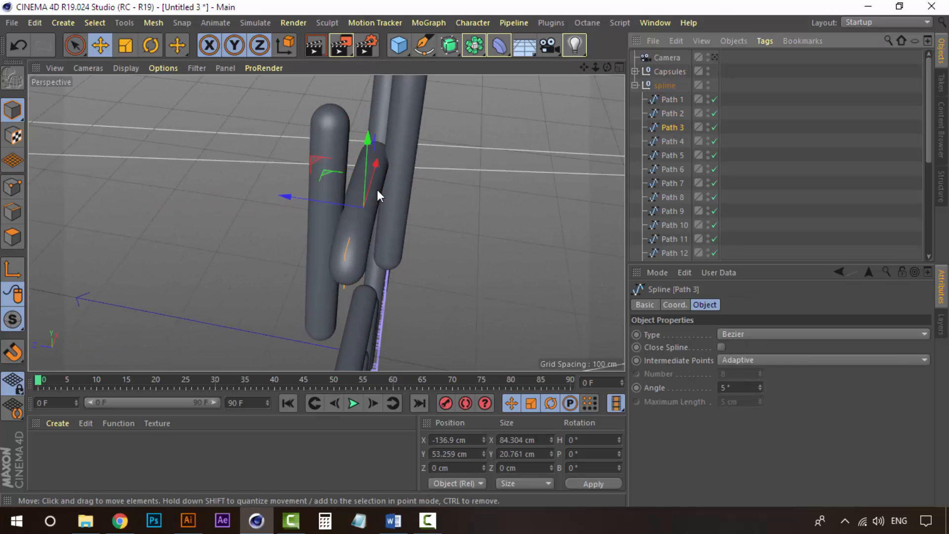
left_click(16, 182)
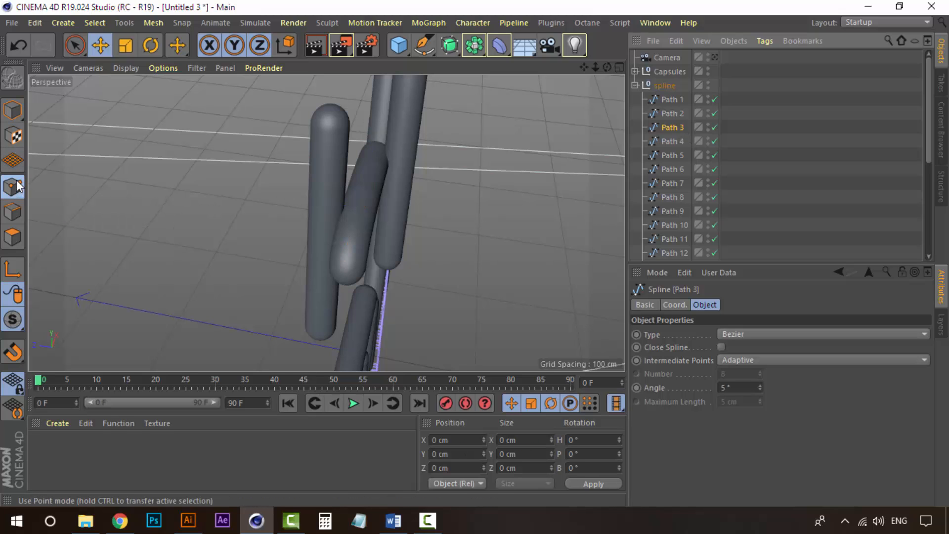
left_click(376, 154)
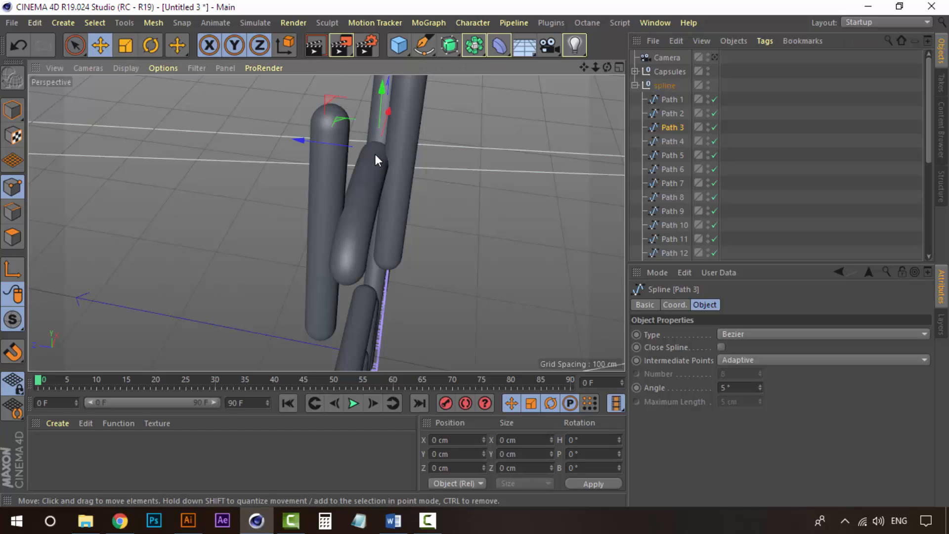
left_click(707, 68)
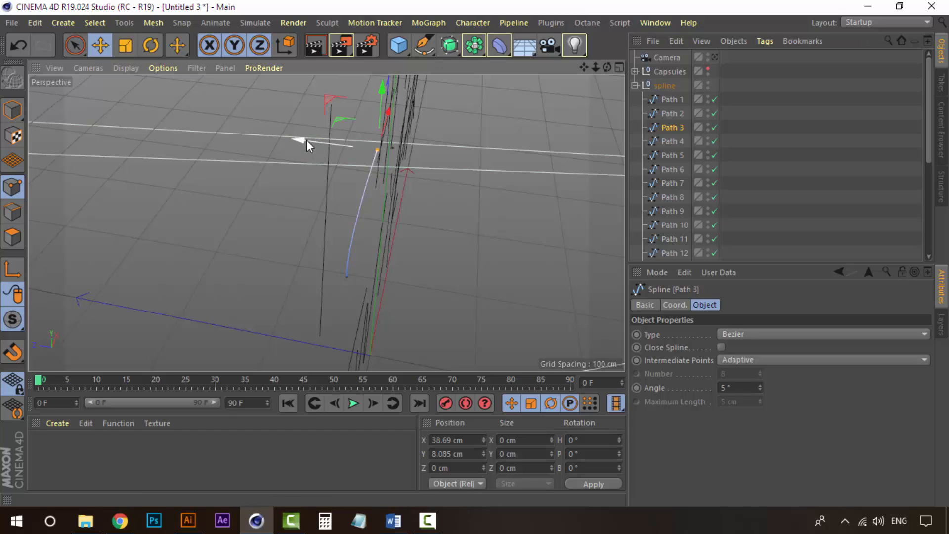
left_click_drag(307, 141, 296, 140)
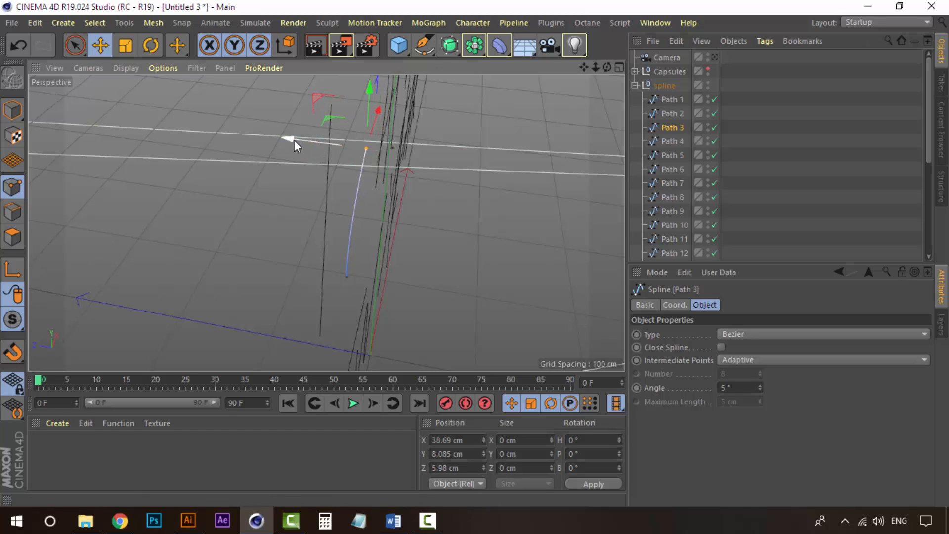
left_click(708, 68)
mouse_move(304, 141)
left_mouse_down()
mouse_move(330, 143)
mouse_move(310, 144)
left_mouse_up()
Pull the crossbar's left end point forward along Z and push its right end point back to about 4.7 cm.
left_click(346, 256)
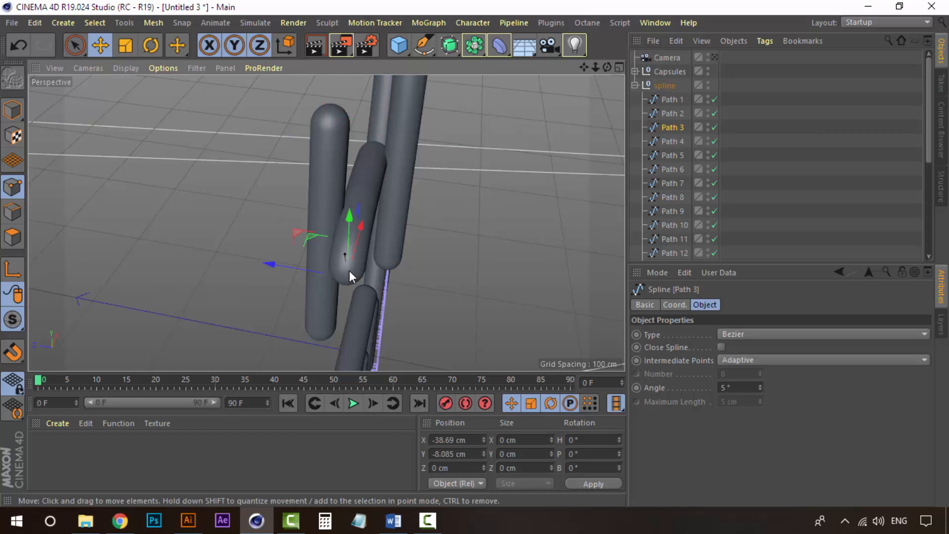
left_click_drag(309, 269, 319, 275)
left_click(374, 149)
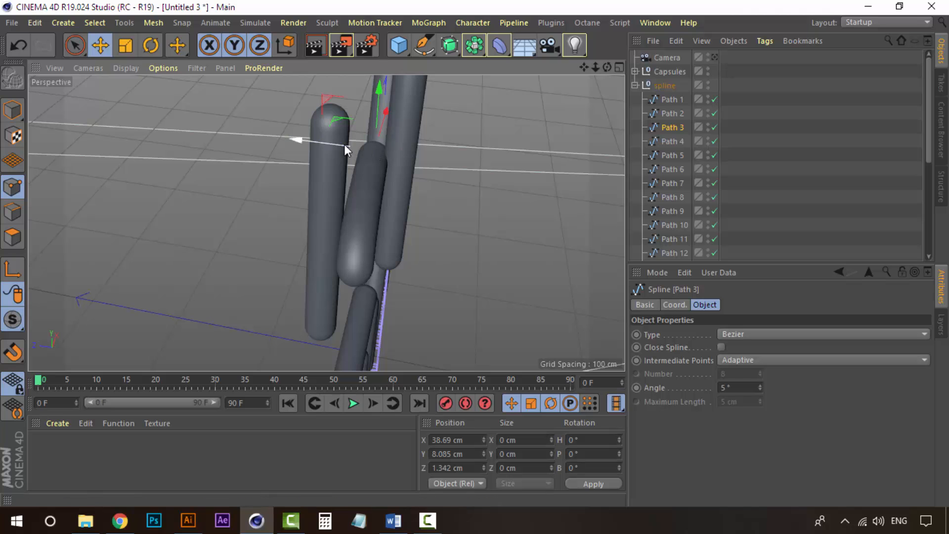
left_click_drag(344, 144, 363, 158)
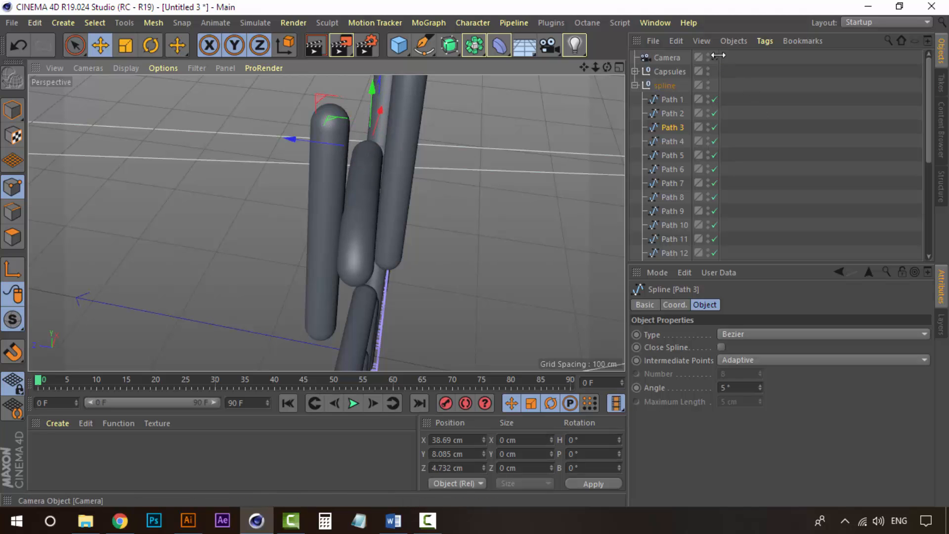
Look through the camera, deselect the crossbar's point, and return to model mode with the Move tool.
left_click(715, 57)
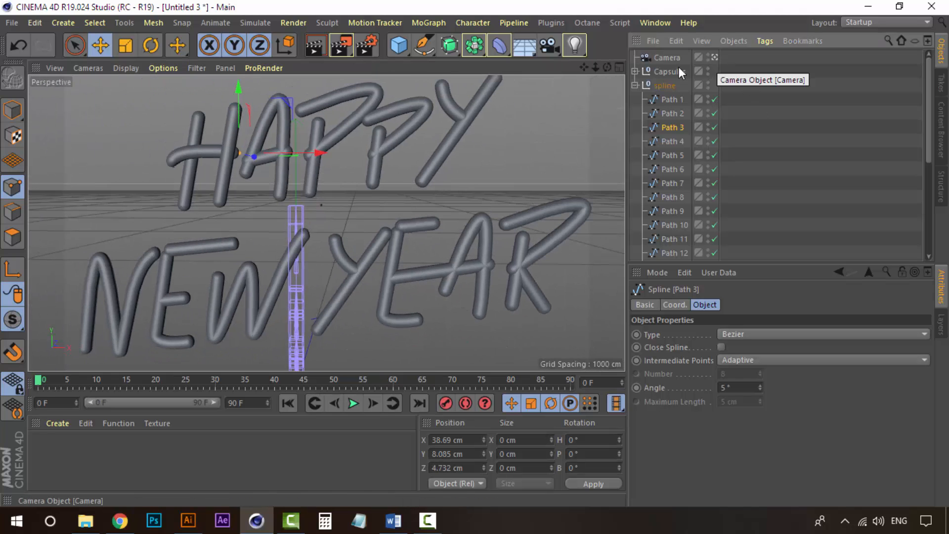
left_click(229, 167)
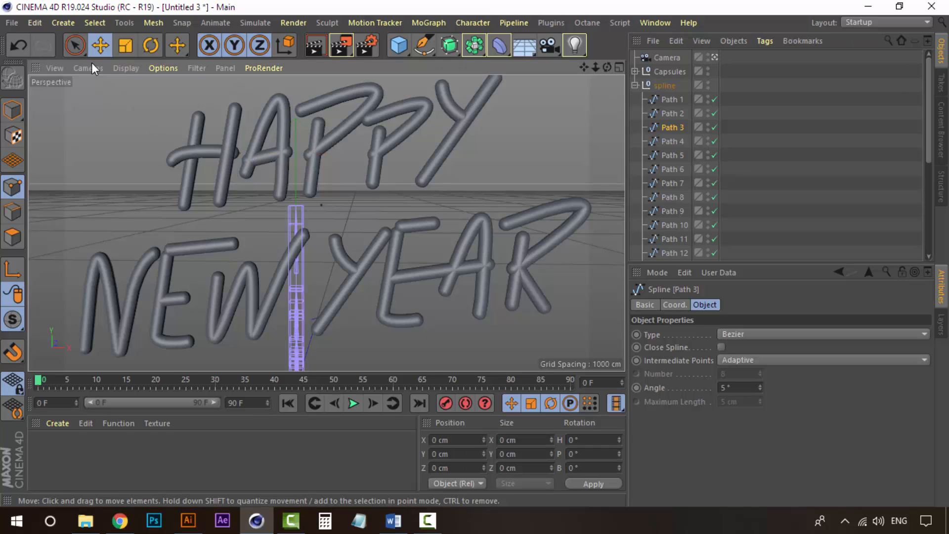
left_click(100, 47)
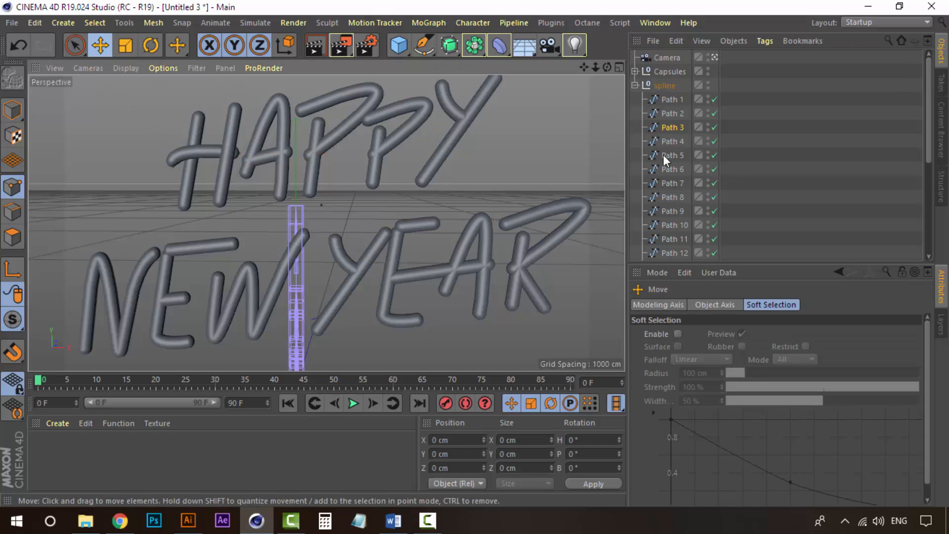
left_click(20, 116)
Shift the capsule of the H's right stem to X -15 cm and its spline, Path 1, to X about -113.9 cm.
left_click(232, 139)
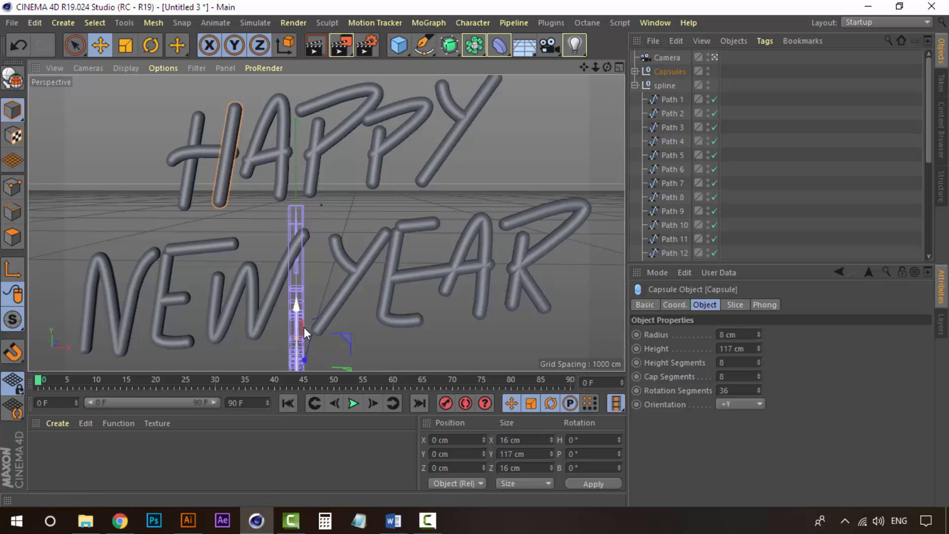
left_click_drag(336, 322, 324, 321)
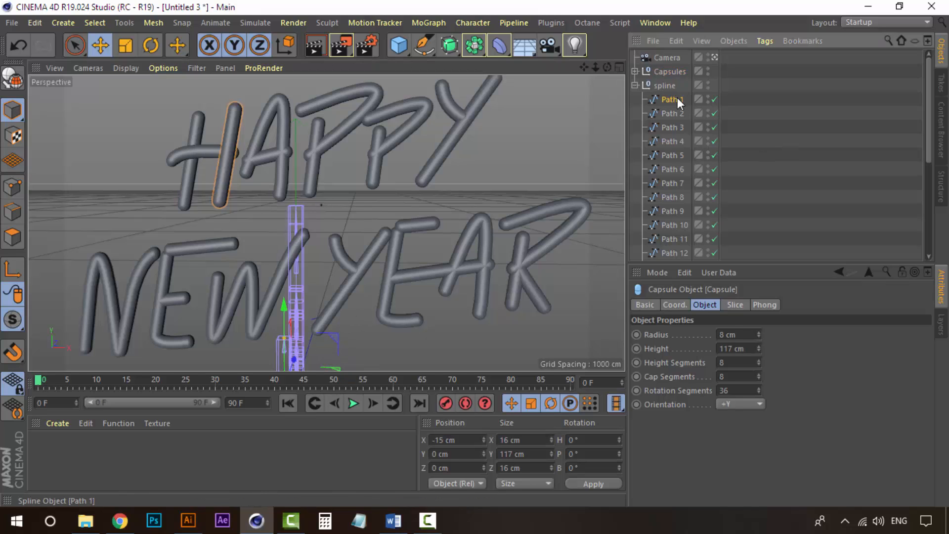
left_click(673, 113)
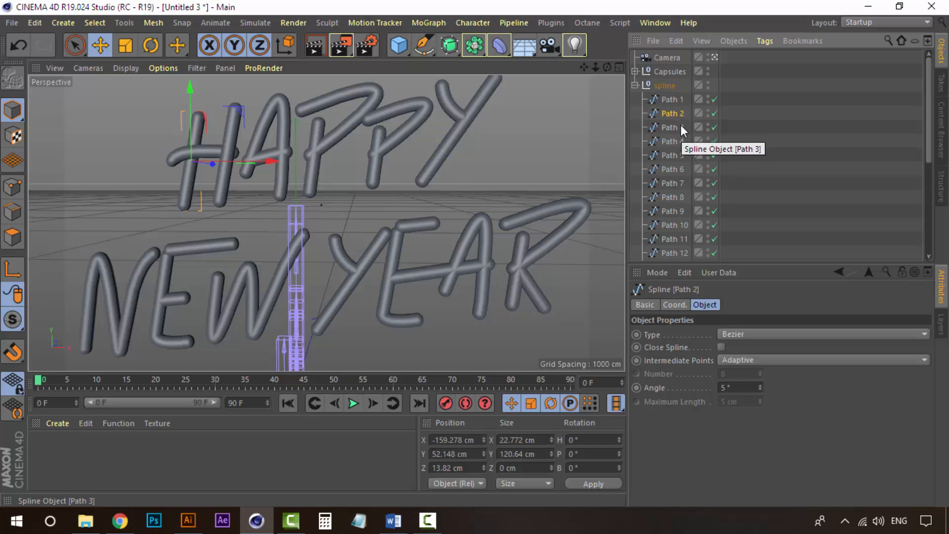
left_click(678, 99)
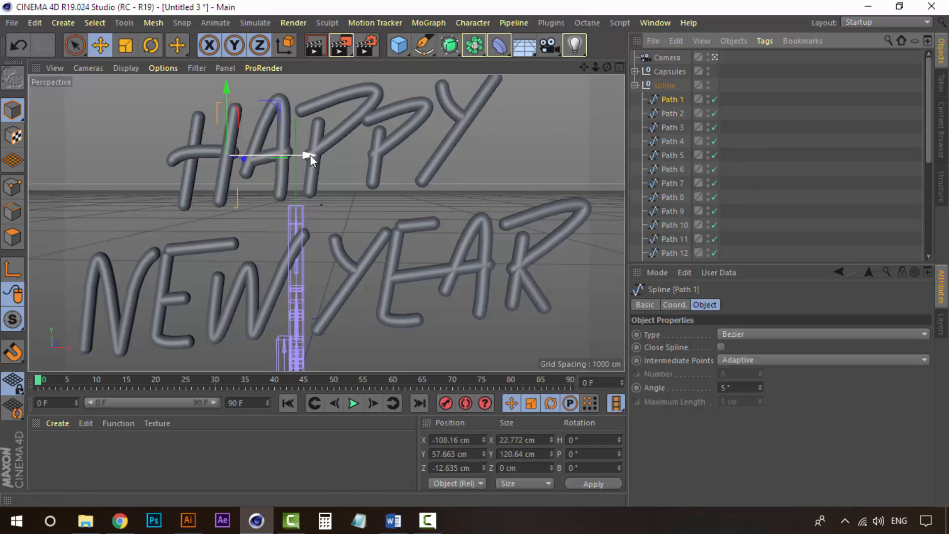
left_click_drag(310, 156, 305, 155)
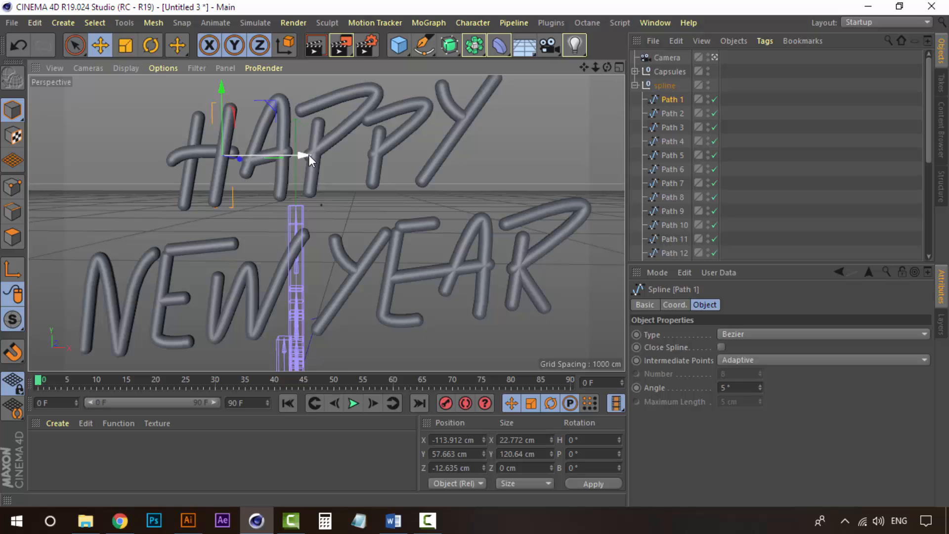
left_click(714, 58)
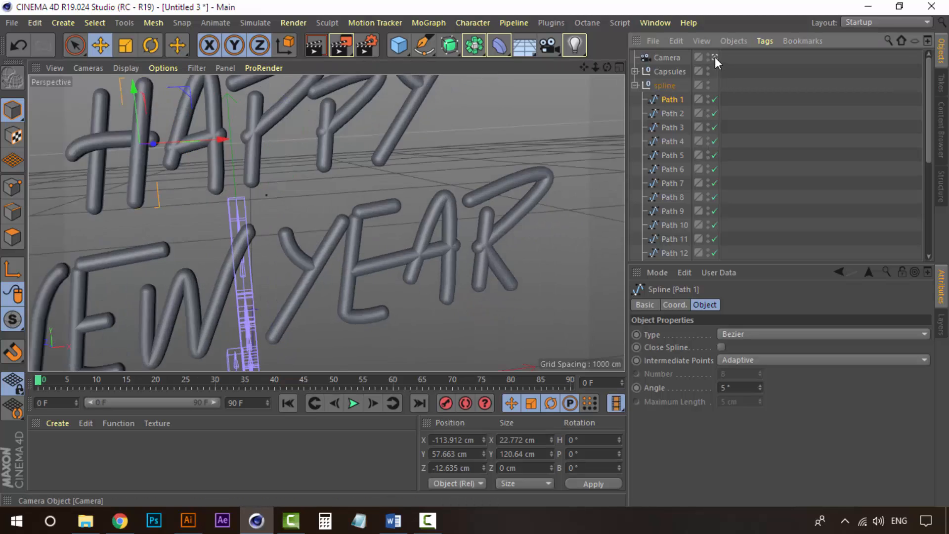
Stop looking through the camera and return to the free perspective view around the H and A of HAPPY.
left_click(715, 57)
left_click_drag(443, 142, 348, 126, "alt")
middle_click_drag(348, 126, 424, 244, "alt")
left_click(454, 191)
left_click_drag(315, 129, 352, 179, "alt")
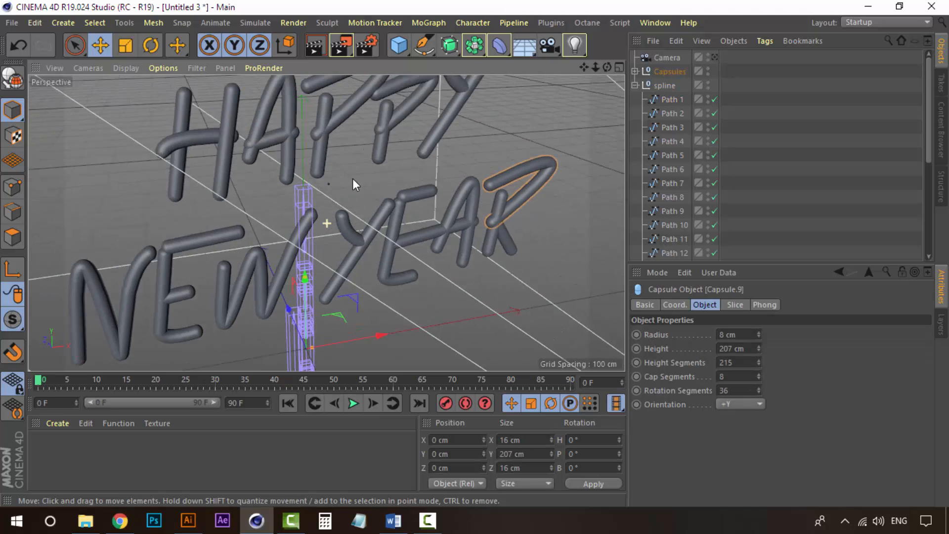
middle_click_drag(352, 179, 343, 223, "alt")
scroll(338, 227, "up", 5)
left_click_drag(338, 233, 327, 245, "alt")
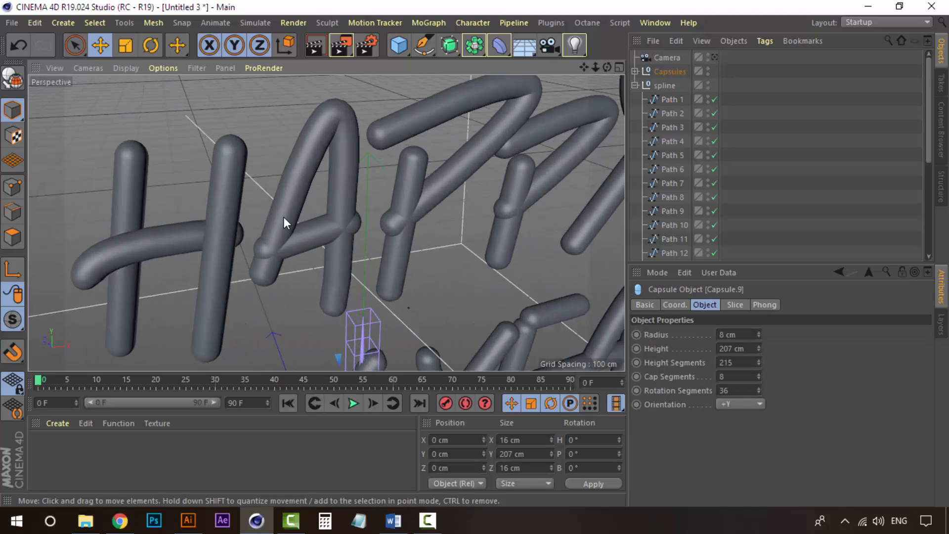
In point mode, push the lower-left end point of Path 4, the A's outline in HAPPY, back to about 25.6 cm along Z.
left_click(670, 127)
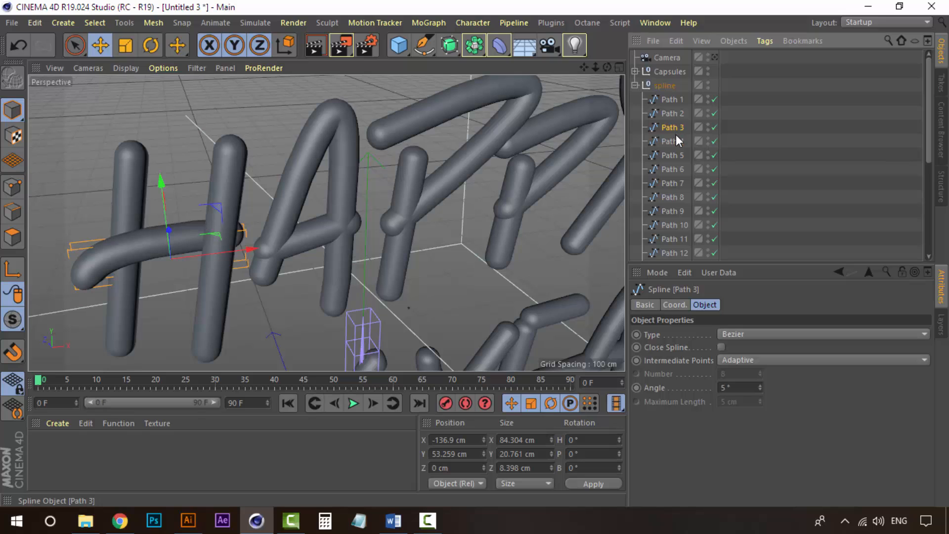
left_click(674, 141)
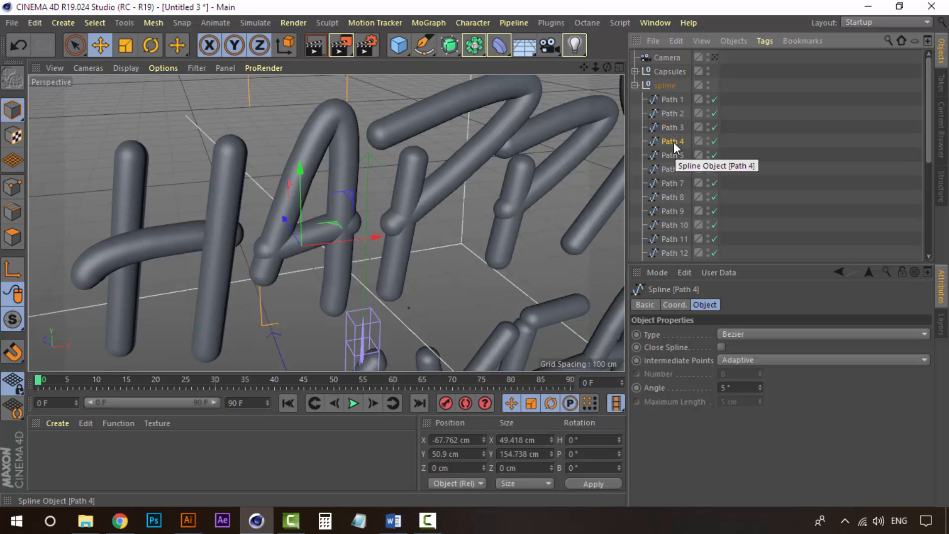
left_click(13, 186)
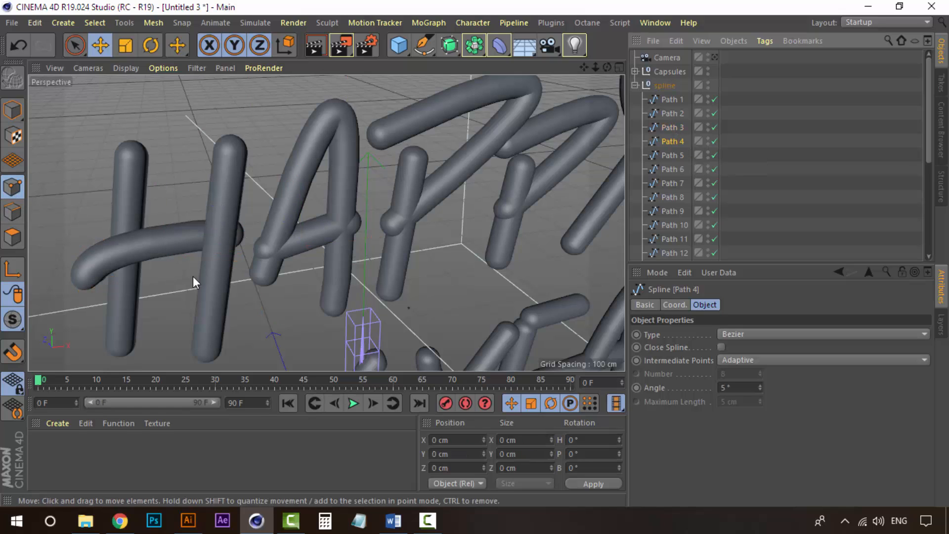
left_click(259, 281)
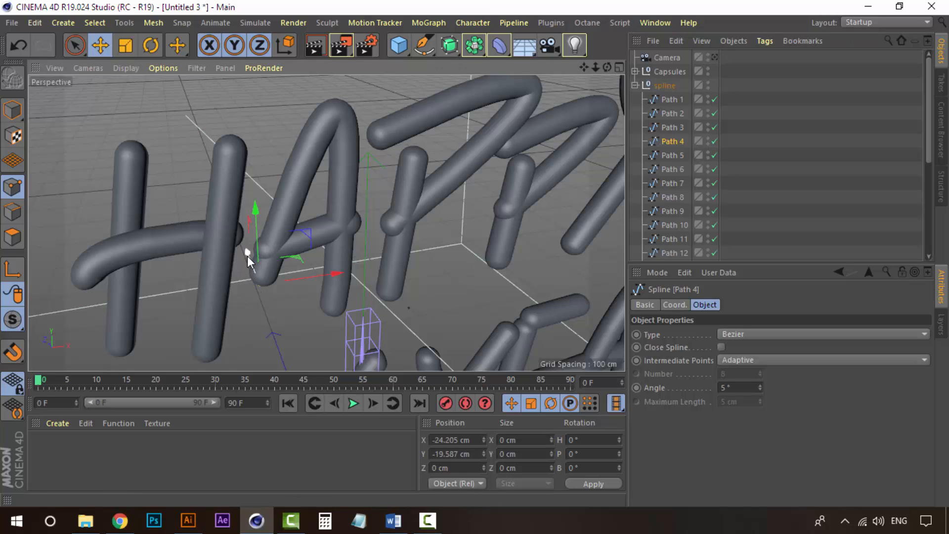
left_click_drag(247, 256, 242, 238)
left_click_drag(242, 238, 314, 293, "alt")
left_click(313, 293)
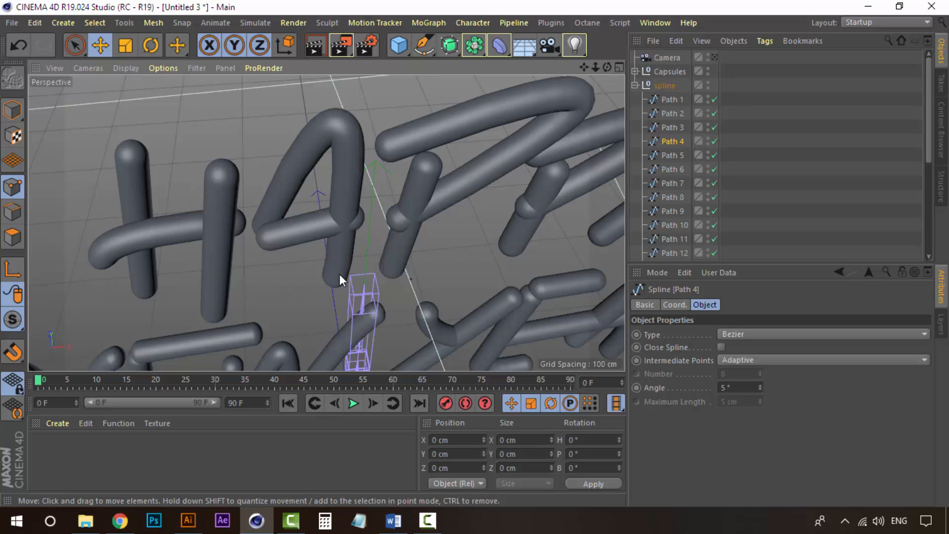
Pull the lower-right end point of Path 4 forward along Z and slightly readjust the depth of its lower-left end point.
left_click(328, 286)
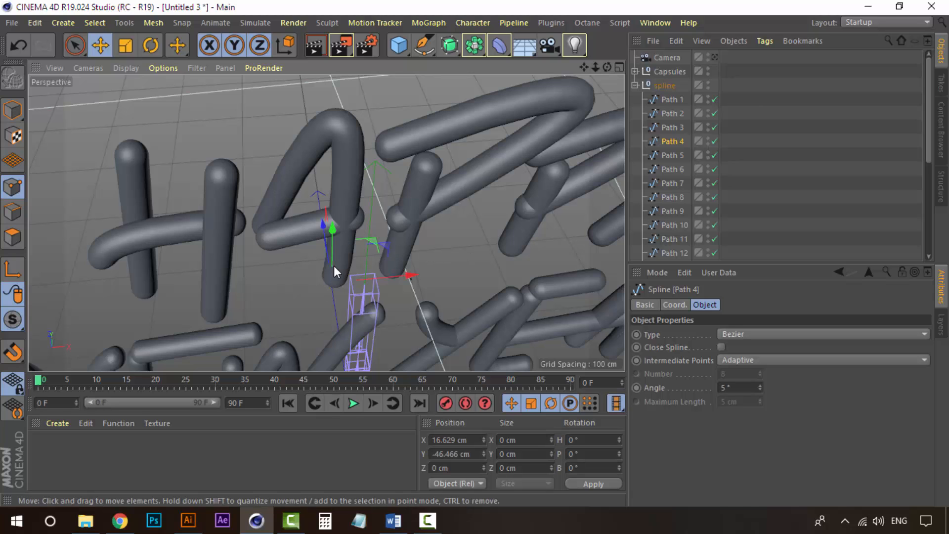
left_click_drag(349, 232, 354, 188, "alt")
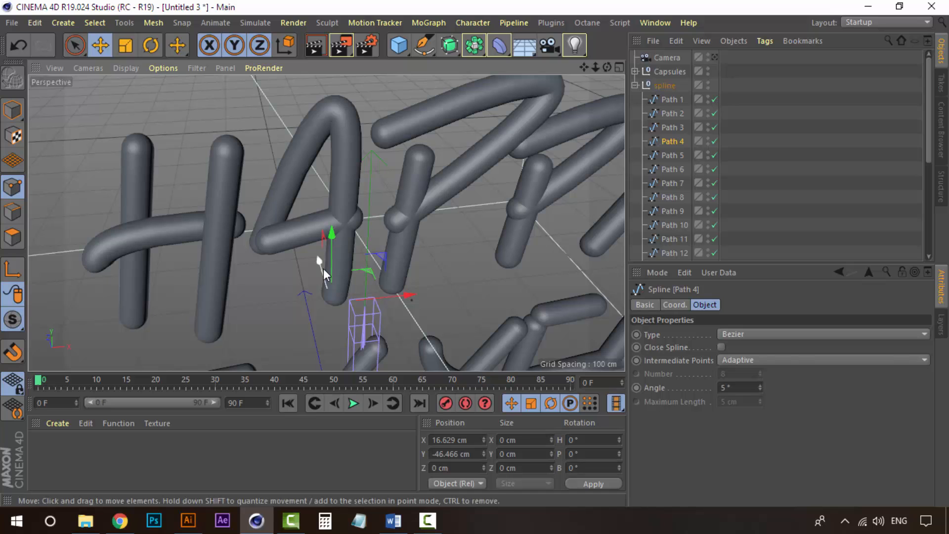
left_click_drag(322, 267, 300, 268)
left_click(312, 235)
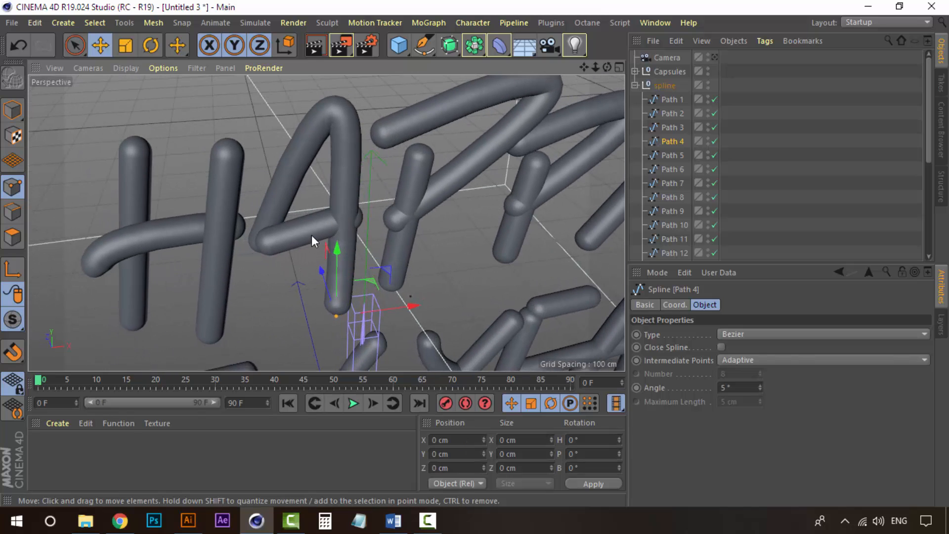
left_click(266, 245)
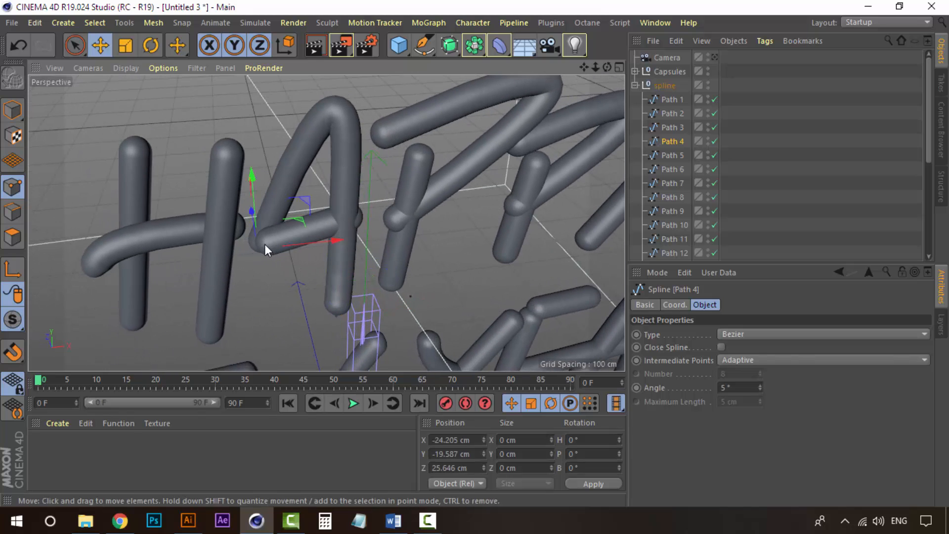
left_click_drag(265, 235, 251, 304, "alt")
left_click_drag(263, 158, 263, 162)
Push the right end point of Path 5, the A's crossbar in HAPPY, back to about 13.9 cm along Z and deselect it.
left_click(672, 155)
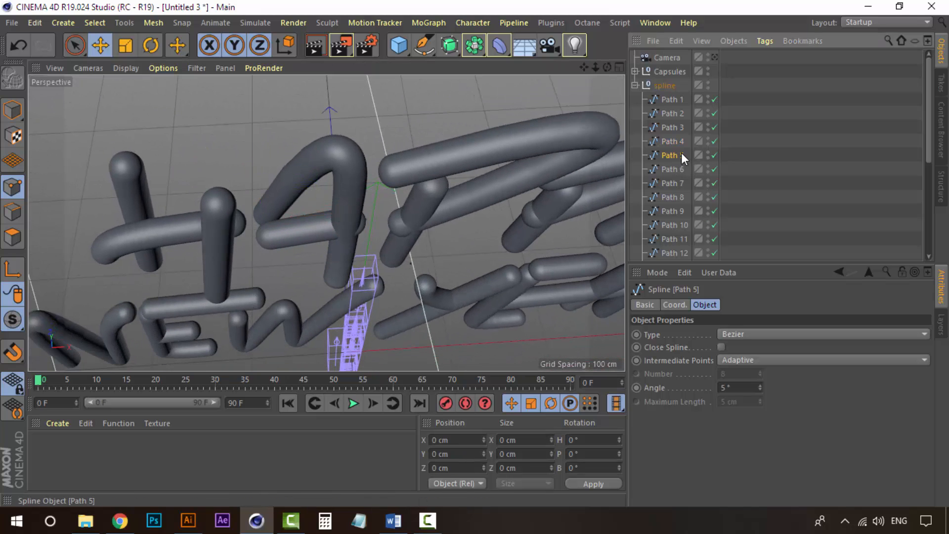
left_click(366, 222)
left_click_drag(354, 171, 354, 154)
left_click_drag(333, 248, 311, 111, "alt")
mouse_move(320, 182)
left_mouse_down("alt")
mouse_move(320, 149)
mouse_move(332, 192)
left_mouse_up("alt")
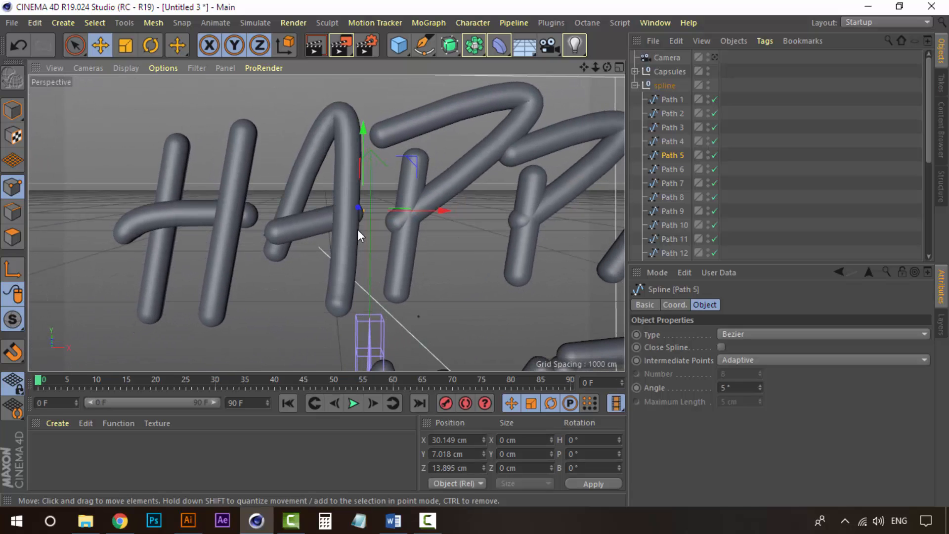
left_click_drag(357, 229, 258, 200, "alt")
left_click_drag(354, 196, 366, 236, "alt")
left_click(367, 241)
middle_click_drag(367, 242, 358, 254, "alt")
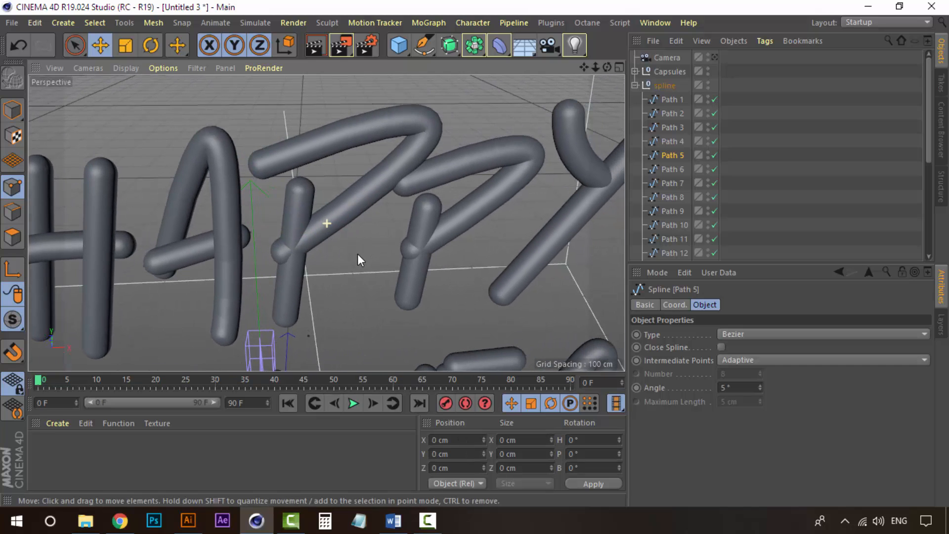
Pull the lower-right end point of Path 6, the A's outline in YEAR, forward to about -4.6 cm along Z.
left_click(664, 169)
left_click(670, 183)
left_click(672, 170)
key("o")
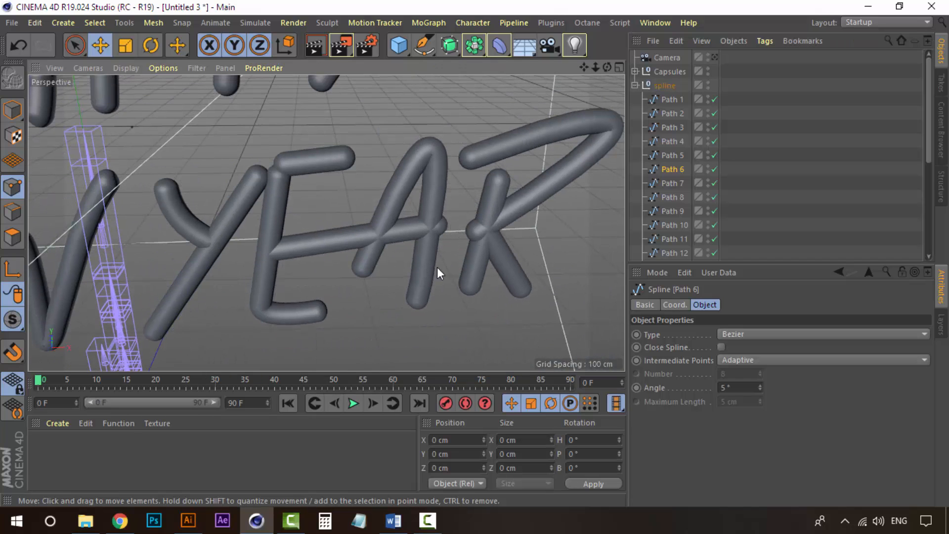
left_click(419, 306)
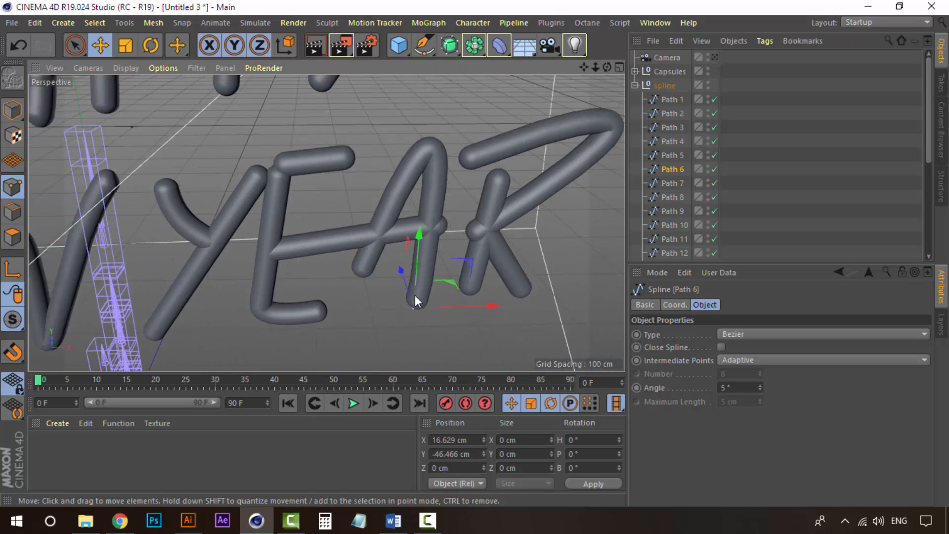
mouse_move(403, 271)
left_mouse_down()
mouse_move(414, 287)
mouse_move(408, 271)
left_mouse_up()
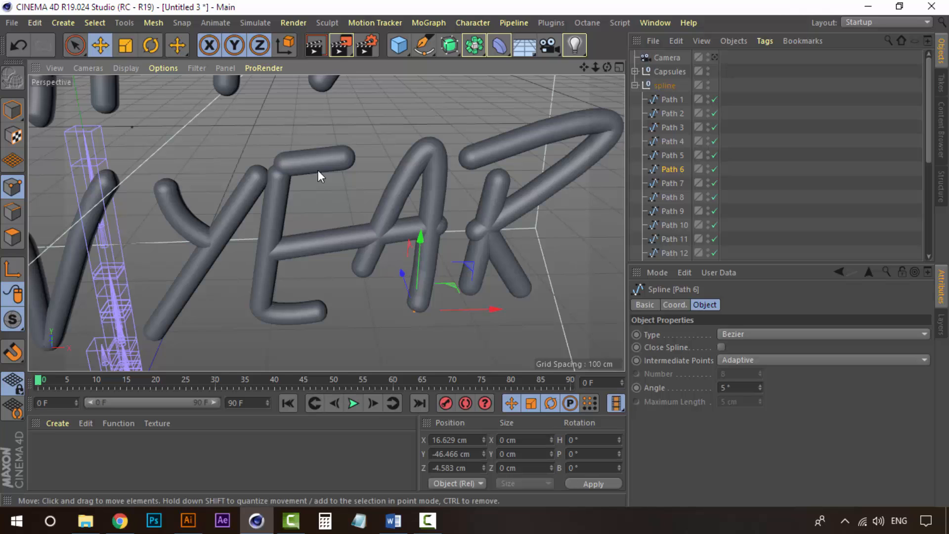
middle_click_drag(319, 171, 349, 236, "alt")
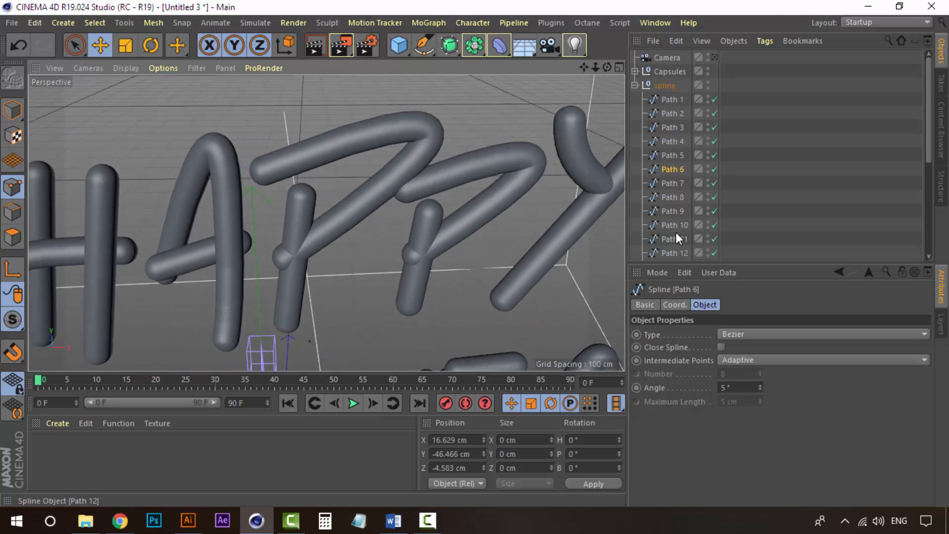
Push the upper end point of Path 8, the first P's bowl, back to about 11.8 cm along Z and pull its lower end to about -13.9 cm.
left_click(675, 186)
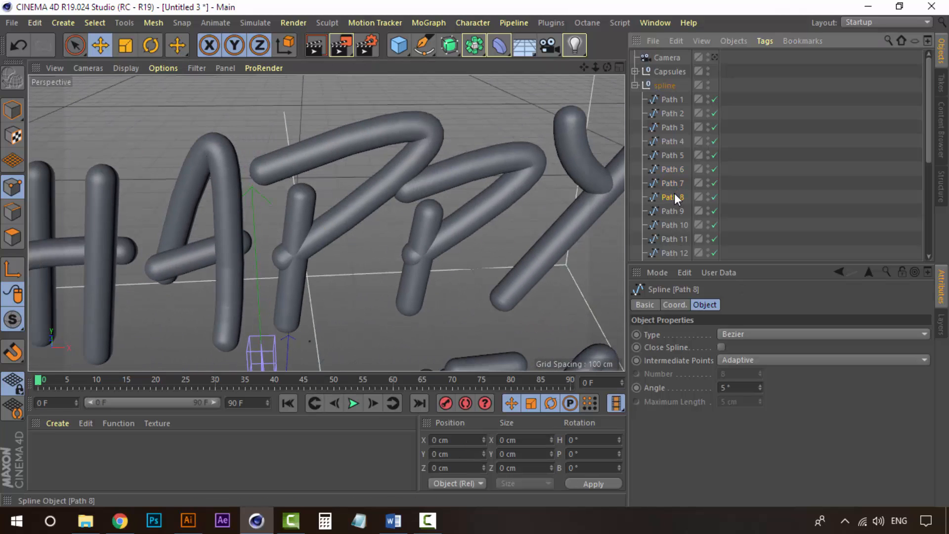
left_click(250, 176)
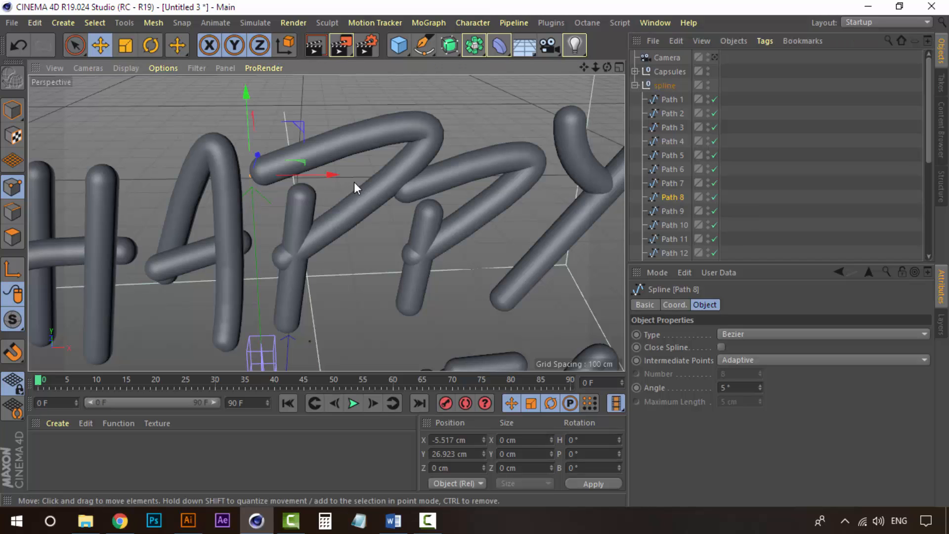
left_click_drag(354, 182, 330, 221, "alt")
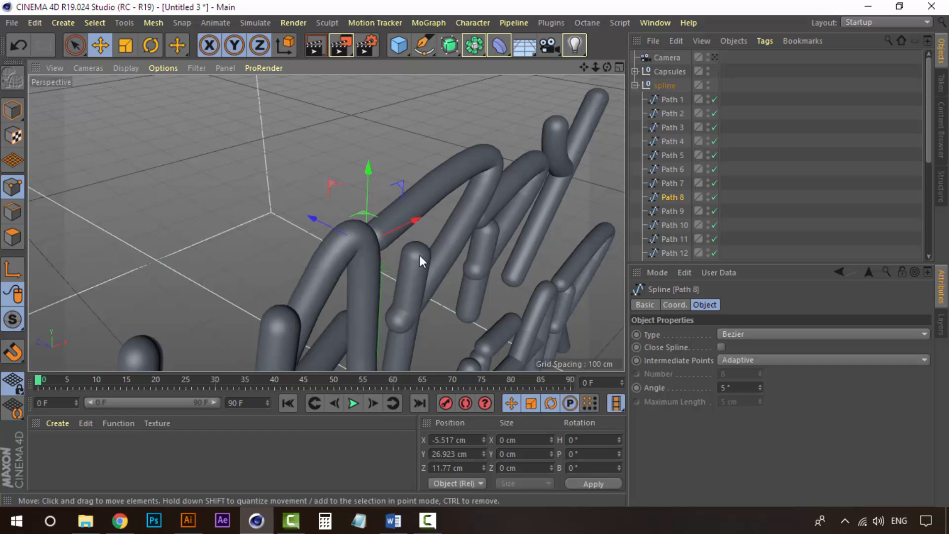
left_click(393, 327)
left_click_drag(365, 315, 386, 325)
left_click_drag(458, 269, 346, 194, "alt")
middle_click_drag(464, 238, 286, 157, "alt")
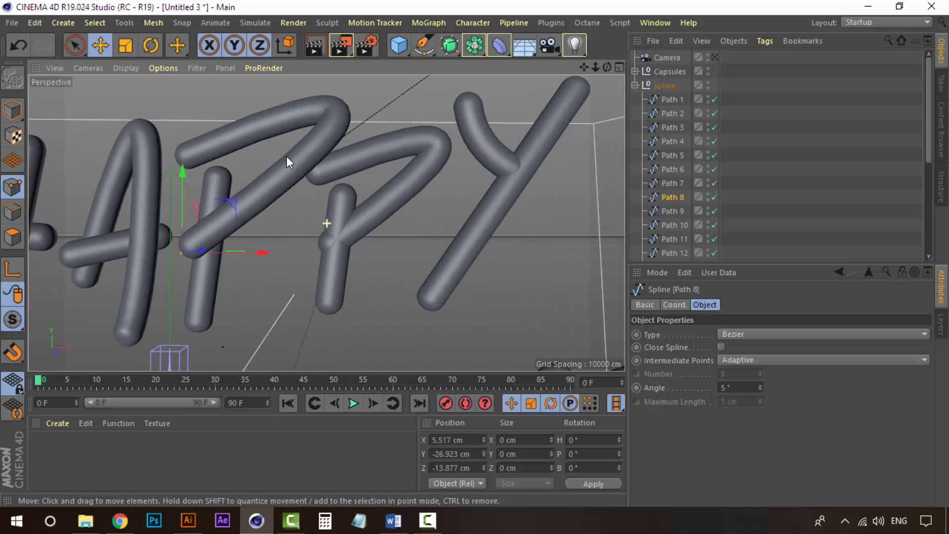
Push the upper end point of Path 12, the second P's bowl, back about 8 cm along Z and pull its lower end point forward.
left_click(682, 214)
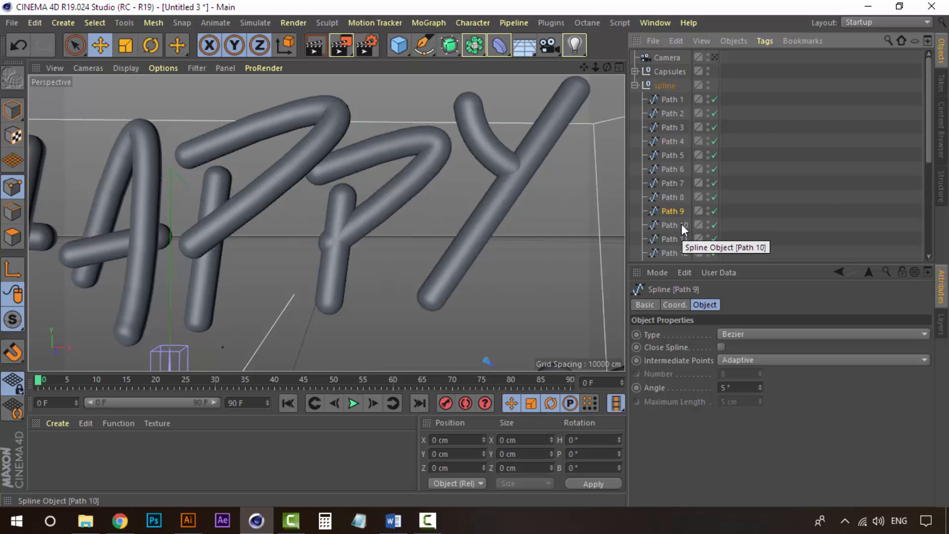
left_click(681, 241)
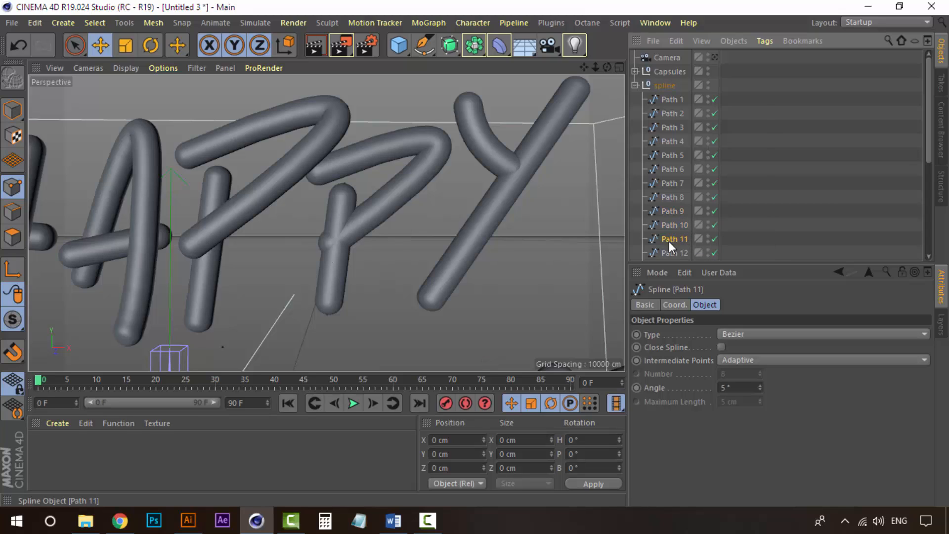
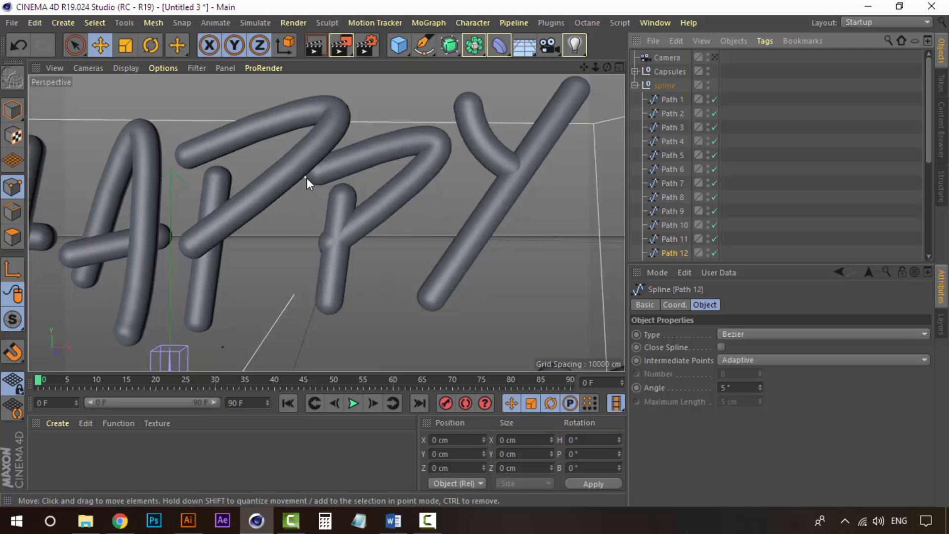
left_click_drag(308, 202, 401, 261, "alt")
left_click_drag(242, 207, 228, 206)
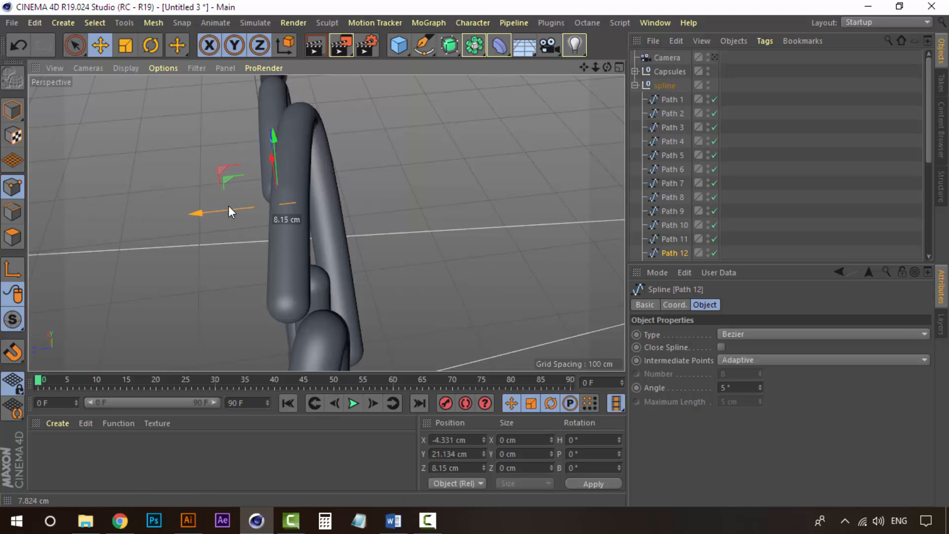
left_click_drag(304, 194, 344, 288, "alt")
left_click(349, 285)
left_click_drag(411, 221, 319, 194, "alt")
In model mode, move the whole of Path 14, the short stroke of HAPPY's Y, forward to about -16 cm along Z.
middle_click_drag(464, 192, 288, 171, "alt")
mouse_move(288, 171)
left_mouse_down("alt")
mouse_move(177, 174)
mouse_move(298, 168)
left_mouse_up("alt")
middle_click_drag(406, 176, 379, 228, "alt")
left_click(351, 215)
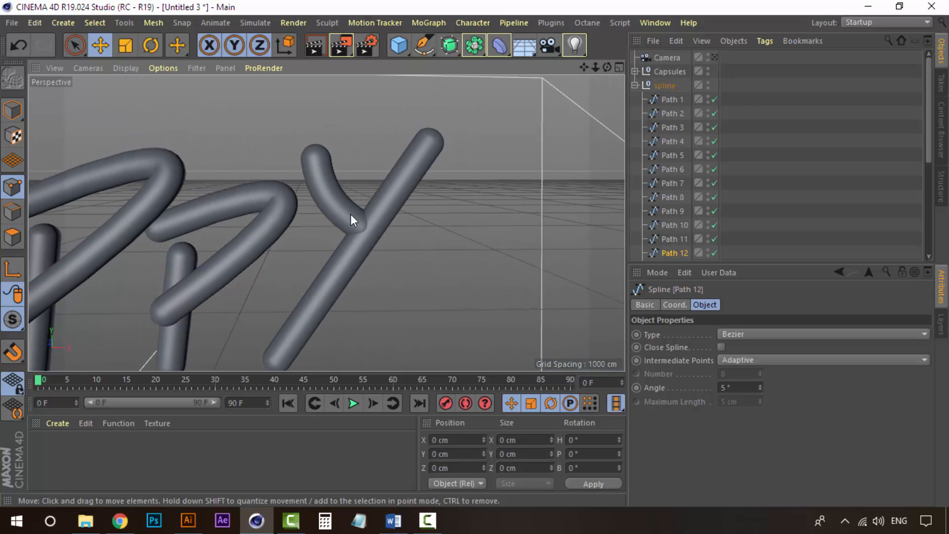
scroll(680, 243, "down", 3)
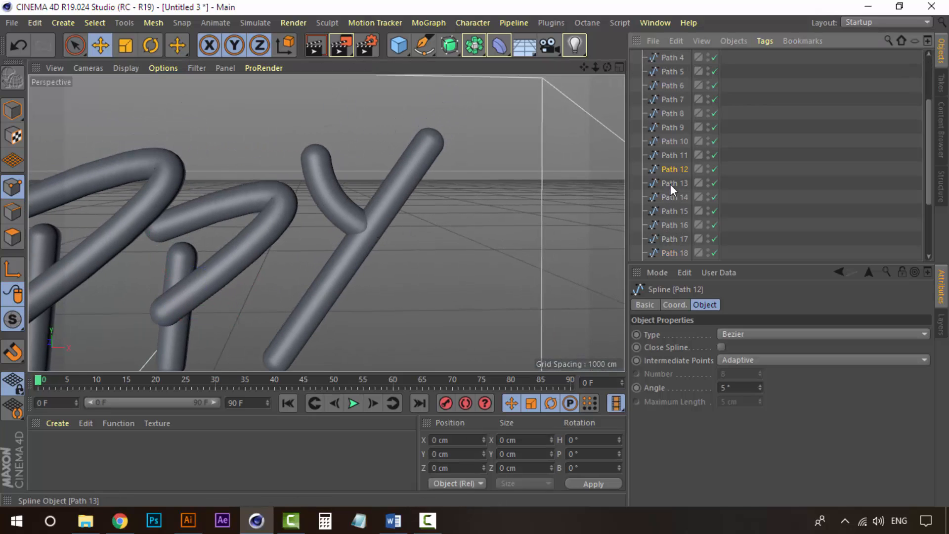
left_click(675, 197)
left_click(12, 109)
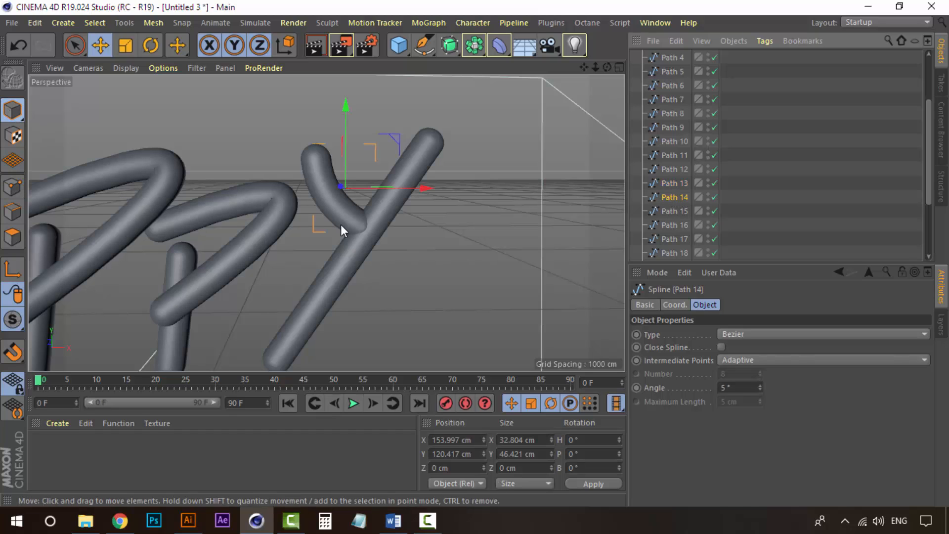
left_click_drag(339, 188, 344, 194)
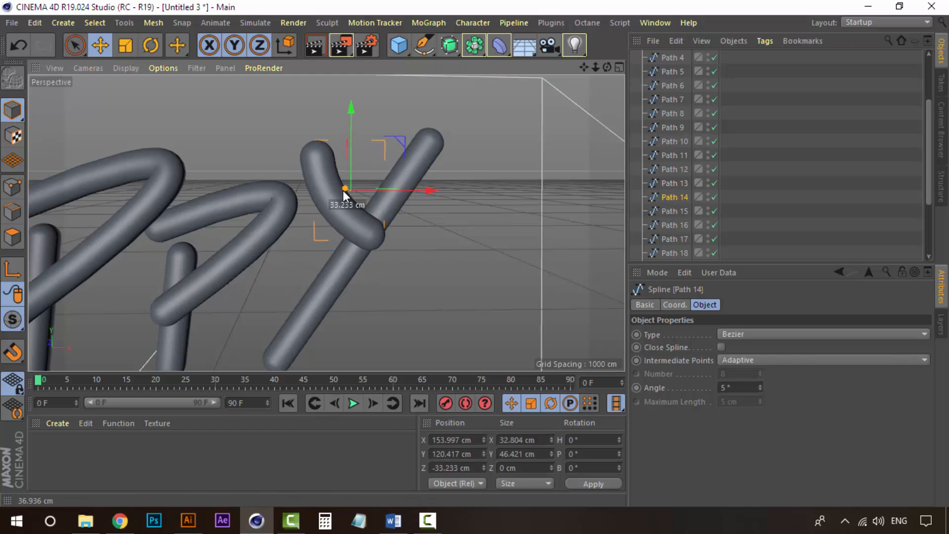
left_click_drag(411, 205, 224, 215, "alt")
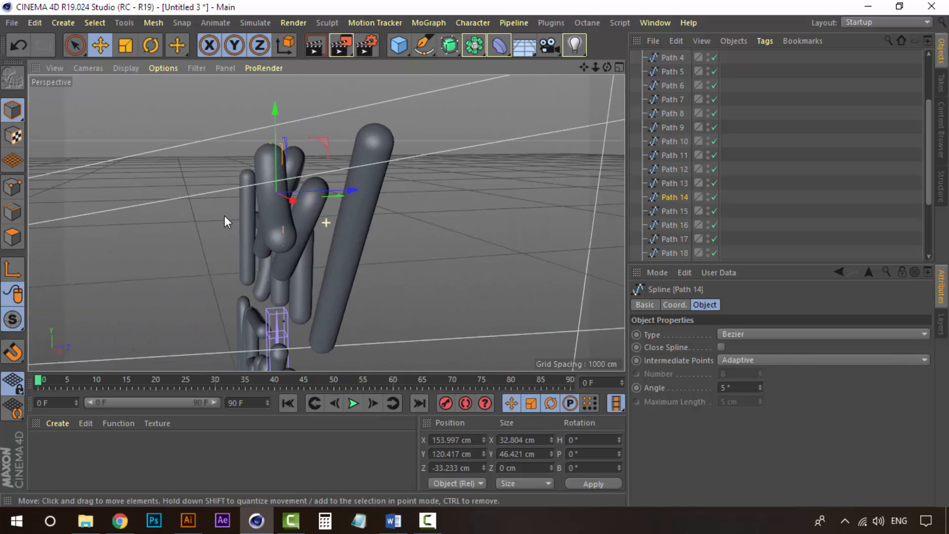
left_click_drag(338, 190, 371, 186)
Examine the depth offsets across both words from the front, and the letters of NEW up close from an angle.
left_click_drag(279, 198, 450, 200, "alt")
scroll(371, 240, "down", 6)
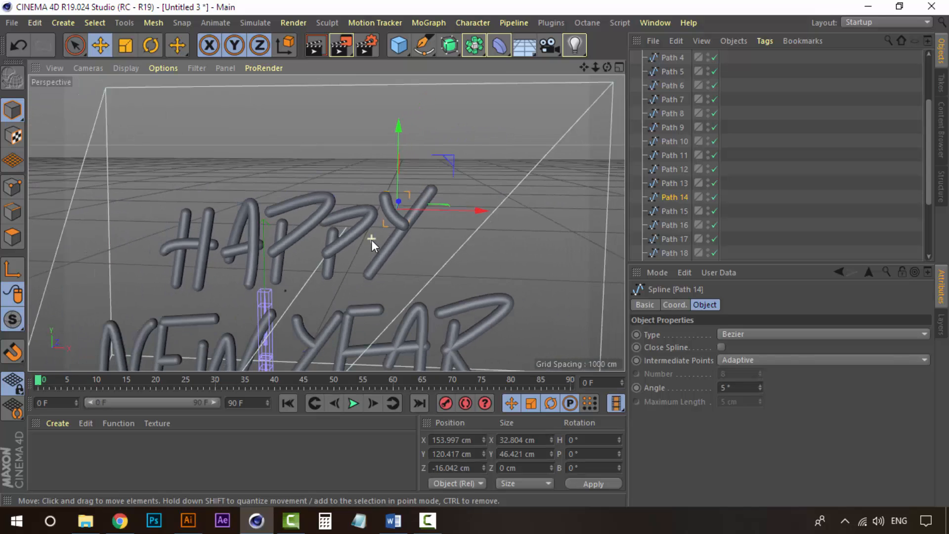
middle_click_drag(372, 239, 420, 143, "alt")
left_click_drag(301, 215, 288, 222, "alt")
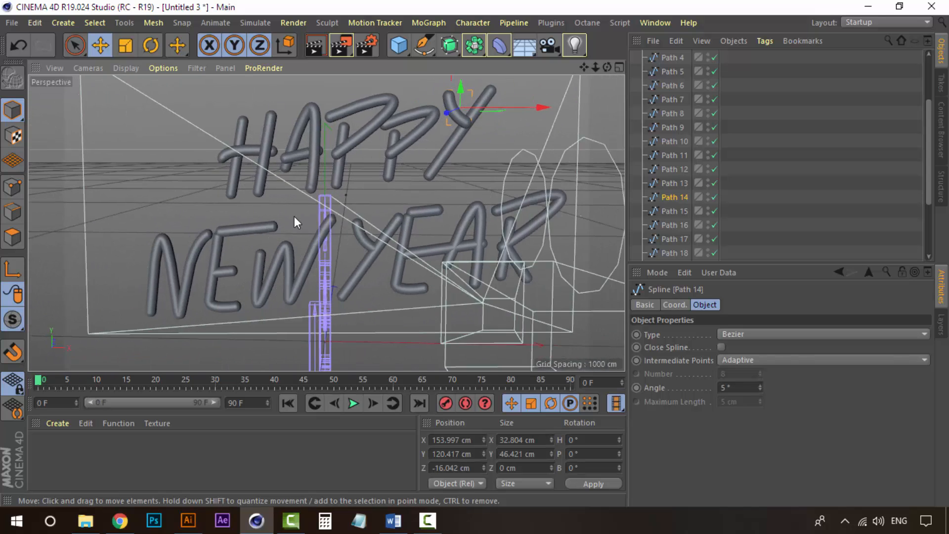
middle_click_drag(294, 216, 330, 155, "alt")
scroll(206, 226, "up", 10)
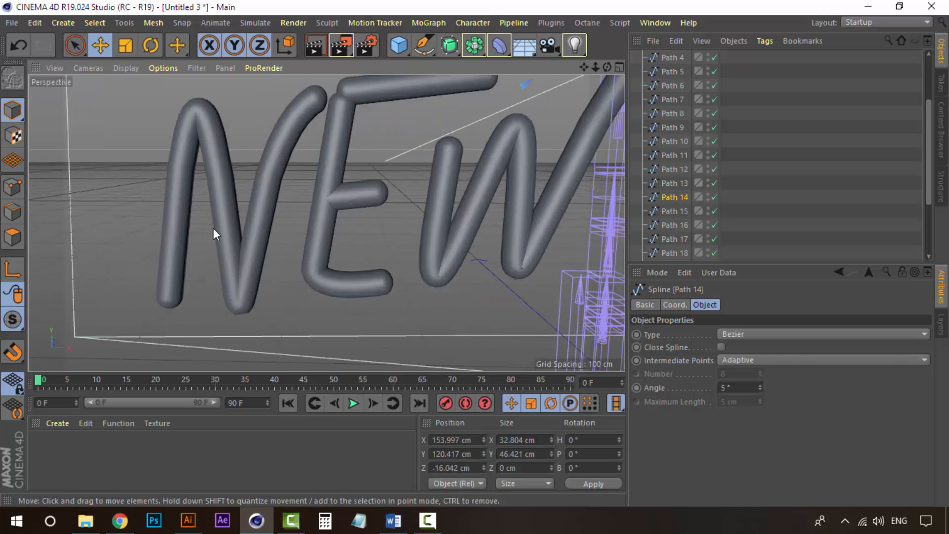
left_click_drag(208, 228, 341, 257, "alt")
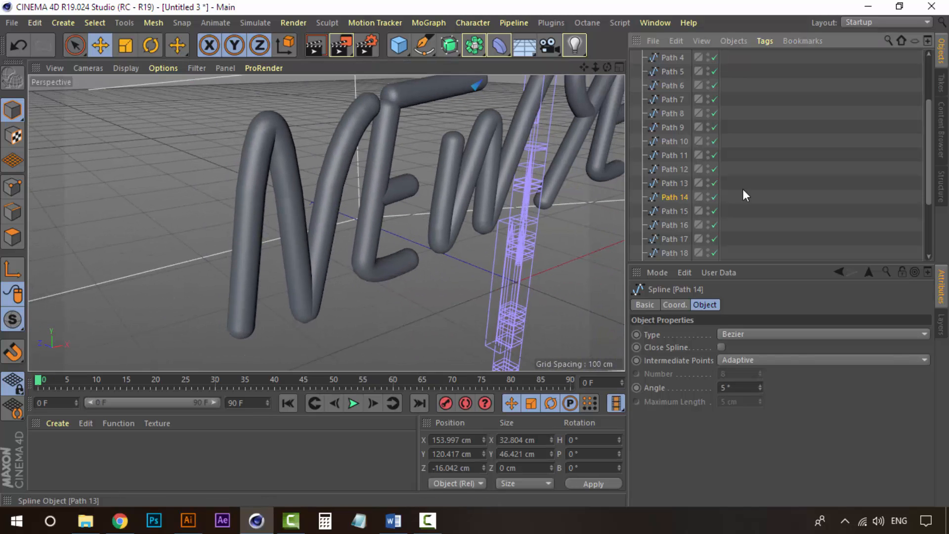
In point mode, pull the upper end point of Path 17, the N of NEW, forward to about -22.3 cm along Z.
left_click(675, 210)
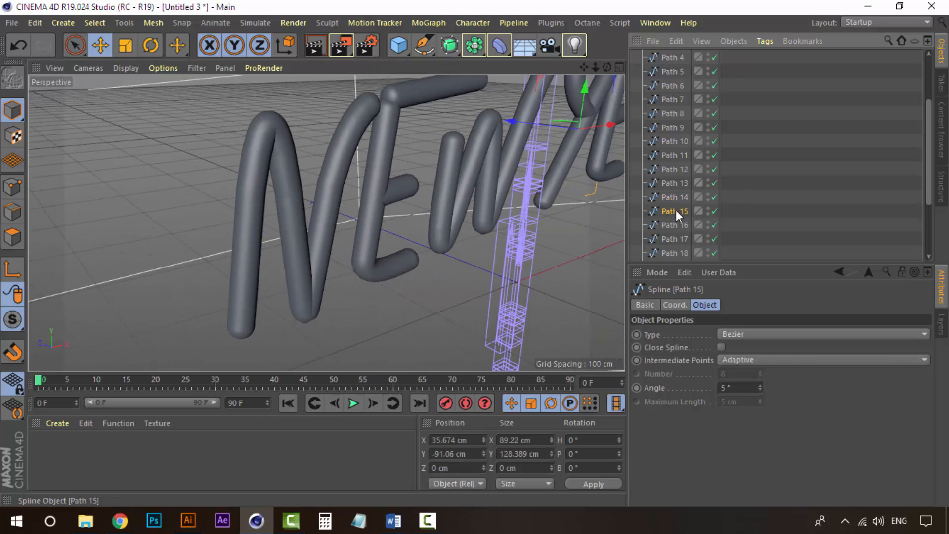
left_click(680, 239)
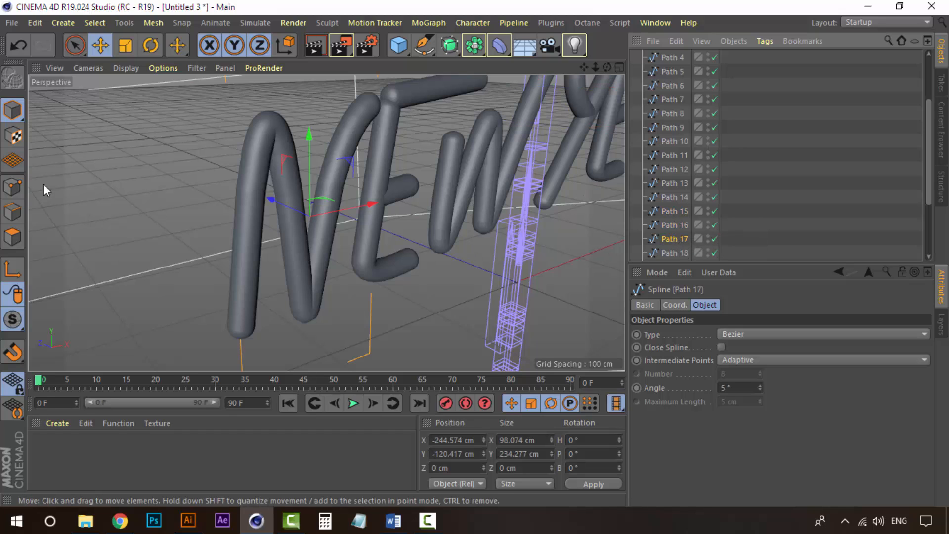
left_click(12, 187)
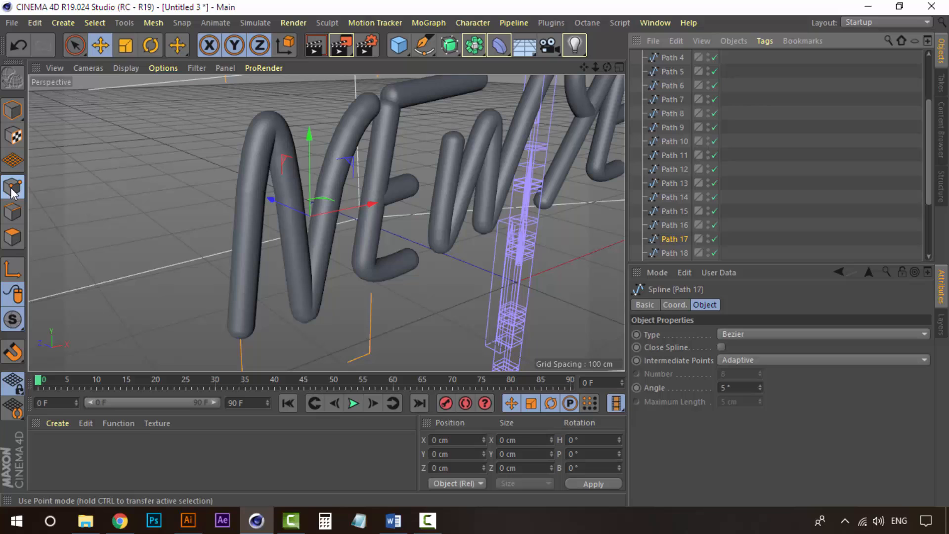
left_click(241, 336)
left_click_drag(241, 337, 193, 323, "alt")
left_click(298, 317)
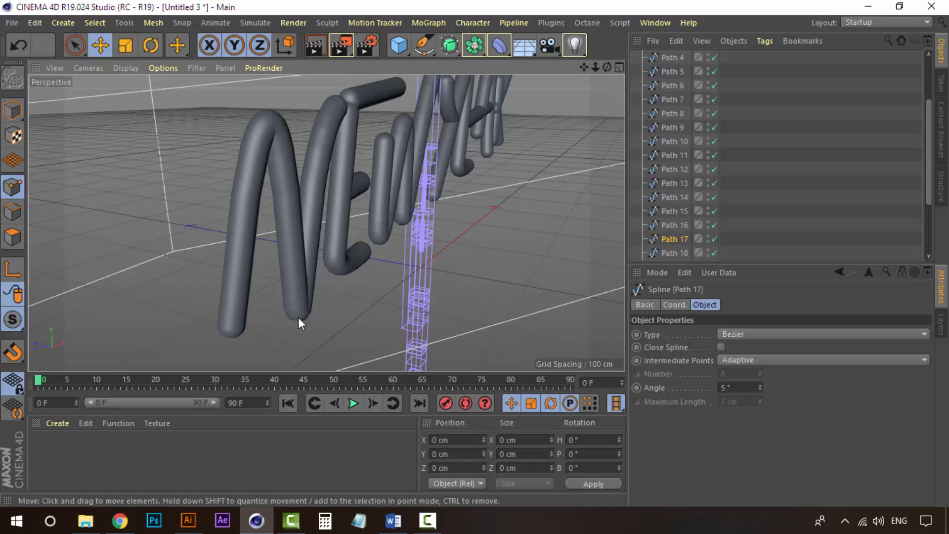
left_click_drag(307, 313, 240, 310, "alt")
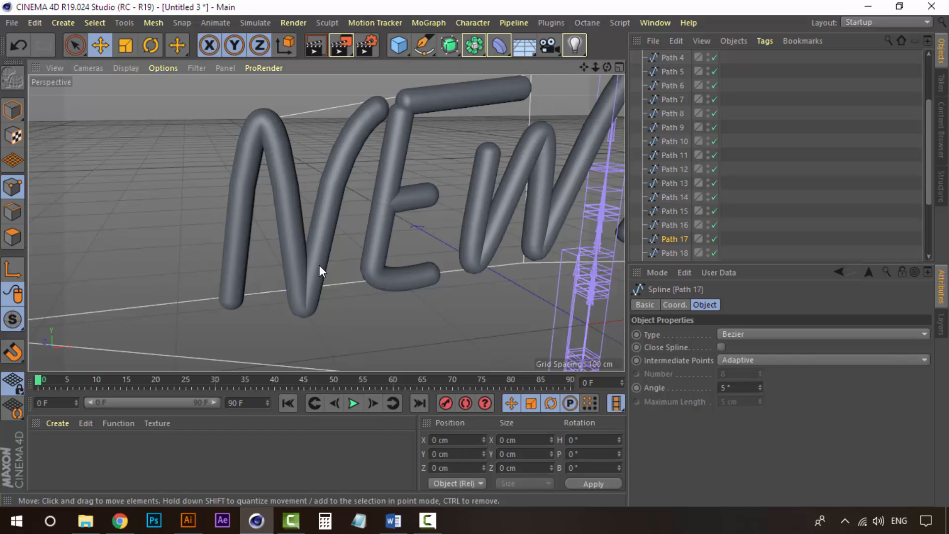
left_click(381, 105)
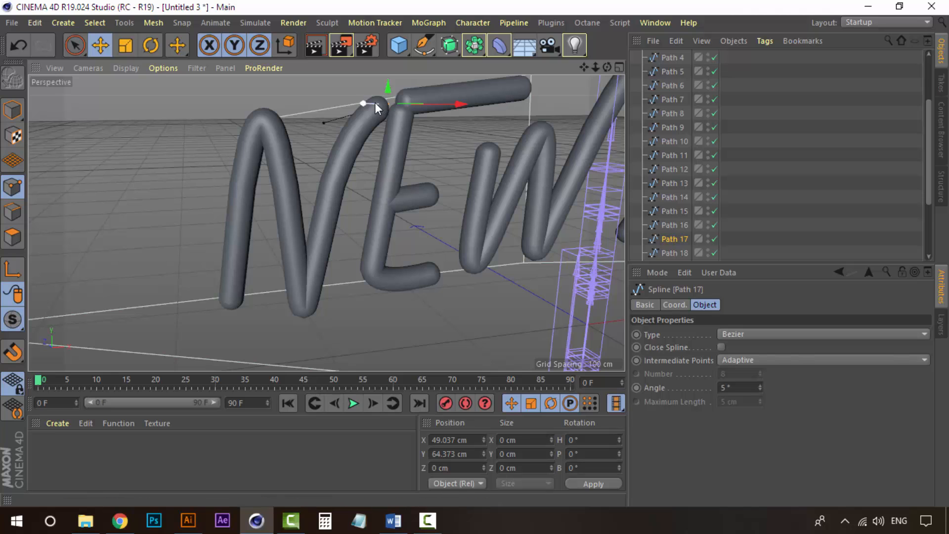
left_click_drag(410, 107, 429, 209, "alt")
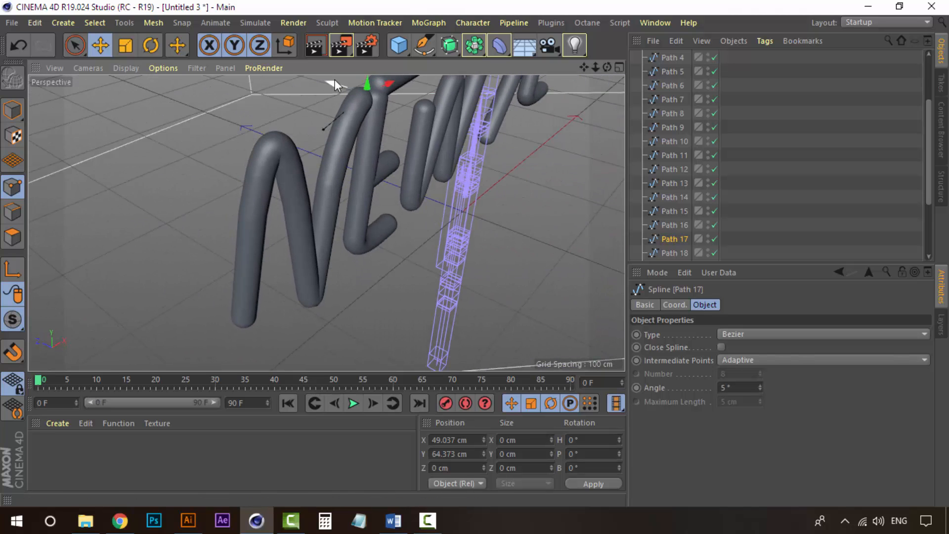
left_click_drag(334, 80, 364, 90)
Push the point on the N's diagonal back slightly along Z, and set its upper end point to about -17.3 cm.
left_click(299, 218)
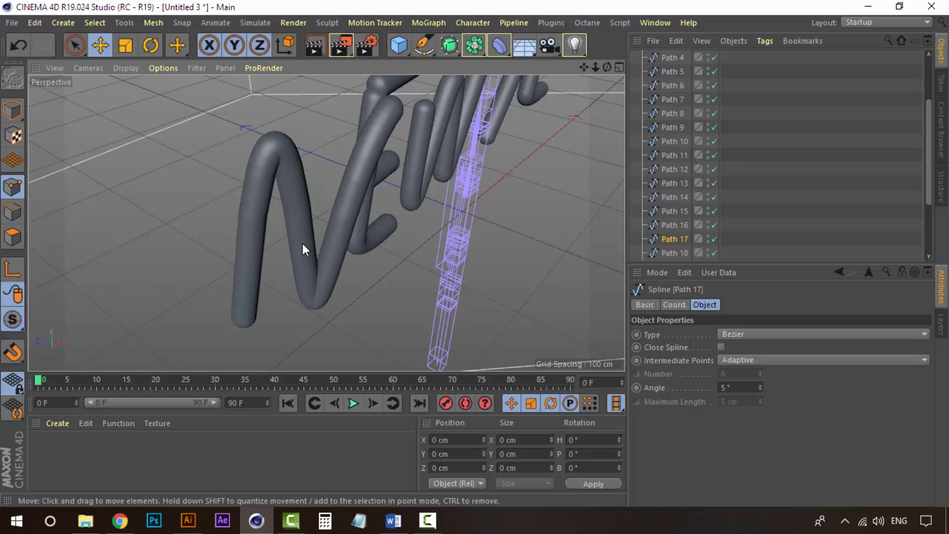
left_click(301, 237)
left_click_drag(301, 236, 276, 233)
left_click(398, 99)
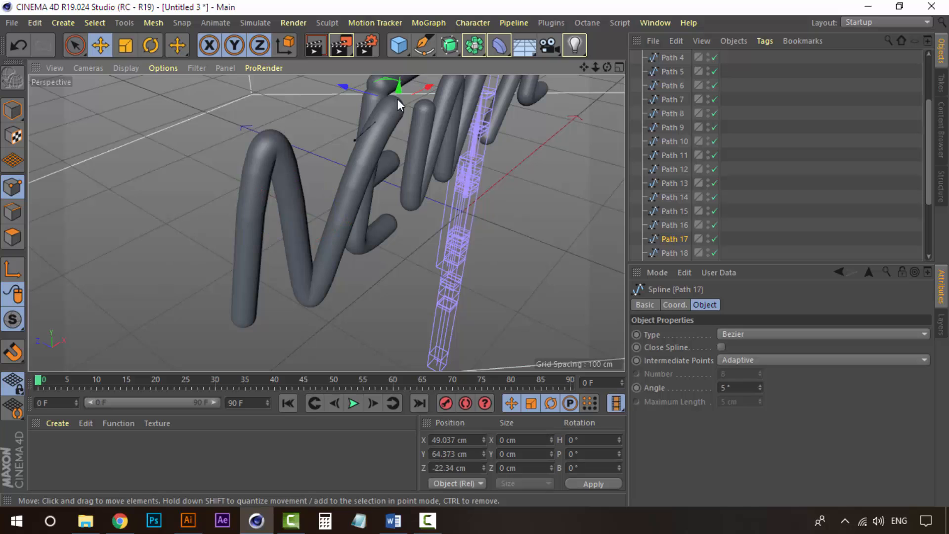
left_click_drag(372, 93, 360, 91)
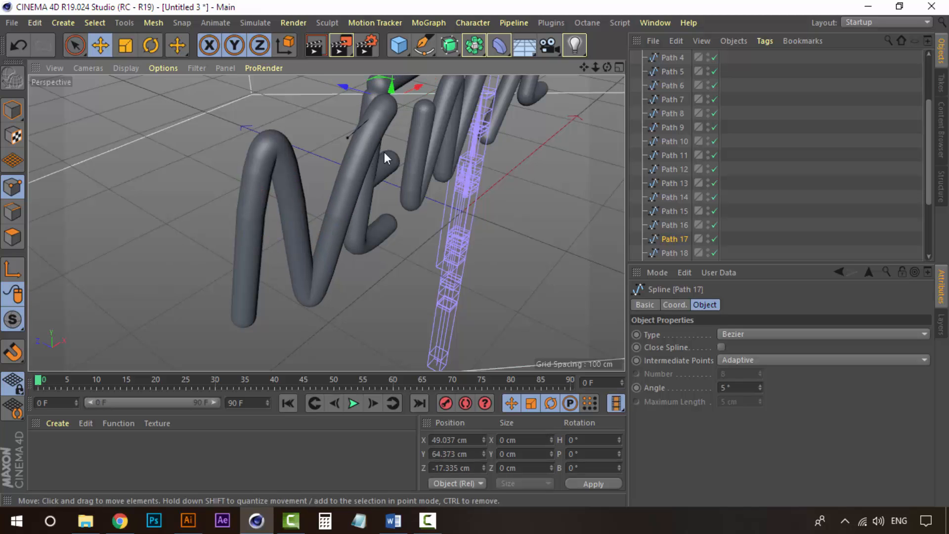
In model mode, move the whole of Path 20, the upper bar of NEW's E, forward to about -16 cm along Z.
left_click_drag(378, 179, 317, 166, "alt")
middle_click_drag(358, 212, 319, 167, "alt")
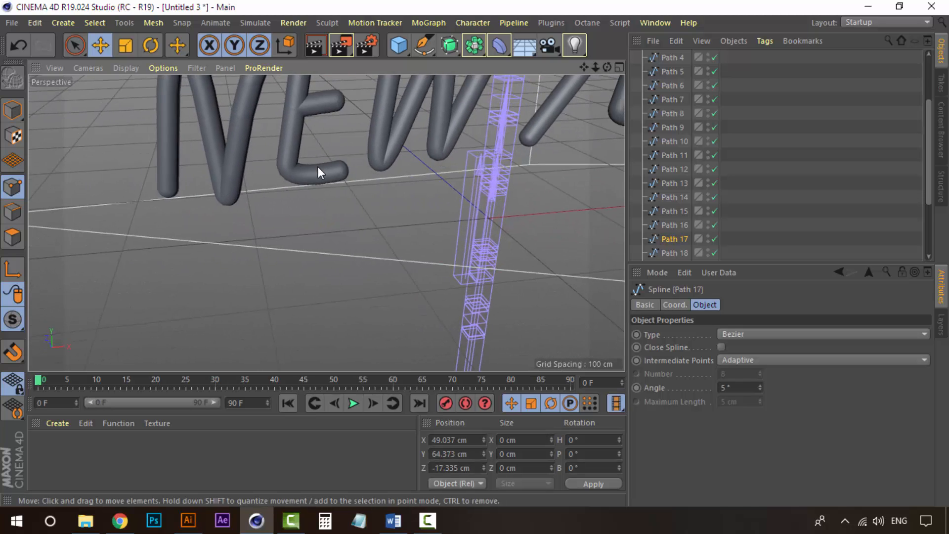
left_click_drag(317, 168, 310, 165, "alt")
middle_click_drag(309, 165, 306, 264, "alt")
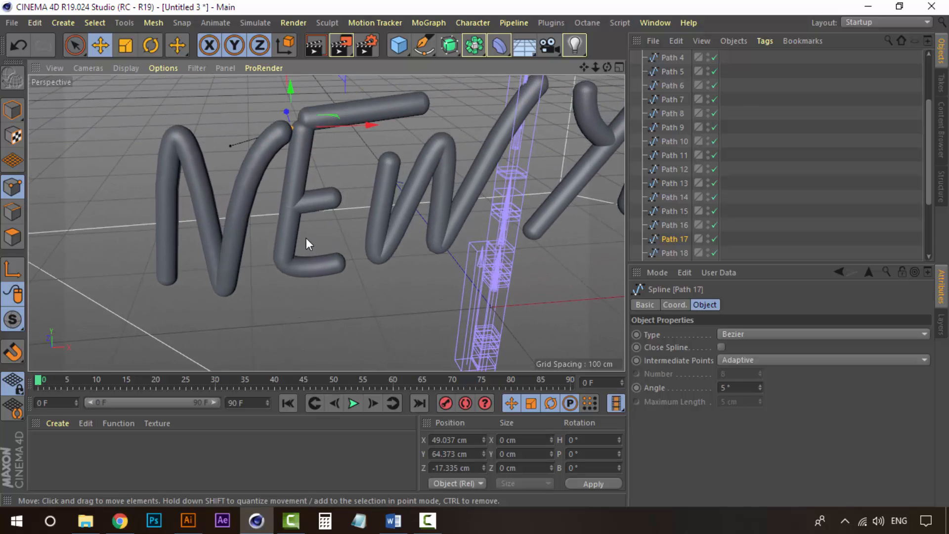
left_click_drag(305, 237, 357, 191, "alt")
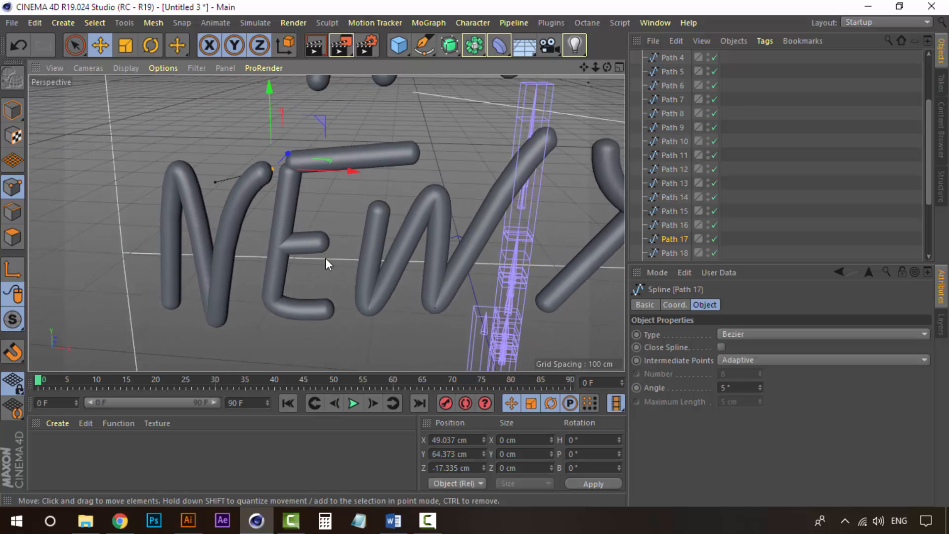
scroll(326, 258, "up", 3)
left_click(349, 236)
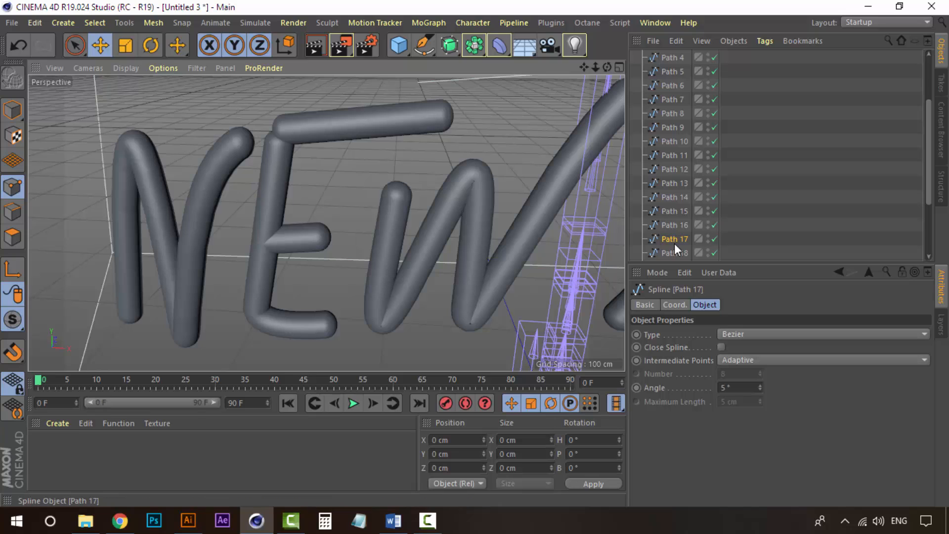
scroll(674, 243, "down", 3)
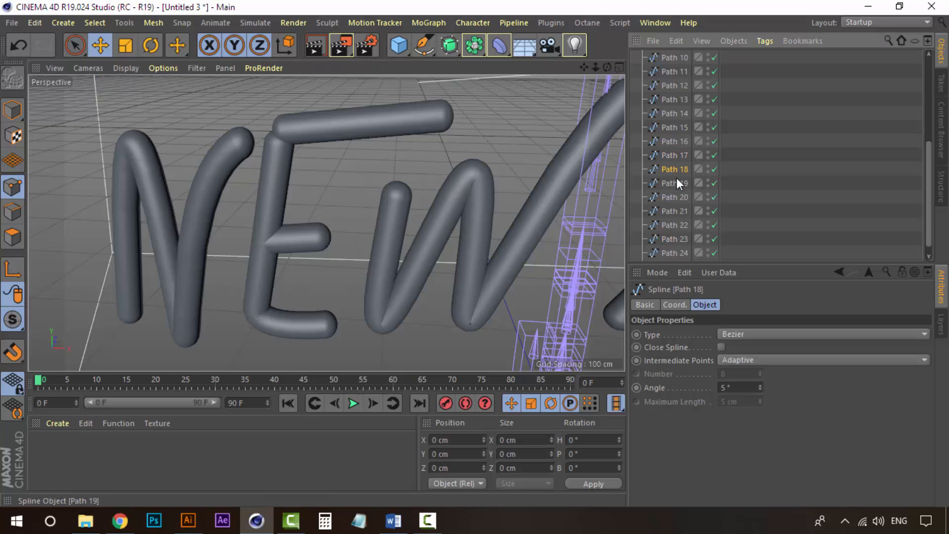
left_click(677, 196)
left_click(452, 113)
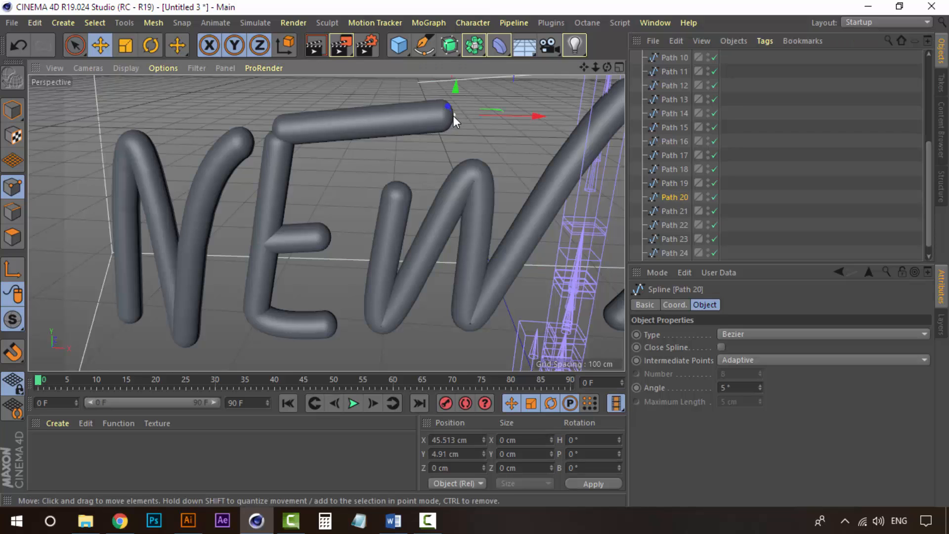
left_click(13, 110)
left_click_drag(319, 147, 411, 178, "alt")
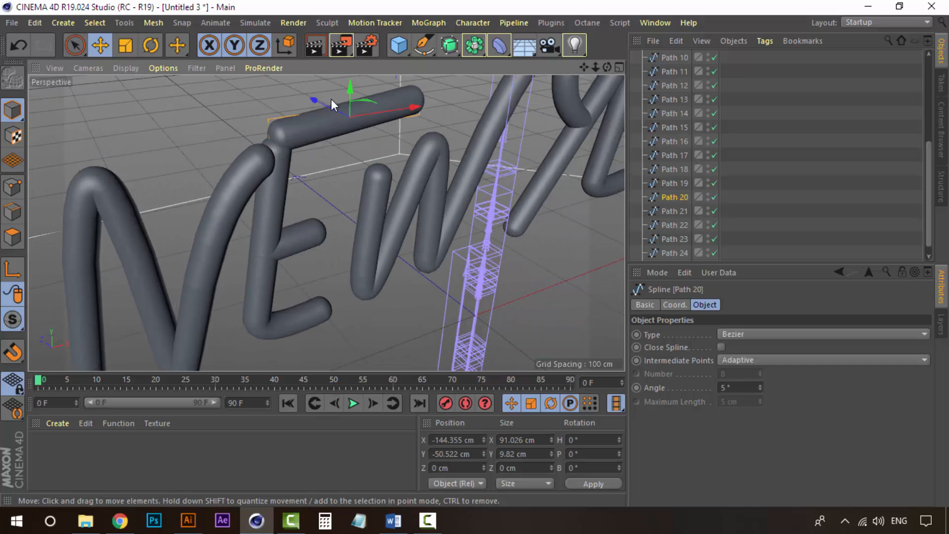
mouse_move(323, 103)
left_mouse_down()
mouse_move(333, 114)
mouse_move(275, 116)
mouse_move(318, 226)
left_mouse_up()
Move the whole of Path 19, the middle bar of NEW's E, forward along Z in front of the upright stroke.
left_click(324, 250)
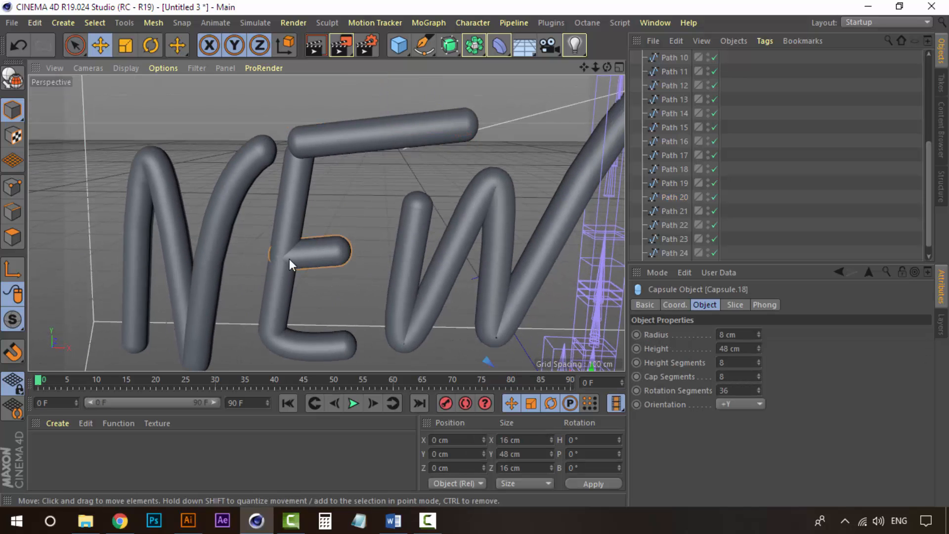
left_click_drag(289, 259, 356, 309, "alt")
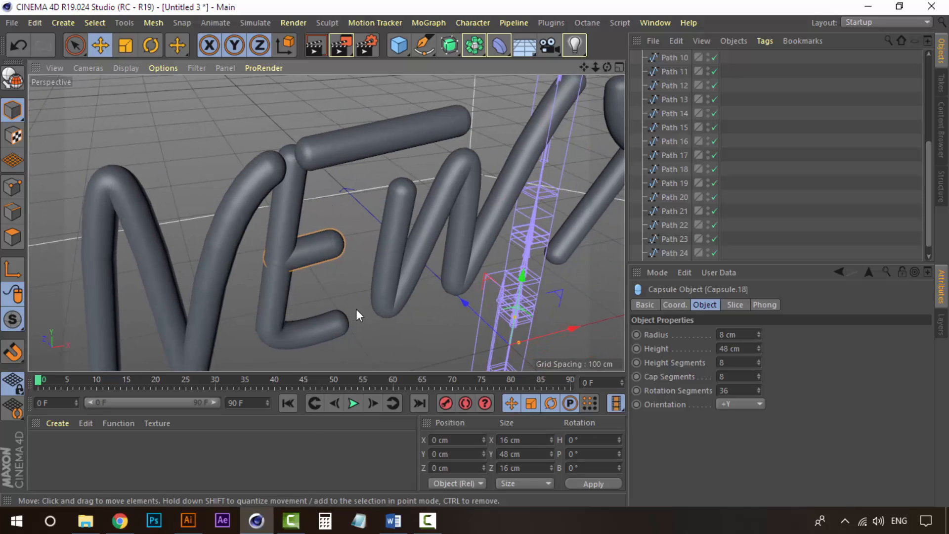
left_click(674, 239)
left_click(681, 222)
left_click(679, 208)
left_click(678, 194)
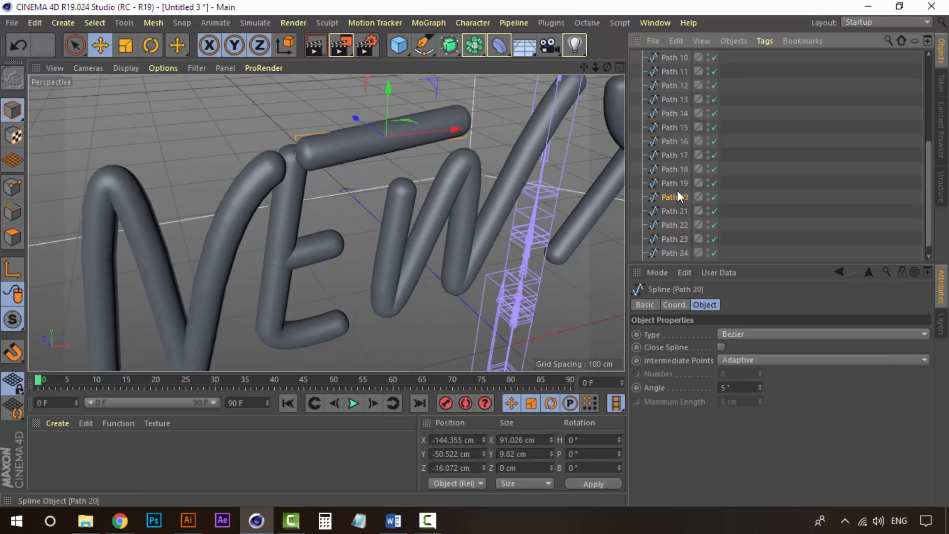
left_click(683, 210)
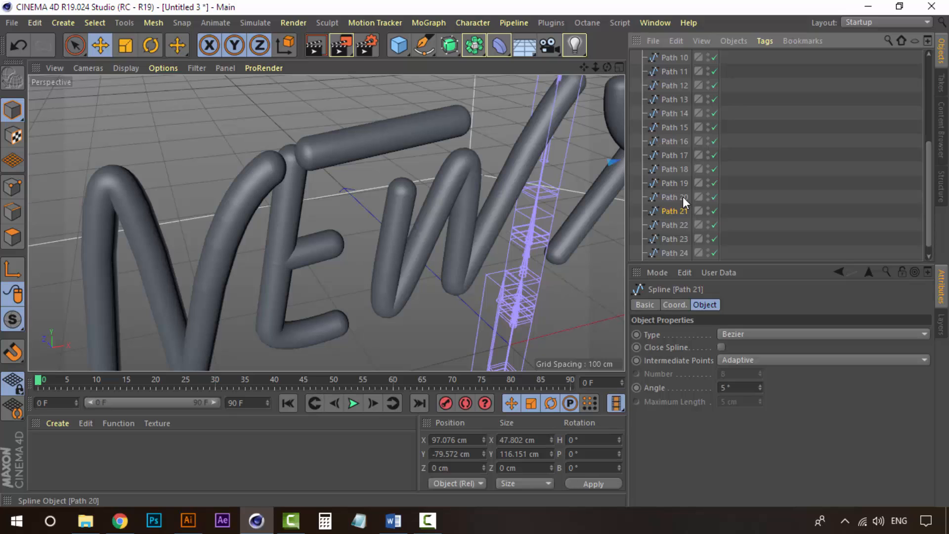
left_click(683, 196)
left_click(681, 184)
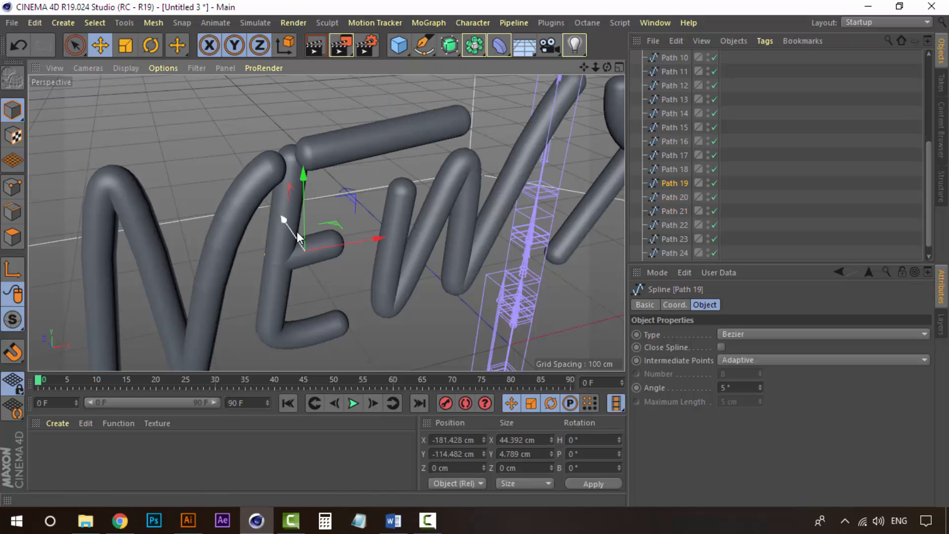
left_click_drag(296, 231, 342, 189)
In point mode, push the upper end point of the first stroke of Path 24, the W, back to about 3.1 cm along Z.
left_click(681, 196)
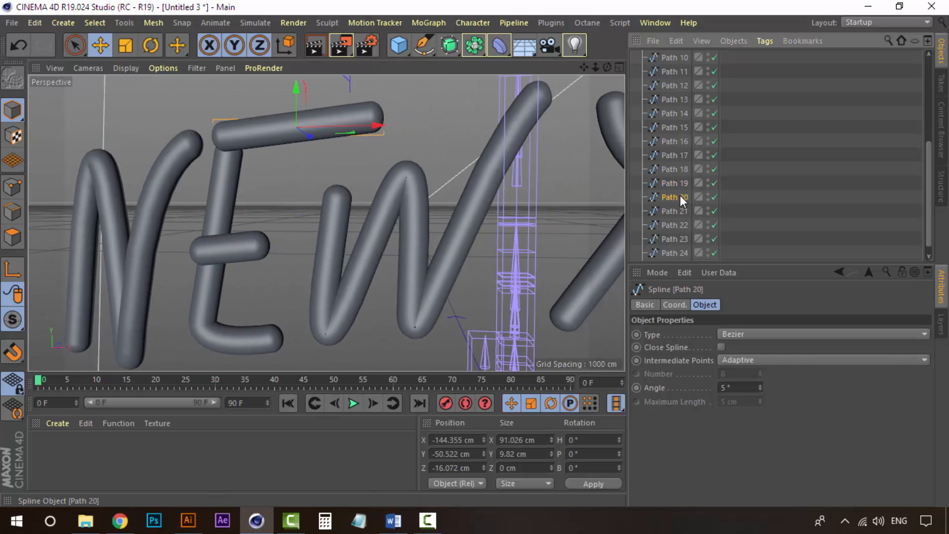
left_click(677, 212)
left_click(676, 226)
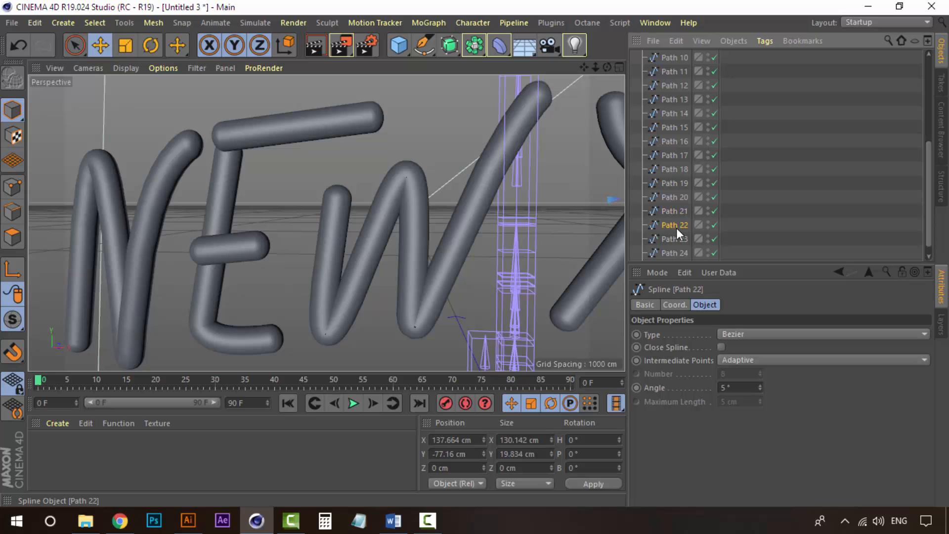
left_click(677, 239)
left_click(680, 250)
scroll(681, 238, "down", 1)
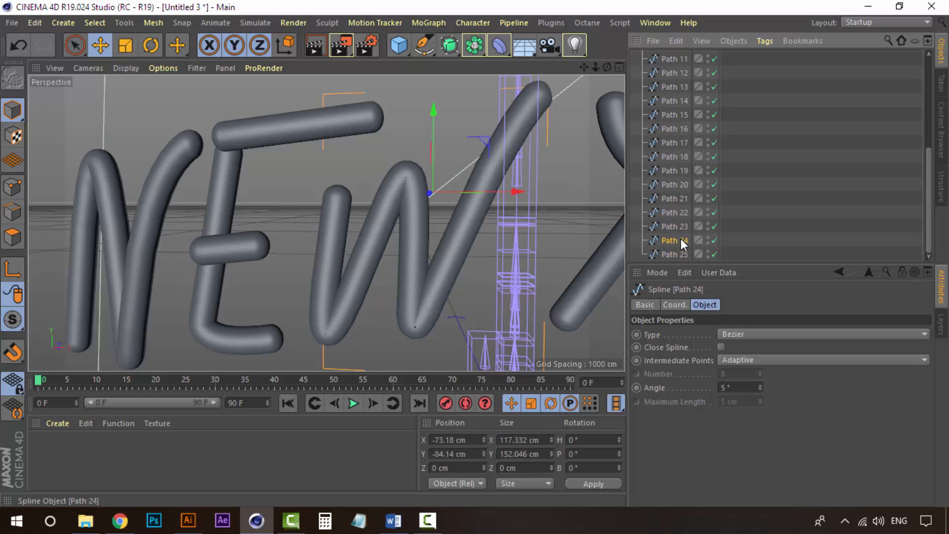
left_click(15, 186)
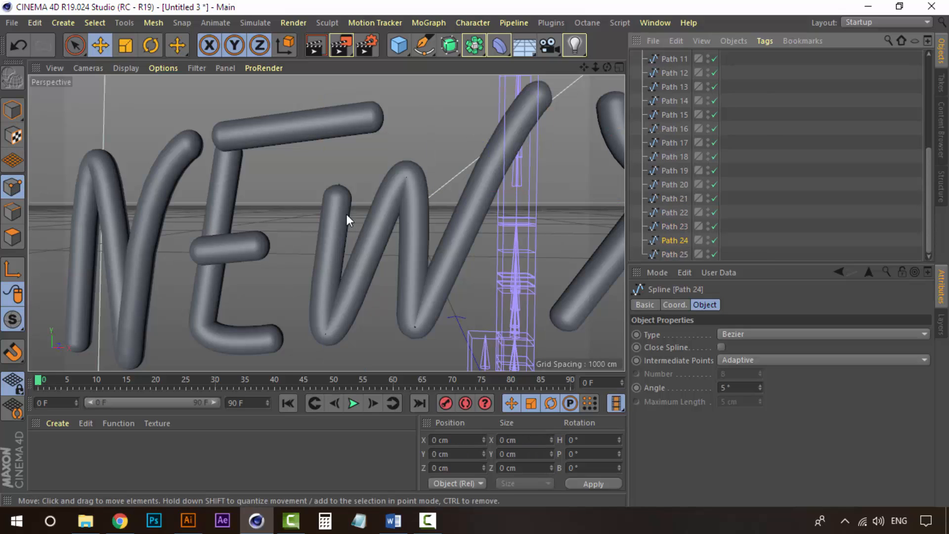
left_click(337, 187)
left_click_drag(338, 215, 494, 254, "alt")
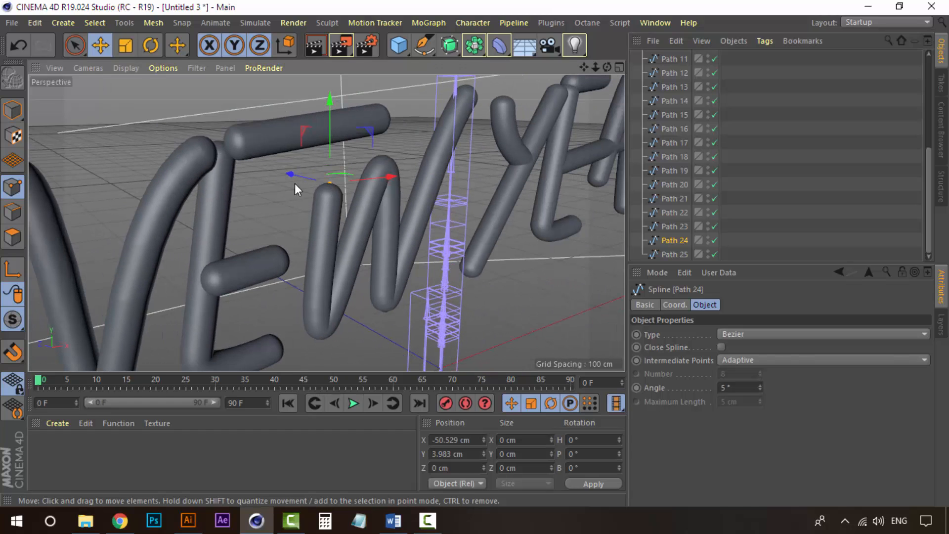
mouse_move(309, 183)
left_mouse_down()
mouse_move(296, 181)
mouse_move(307, 186)
left_mouse_up()
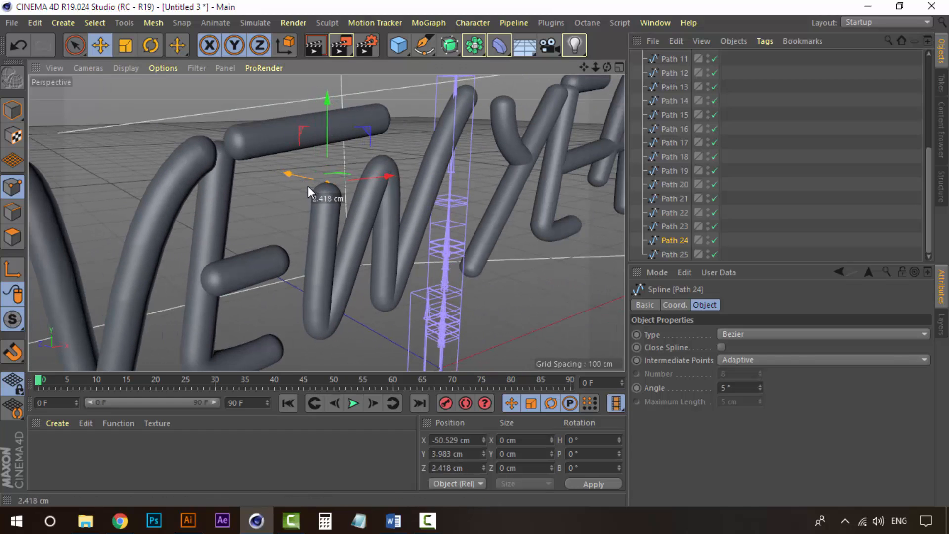
left_click(354, 269)
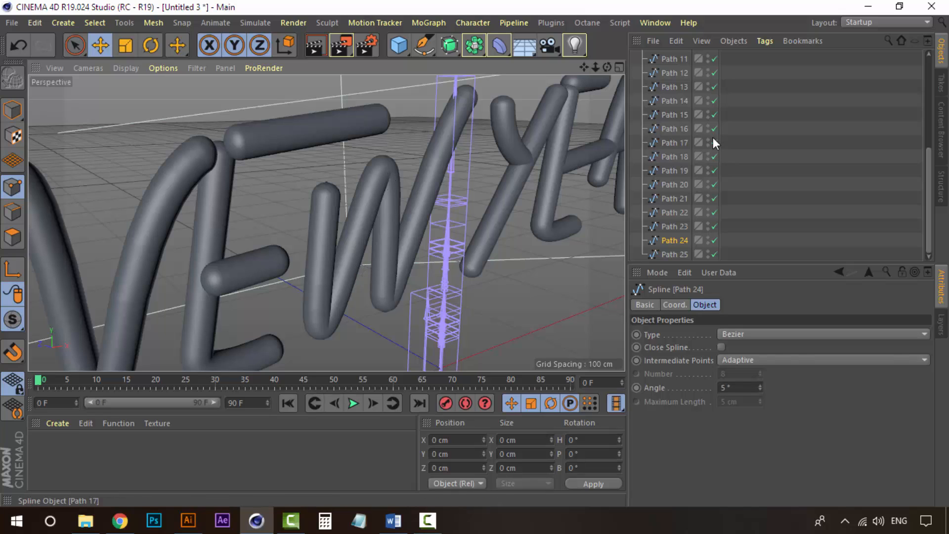
Hide the Capsules group in the viewport and push the lower point on the W's first stroke back along Z.
scroll(692, 124, "up", 5)
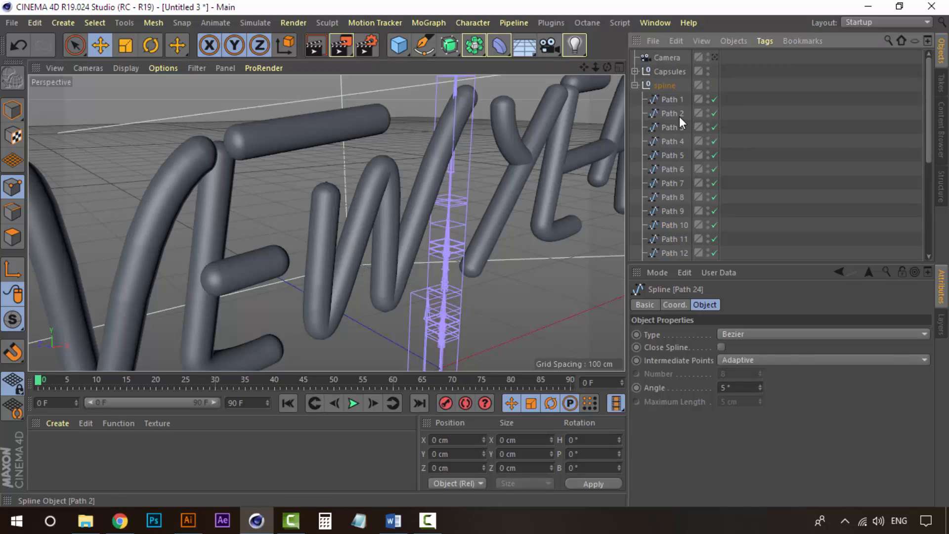
double_click(707, 70)
left_click(349, 254)
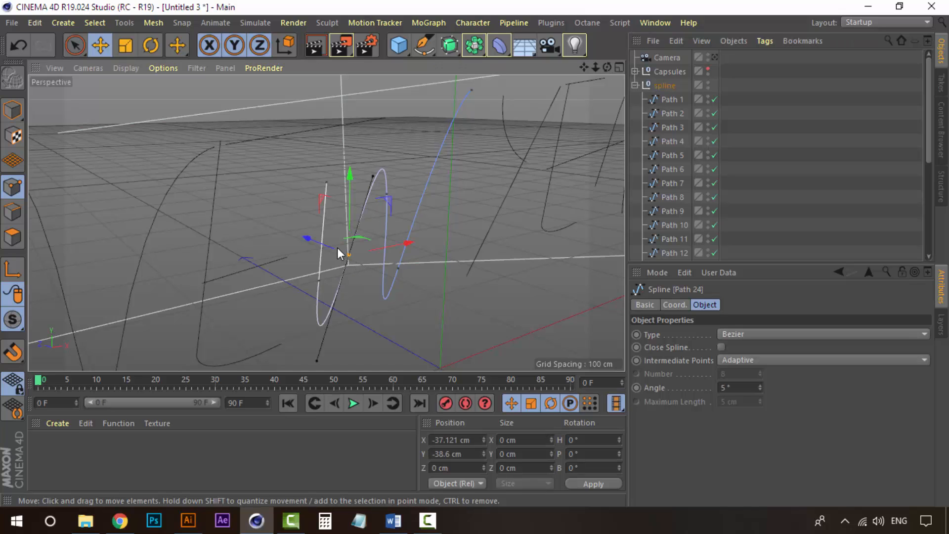
left_click(319, 280)
left_click_drag(298, 268, 295, 267)
Push the W's first end point slightly further back, and pull the point on its second stroke forward to about -9 cm along Z.
left_click(324, 184)
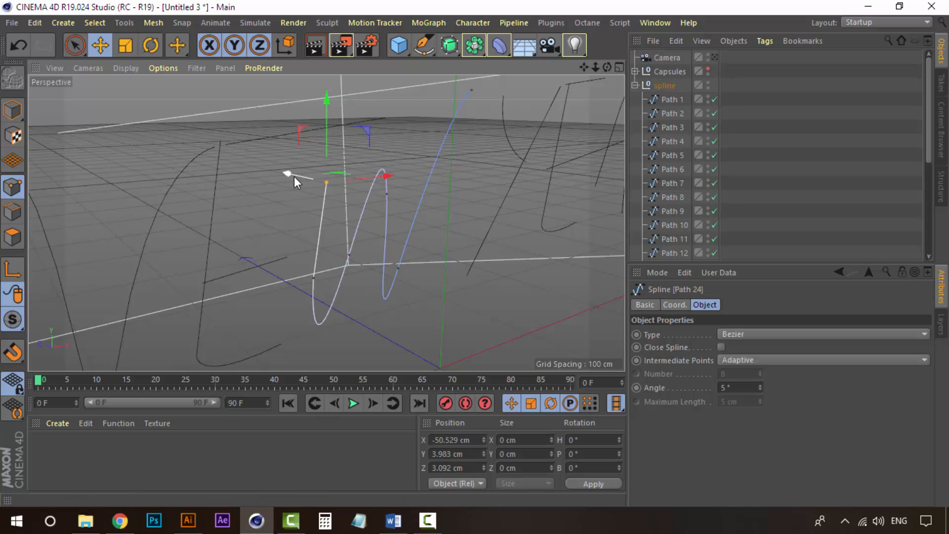
left_click_drag(294, 176, 290, 177)
left_click(349, 254)
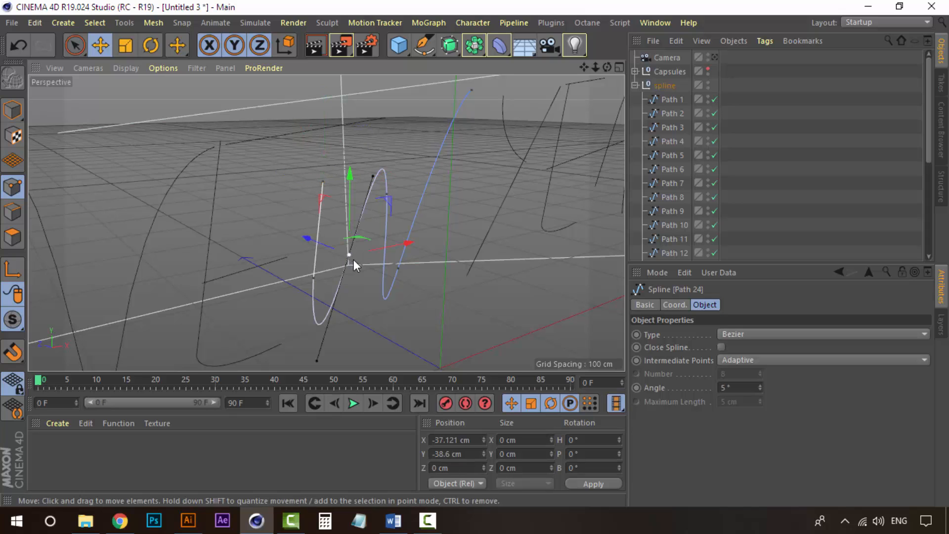
left_click_drag(327, 247, 336, 250)
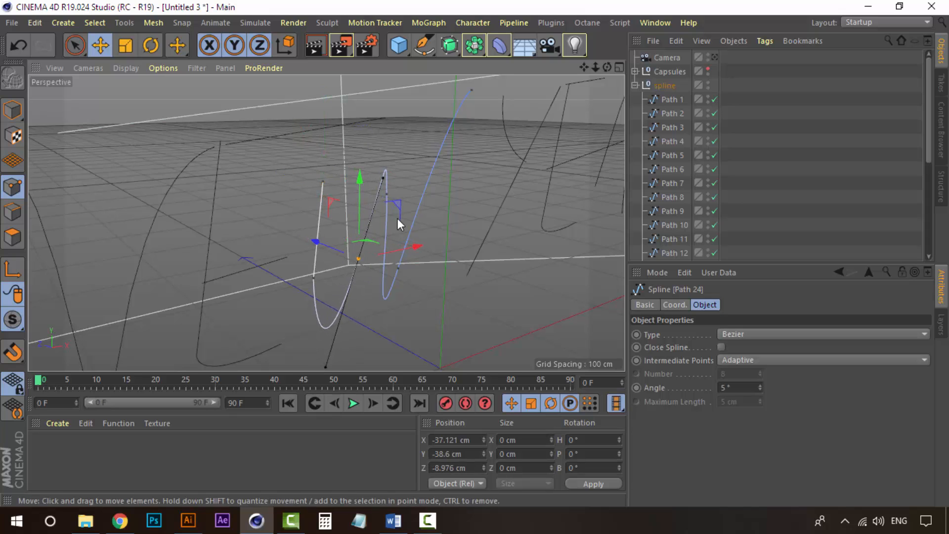
Pull the upper end point of the W's last stroke forward to about -18.2 cm along Z.
left_click_drag(420, 229, 395, 257, "alt")
left_click(382, 193)
left_click(395, 266)
left_click(498, 90)
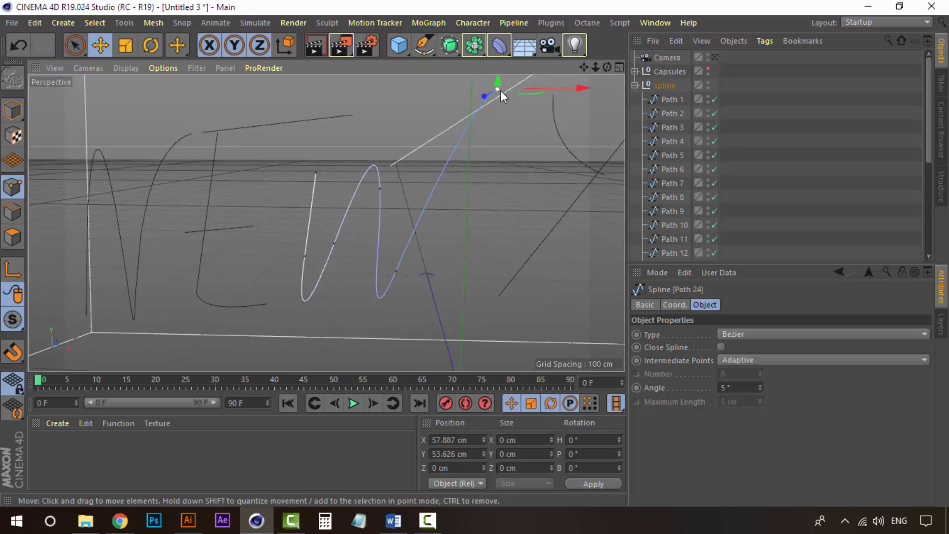
mouse_move(500, 91)
left_mouse_down()
mouse_move(483, 94)
mouse_move(491, 93)
left_mouse_up()
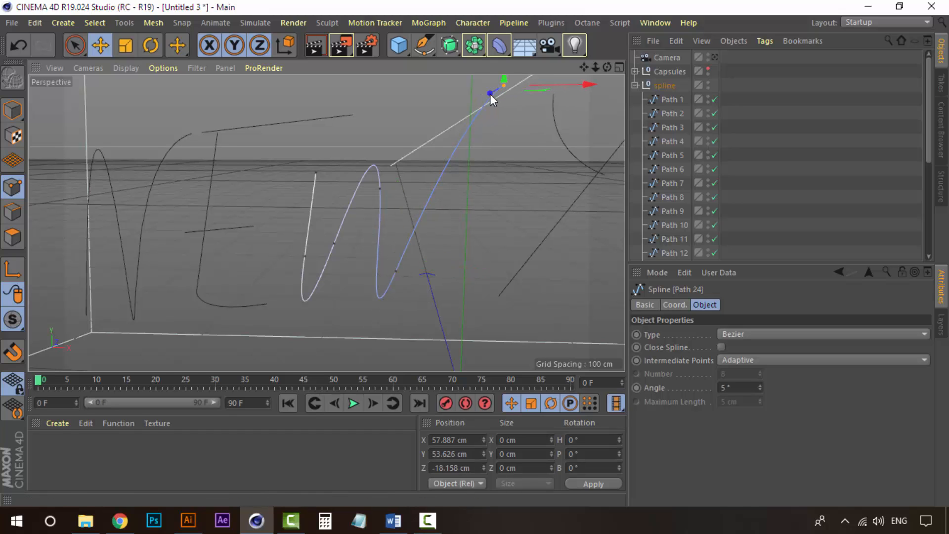
Show the Capsules group in the viewport again and check how the W's tubes overlap.
left_click(707, 68)
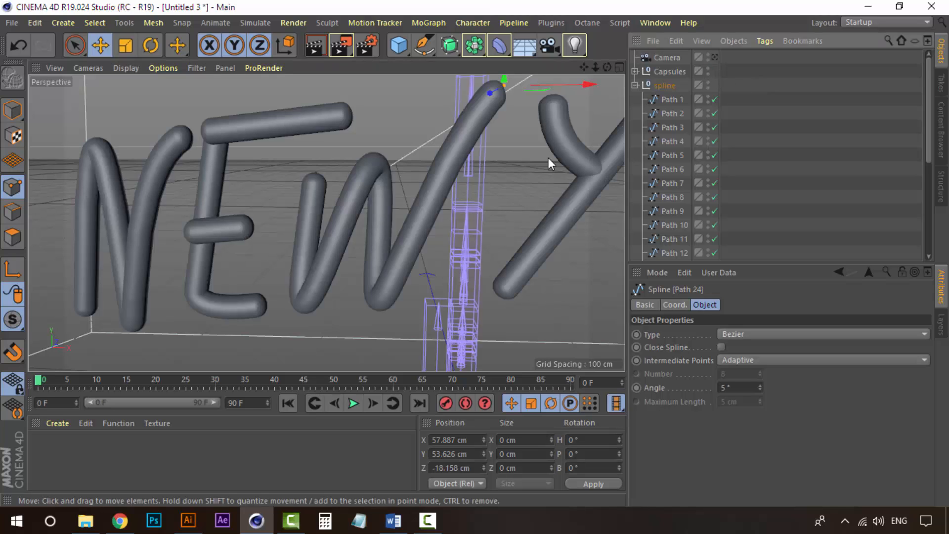
middle_click_drag(509, 165, 476, 172, "alt")
scroll(359, 250, "up", 2)
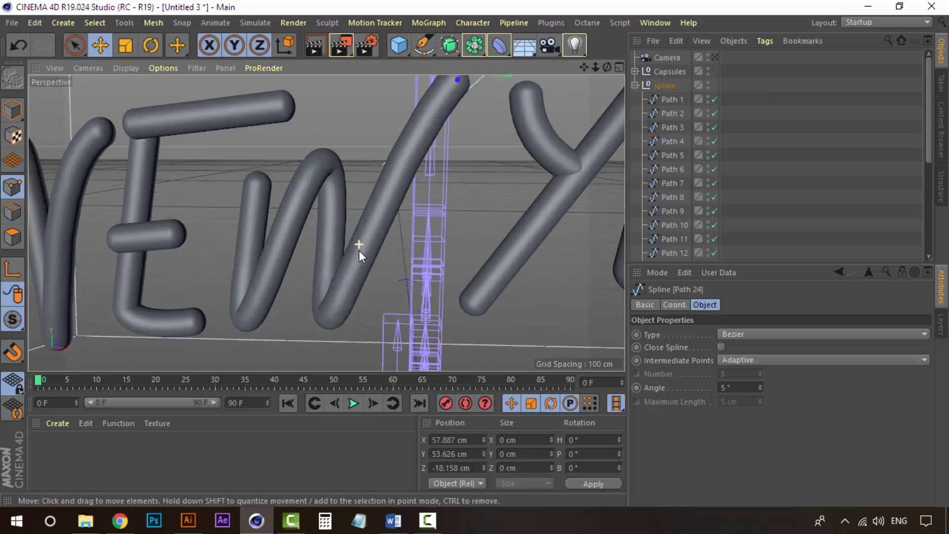
left_click_drag(292, 284, 406, 292, "alt")
left_click_drag(272, 234, 320, 217, "alt")
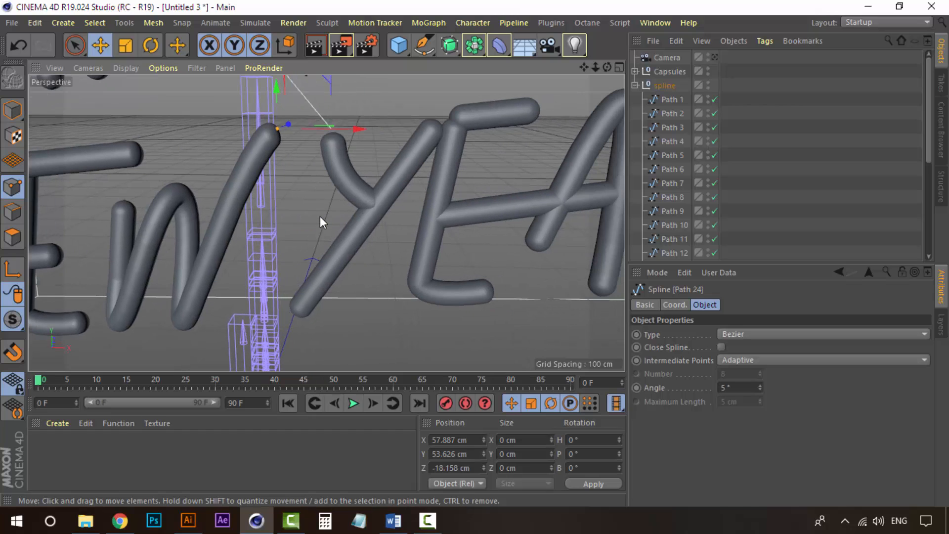
In model mode, move Path 16, the short arm of YEAR's Y, forward to about -18 cm along Z.
left_click(12, 111)
left_click(339, 172)
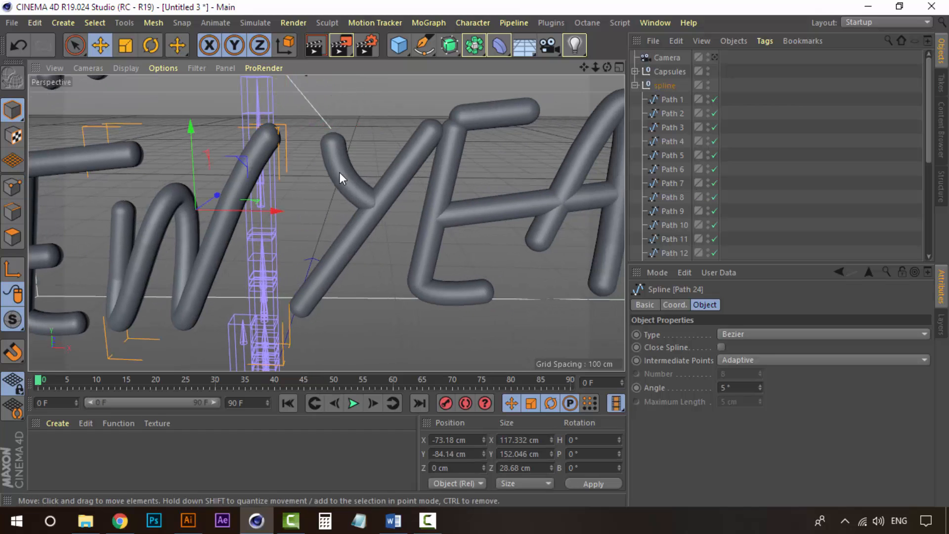
scroll(680, 214, "down", 5)
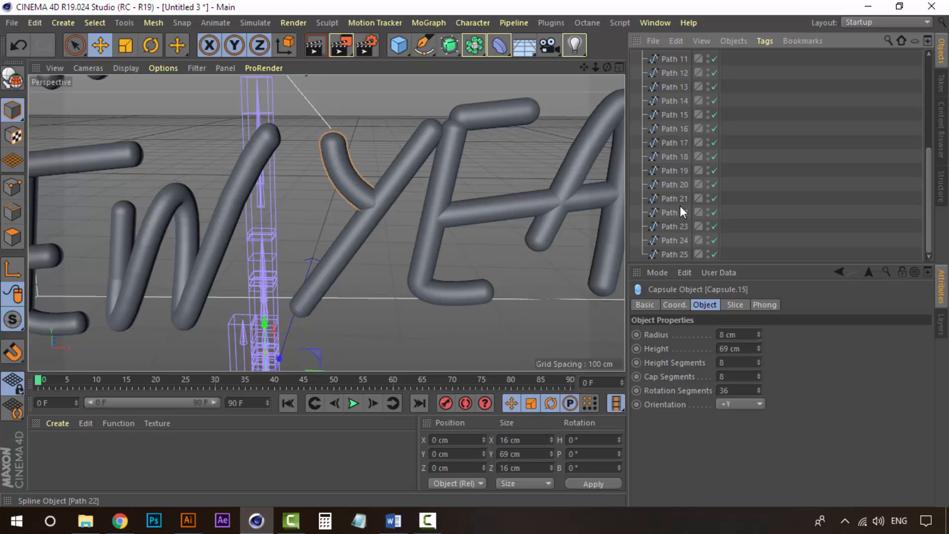
left_click(680, 200)
left_click(678, 182)
left_click(677, 171)
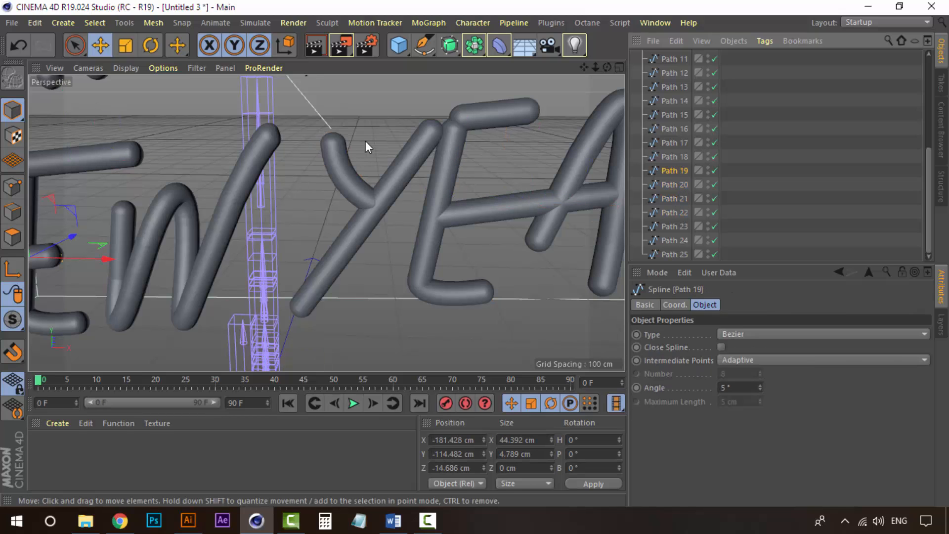
left_click(661, 156)
left_click(672, 143)
left_click(674, 130)
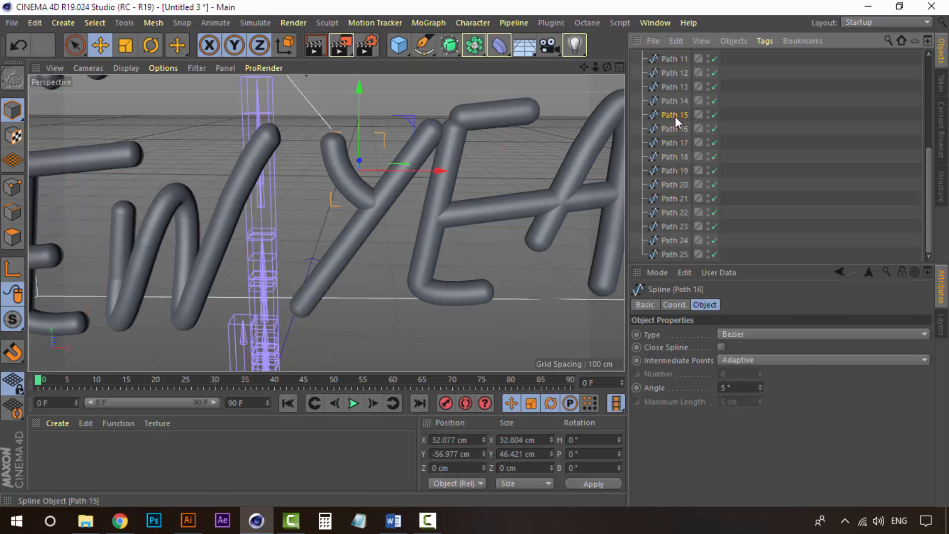
left_click(675, 116)
left_click(675, 128)
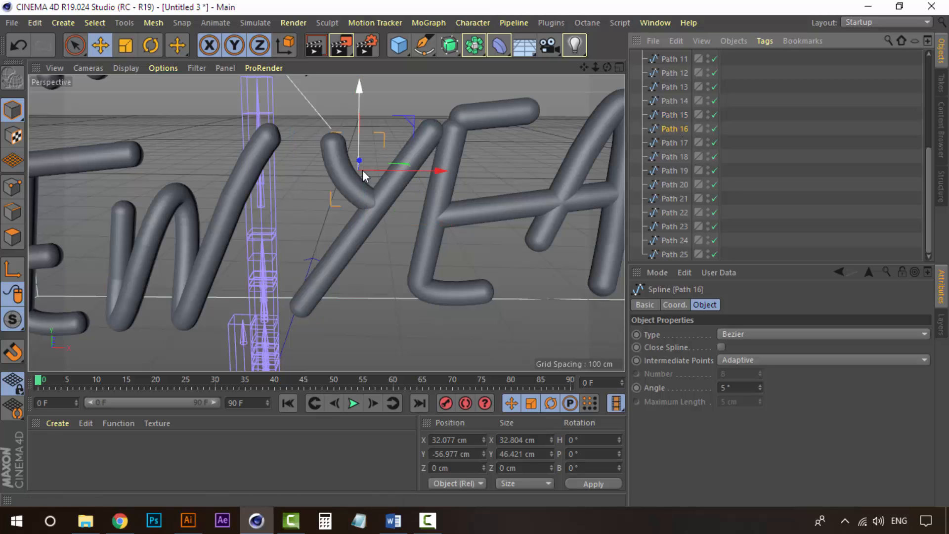
left_click_drag(363, 170, 347, 158, "alt")
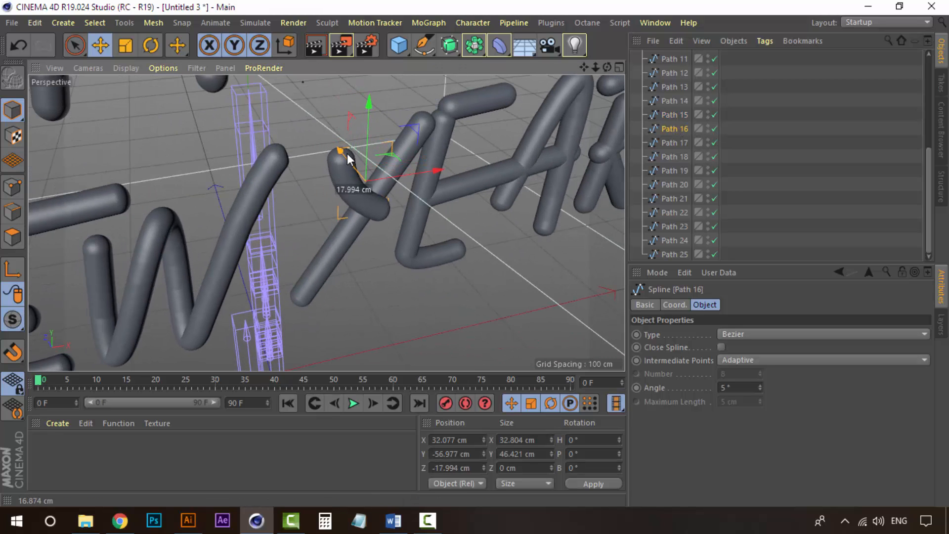
Move Path 22, the long crossbar running through YEAR's E and A, forward to about -12.1 cm along Z.
left_click_drag(493, 158, 451, 165, "alt")
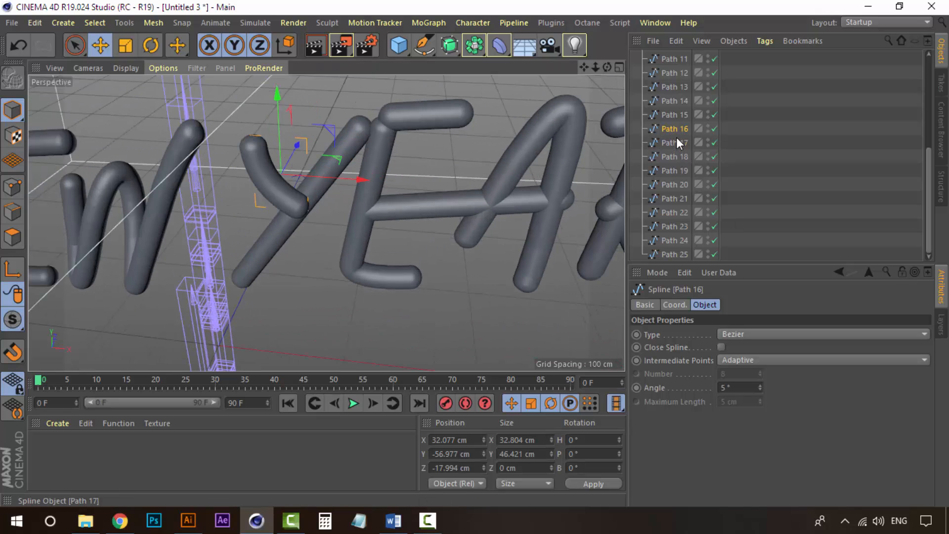
left_click(677, 113)
left_click(680, 100)
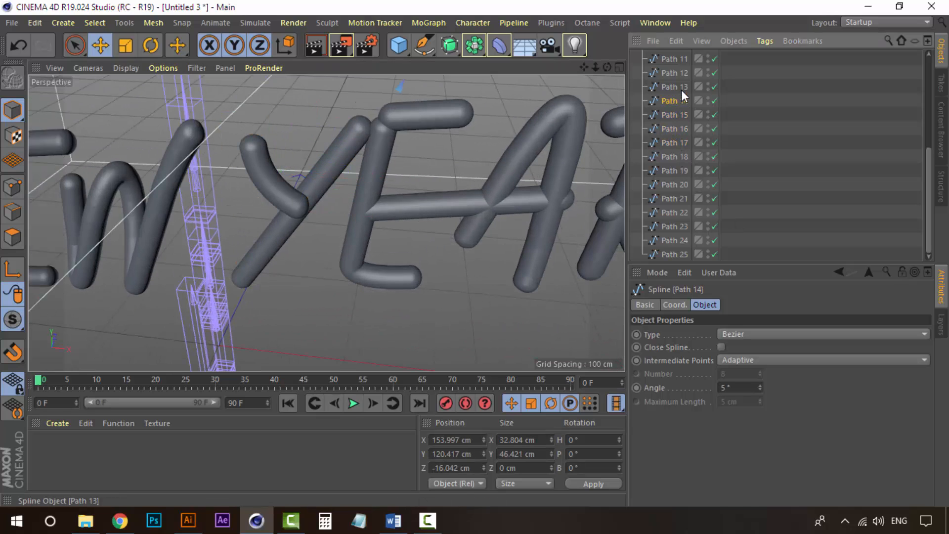
left_click(681, 89)
left_click(680, 73)
left_click(677, 156)
left_click(677, 170)
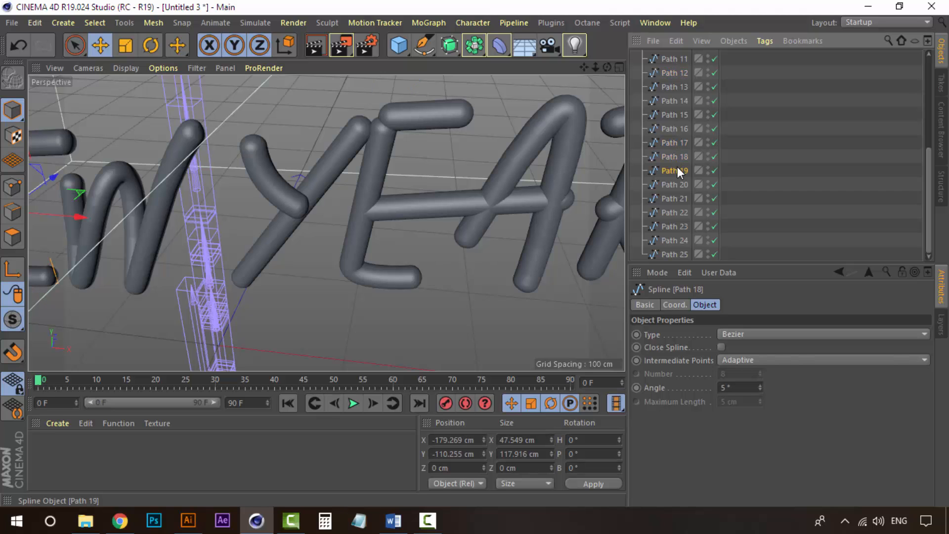
left_click(677, 184)
left_click(677, 198)
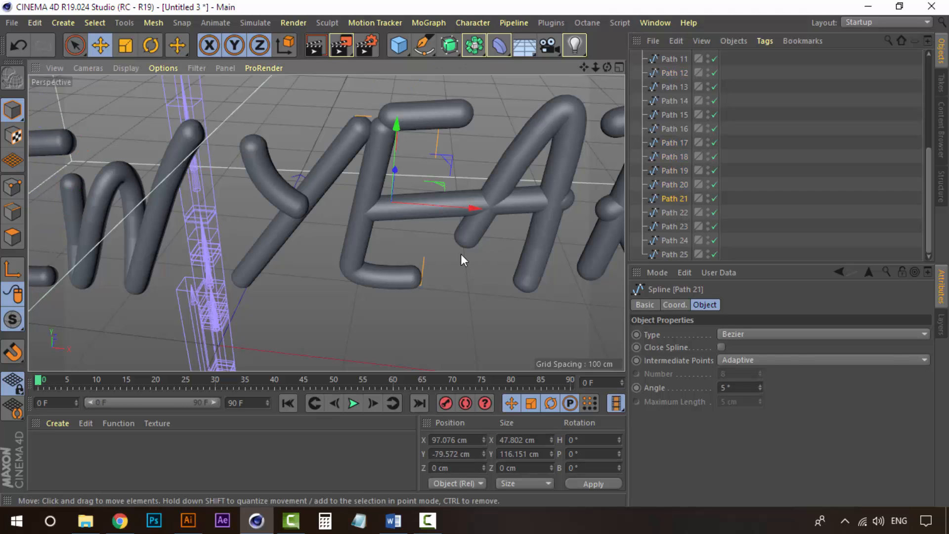
left_click_drag(458, 254, 478, 246, "alt")
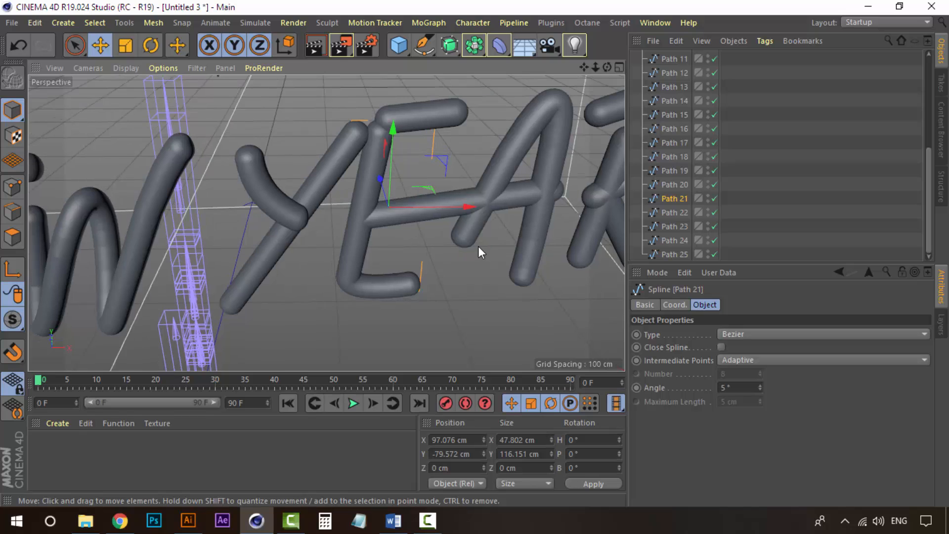
left_click(655, 216)
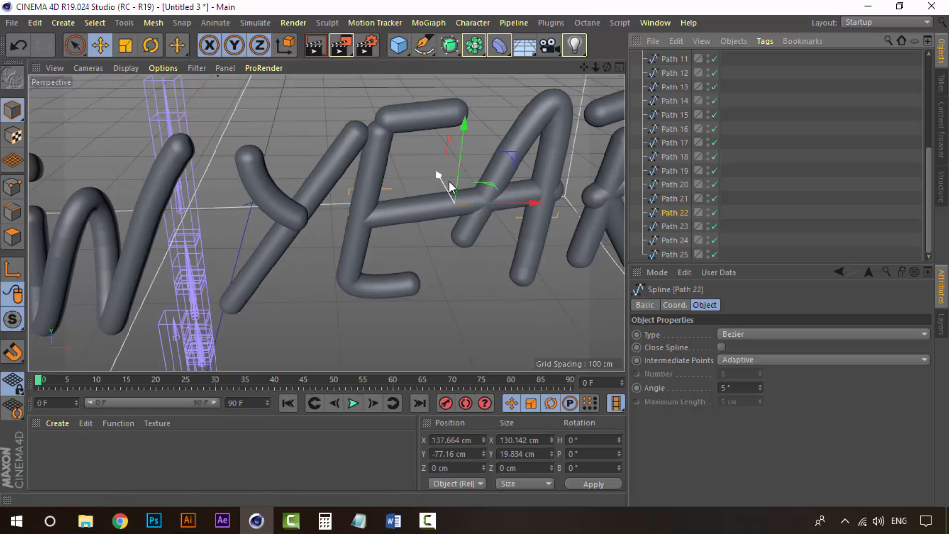
left_click_drag(440, 177, 444, 186)
Move Path 23, the upper bar of YEAR's E, forward to about -15.4 cm along Z.
left_click(671, 225)
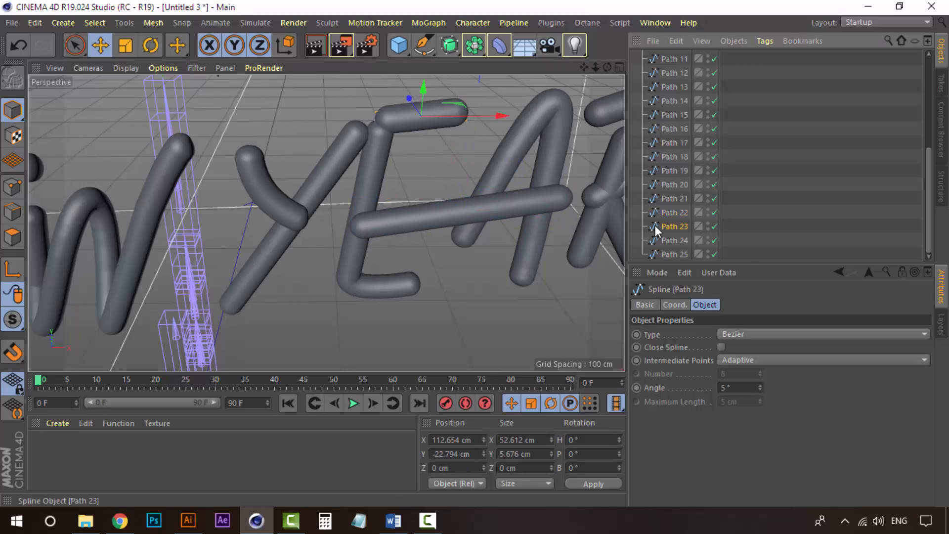
left_click_drag(405, 98, 414, 113)
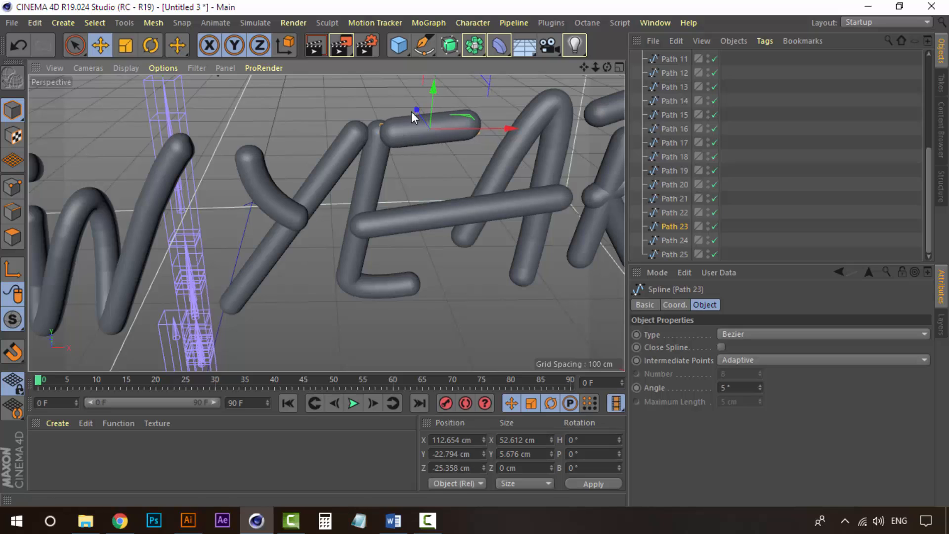
left_click_drag(413, 173, 375, 172, "alt")
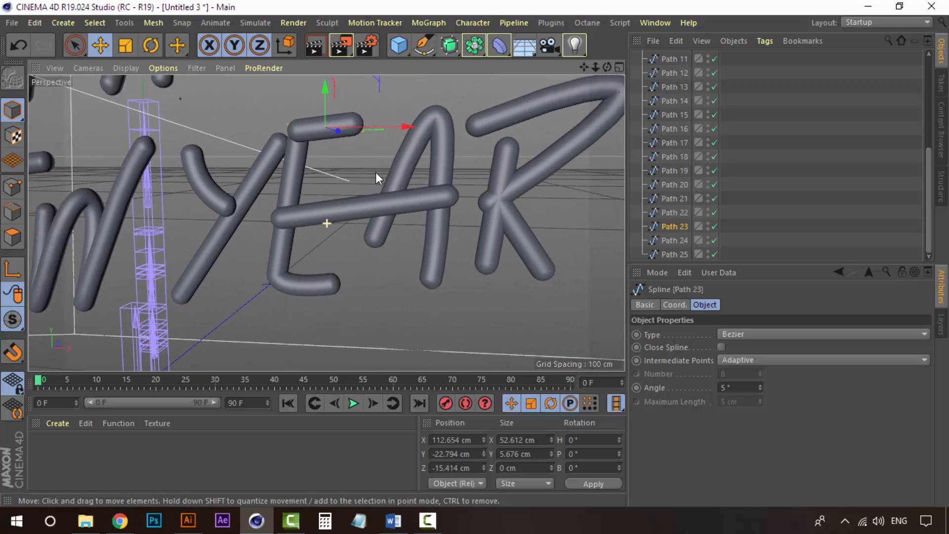
In point mode, push the lower end point of the first leg of Path 6, the A, back to about 15.8 cm along Z.
scroll(679, 232, "up", 4)
left_click(681, 186)
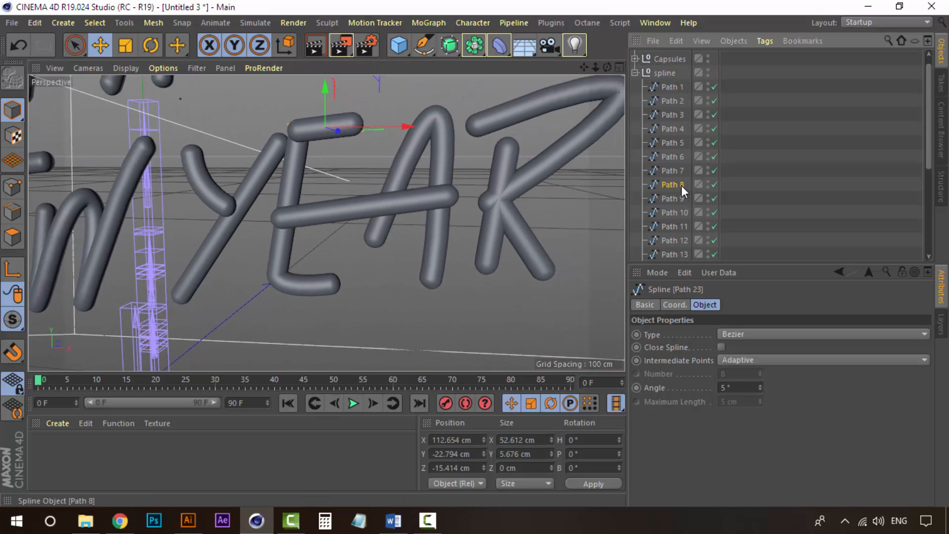
left_click(679, 171)
left_click(676, 156)
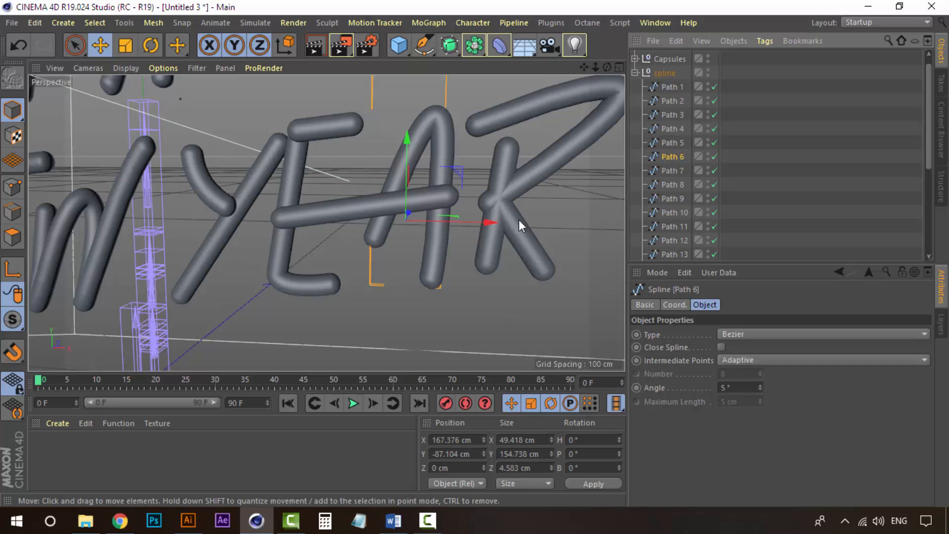
left_click_drag(485, 218, 496, 229, "alt")
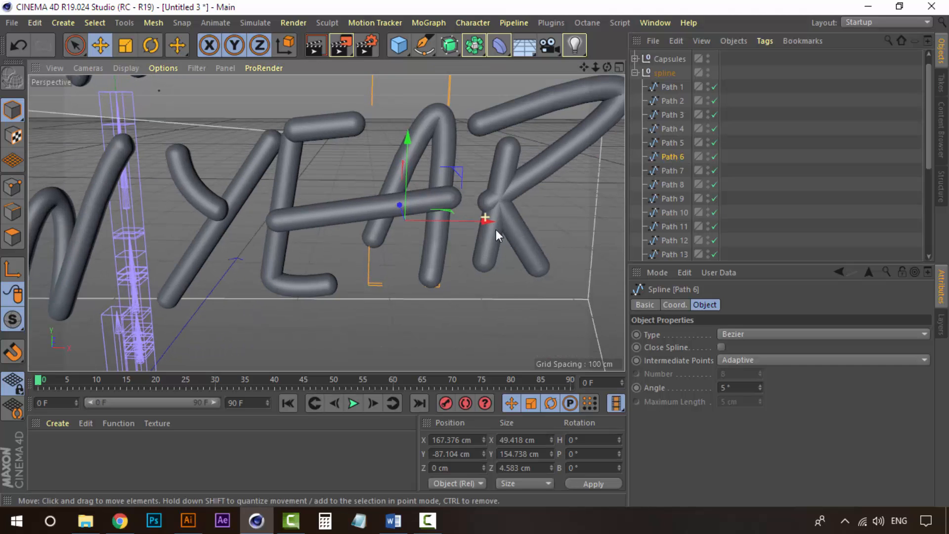
left_click(13, 186)
left_click(370, 247)
mouse_move(371, 248)
left_mouse_down("alt")
mouse_move(397, 267)
mouse_move(313, 215)
left_mouse_up("alt")
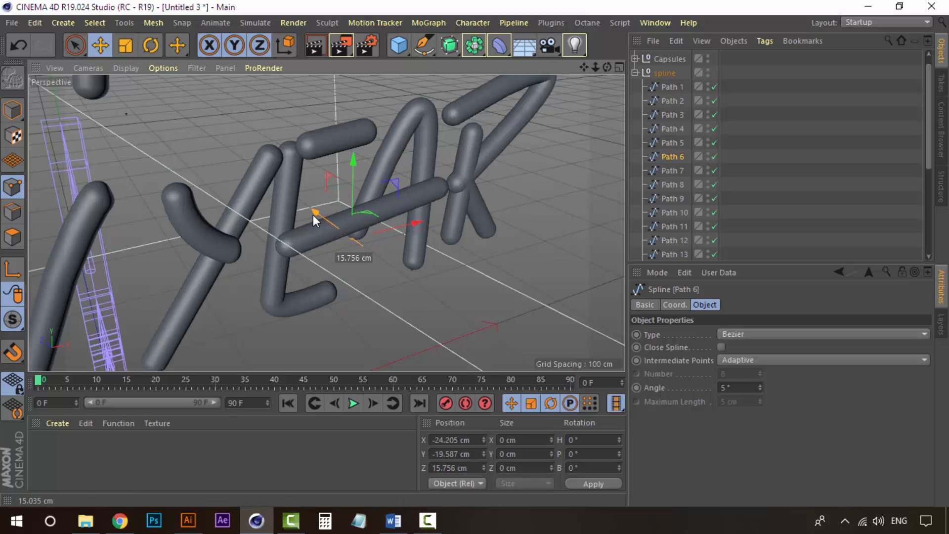
left_click(413, 270)
left_click_drag(390, 242, 404, 254)
key("ctrl+z")
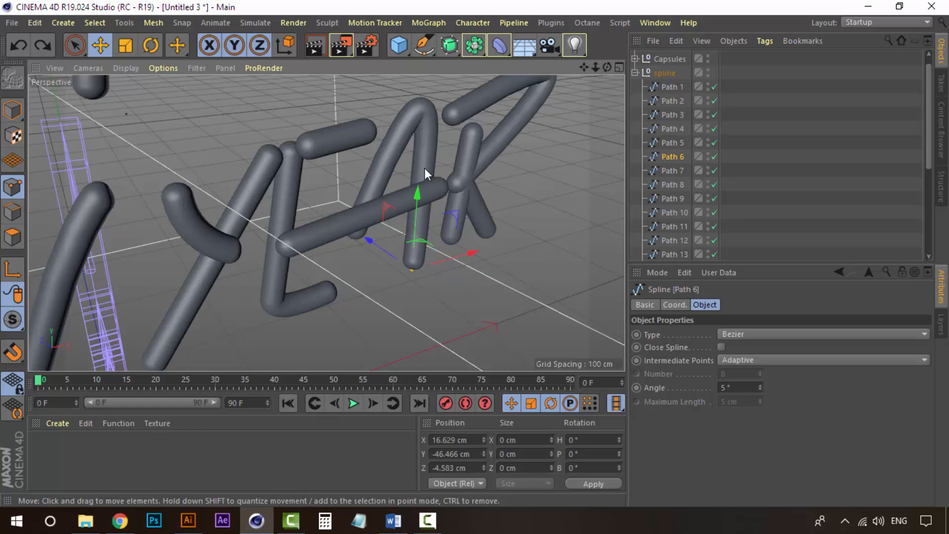
key("ctrl+z")
Select the upper and lower points of the A's second leg together and pull them forward along Z.
left_click(425, 131)
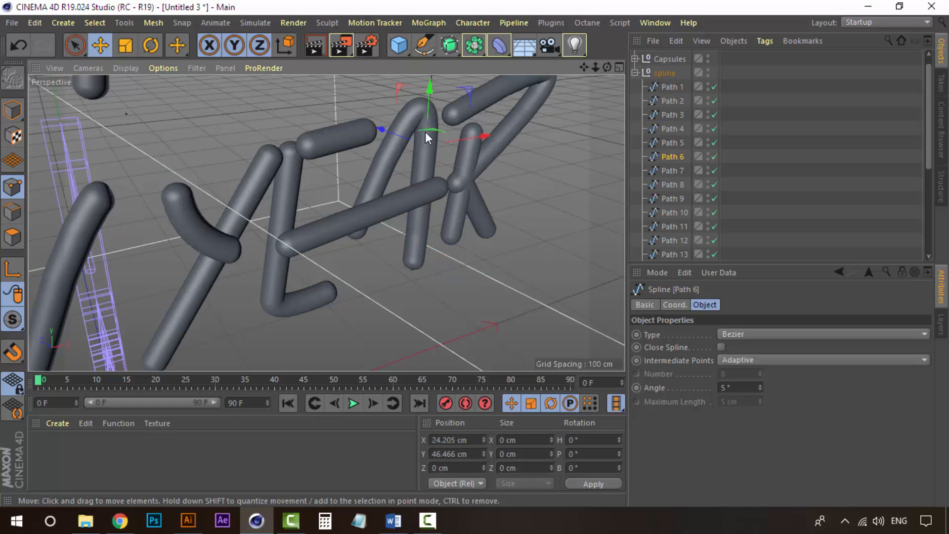
left_click(413, 265, "shift")
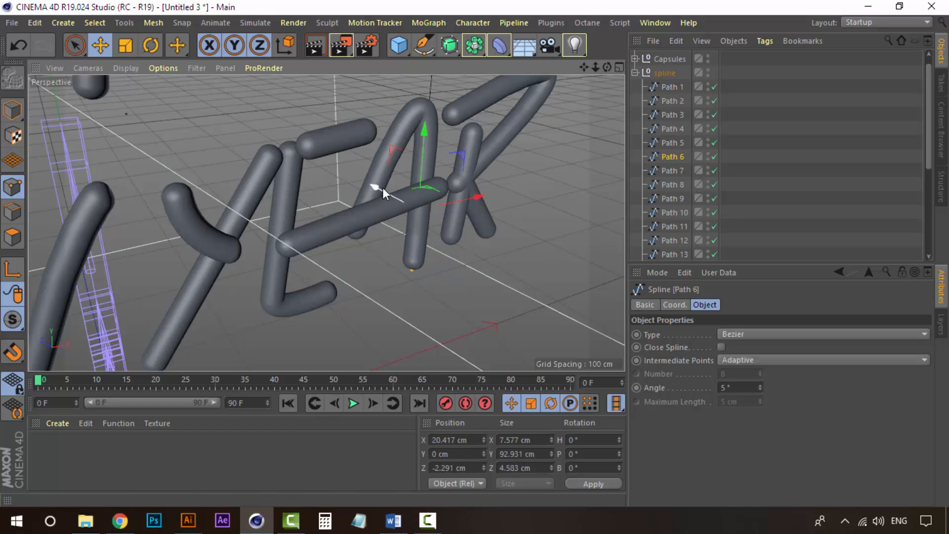
left_click_drag(383, 188, 366, 206)
Push the end point of Path 22's crossbar behind the A's second leg to about 12 cm along Z, and extend it to about 69.8 cm along X.
left_click(672, 185)
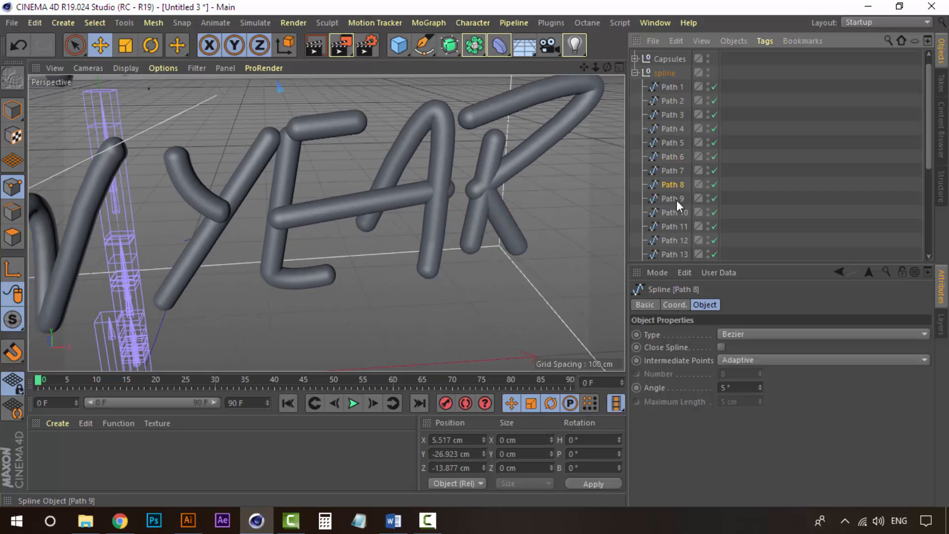
scroll(676, 200, "down", 4)
left_click(672, 198)
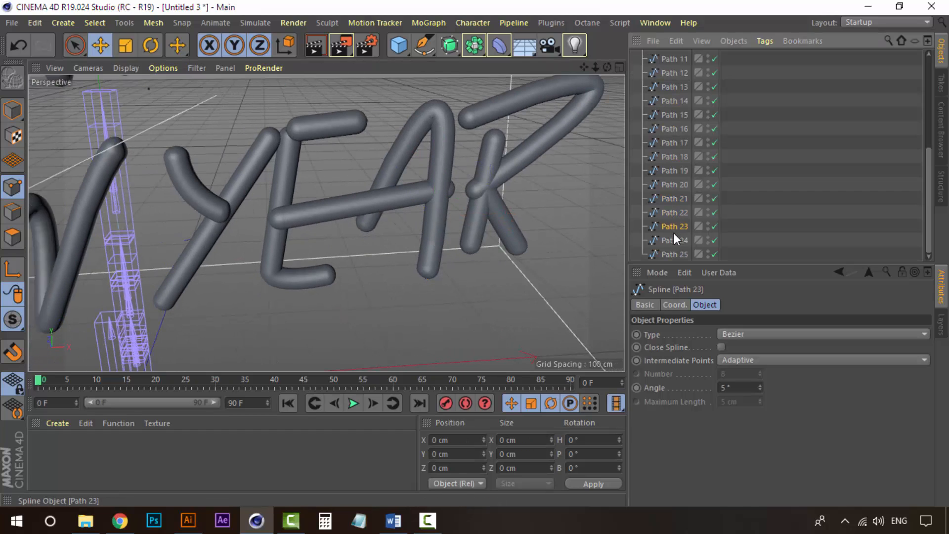
left_click(12, 110)
left_click(667, 212)
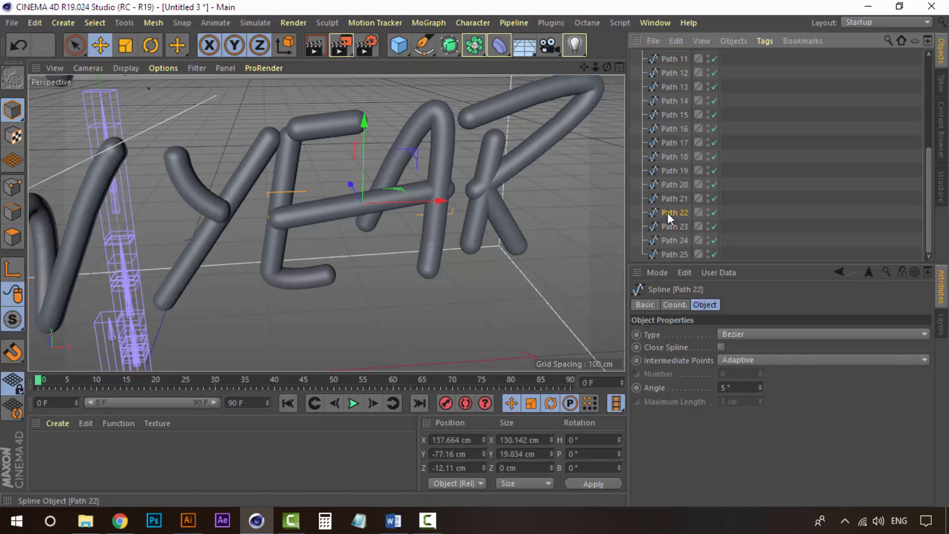
left_click(12, 186)
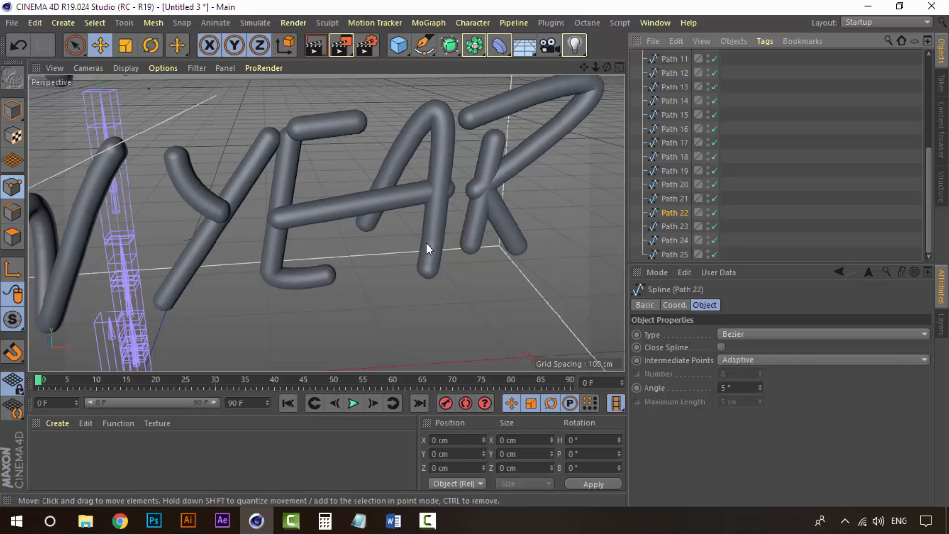
left_click(460, 189)
mouse_move(431, 170)
left_mouse_down()
mouse_move(420, 163)
mouse_move(429, 170)
left_mouse_up()
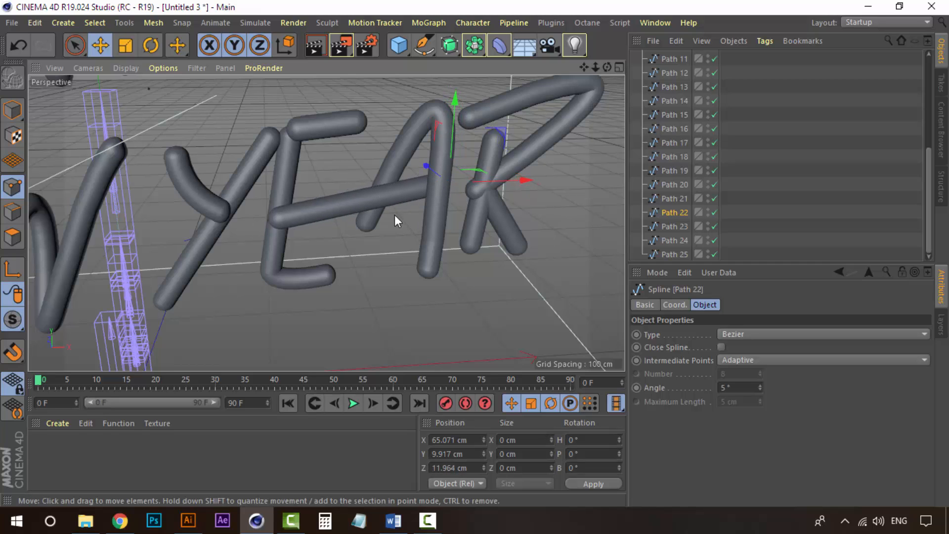
left_click_drag(461, 215, 514, 187, "alt")
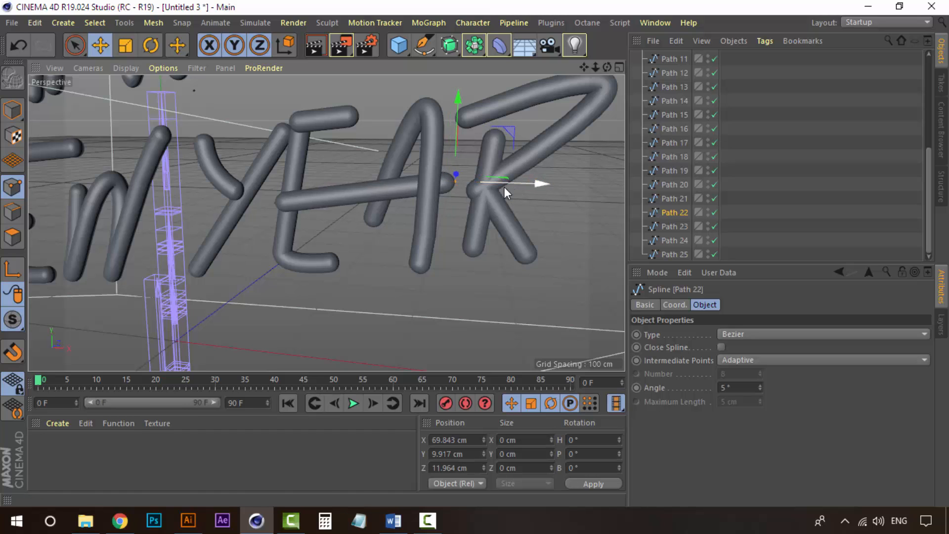
Pull Path 25, the diagonal leg of YEAR's R, forward along Z so it sits in front of the other strokes.
middle_click_drag(529, 206, 382, 244, "alt")
left_click(395, 168)
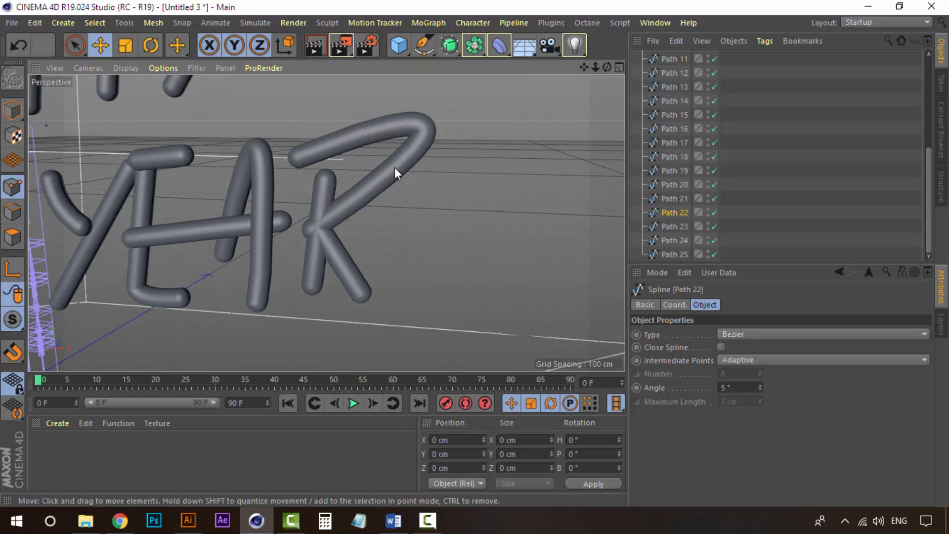
left_click_drag(363, 203, 531, 215, "alt")
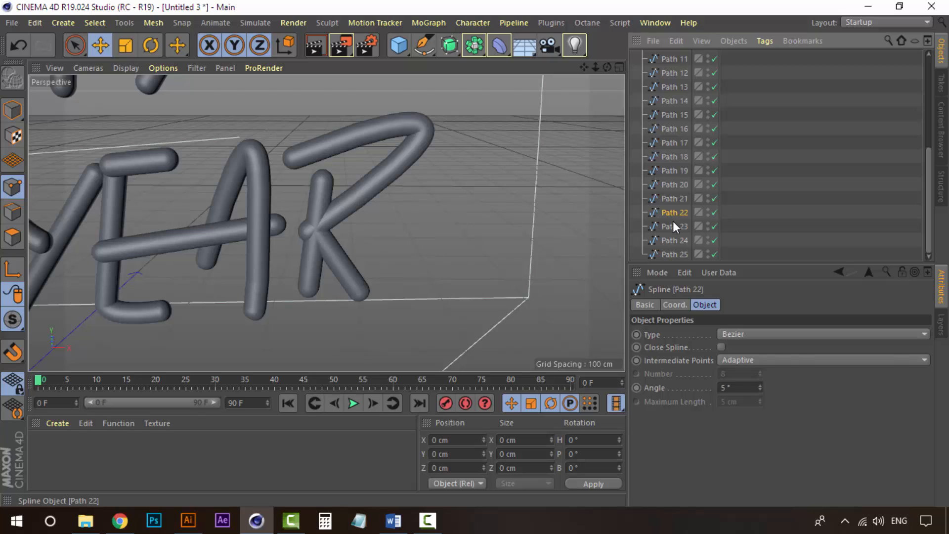
left_click(672, 241)
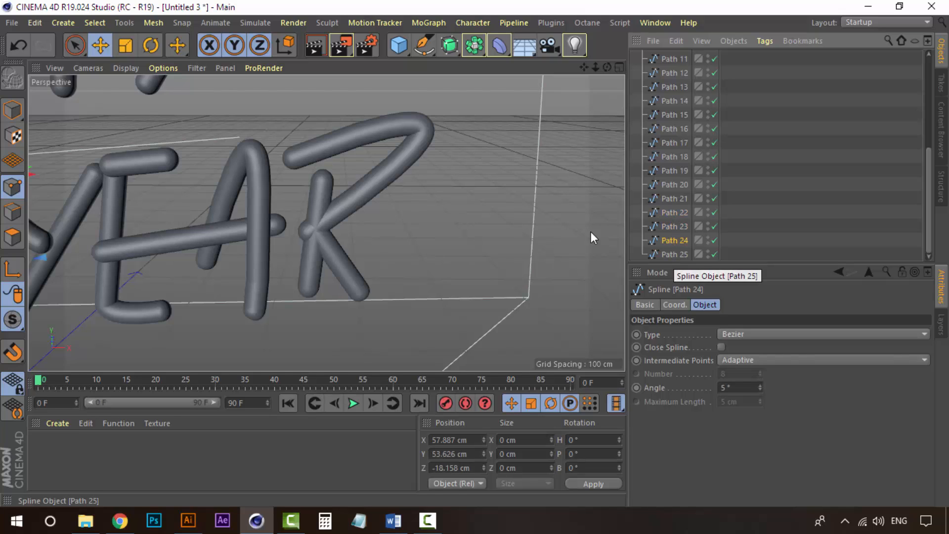
left_click(22, 118)
left_click(681, 253)
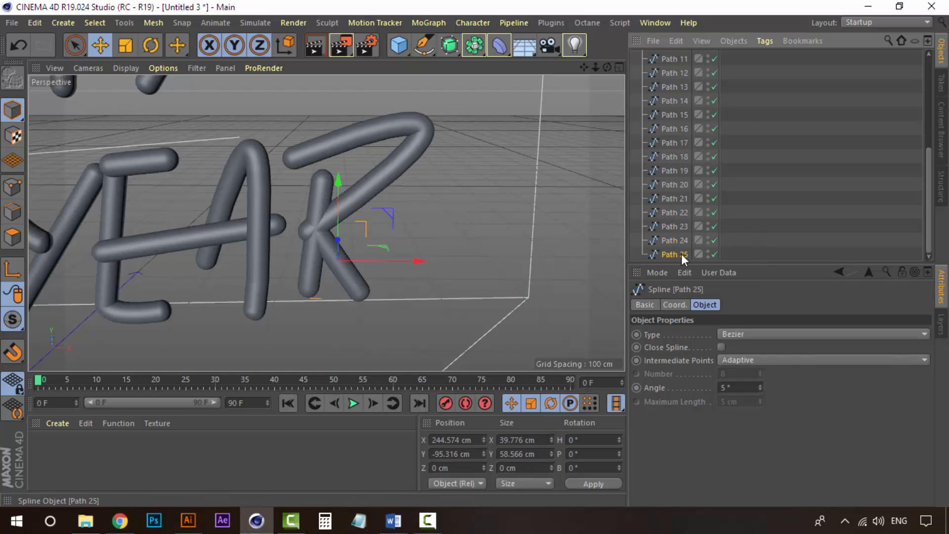
left_click(13, 187)
left_click(16, 112)
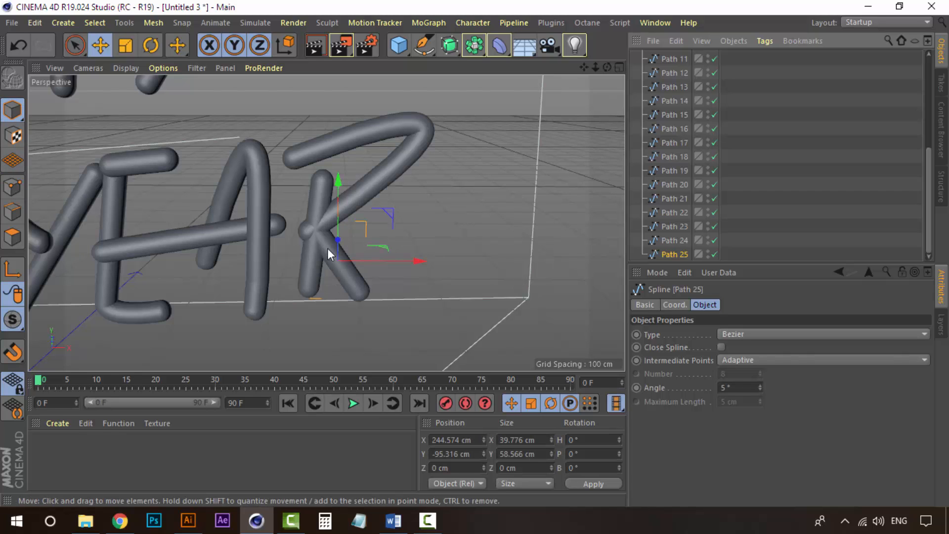
mouse_move(337, 245)
left_mouse_down("alt")
mouse_move(344, 270)
mouse_move(312, 233)
mouse_move(322, 242)
left_mouse_up("alt")
Push Path 9, the vertical stem of YEAR's R, back to about 11.1 cm along Z.
left_click(390, 155)
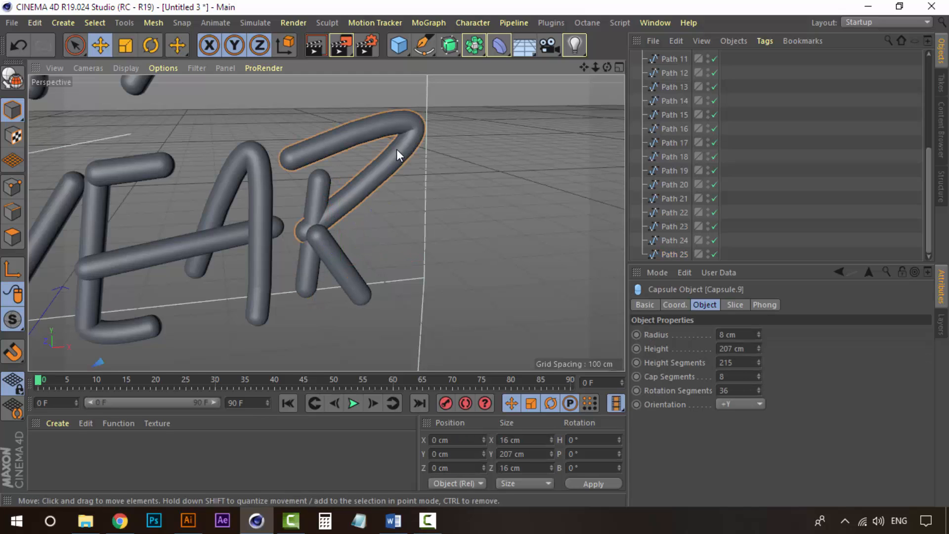
scroll(675, 227, "up", 5)
left_click(684, 199)
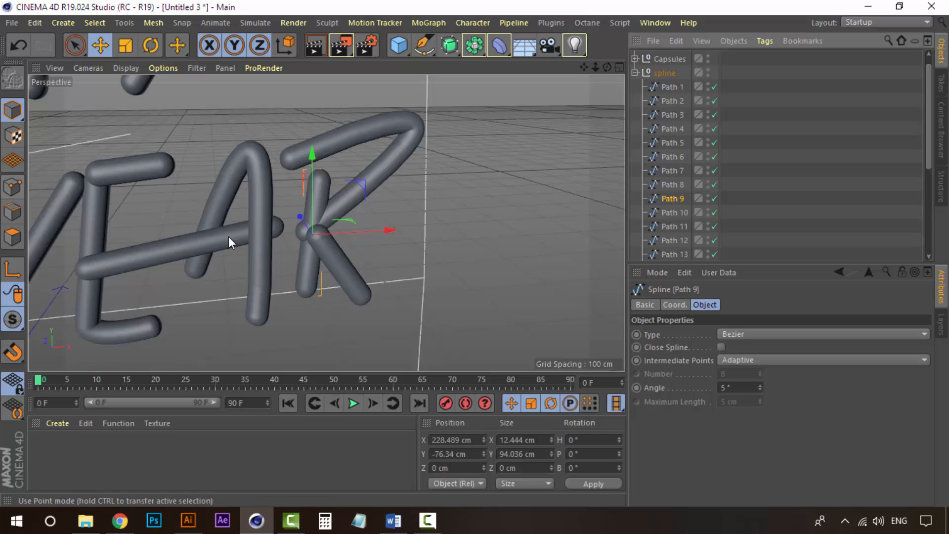
mouse_move(302, 216)
left_mouse_down()
mouse_move(306, 231)
mouse_move(300, 224)
left_mouse_up()
left_click_drag(191, 155, 287, 249, "alt")
left_click_drag(365, 286, 430, 293)
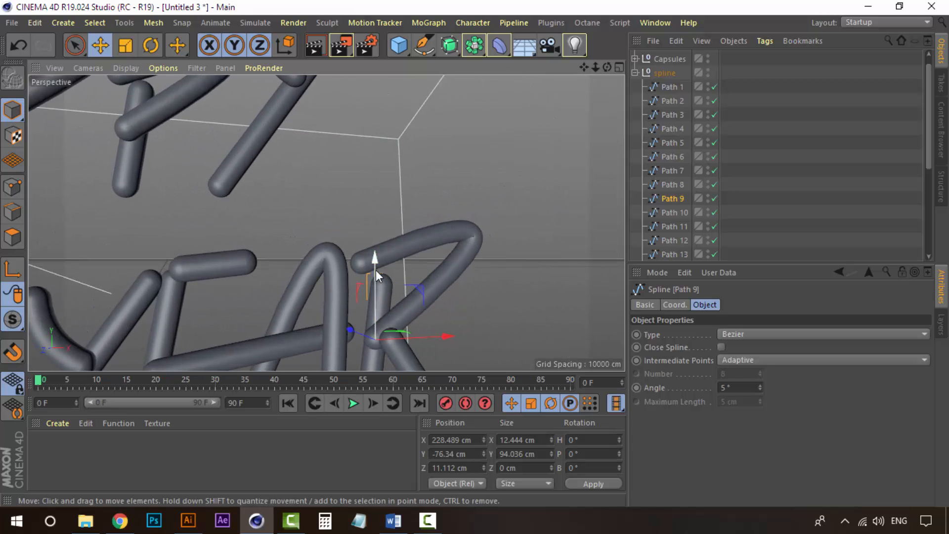
In point mode, push the upper end point of Path 10, the R's bowl, back to about 31.3 cm along Z.
left_click(672, 212)
left_click(12, 186)
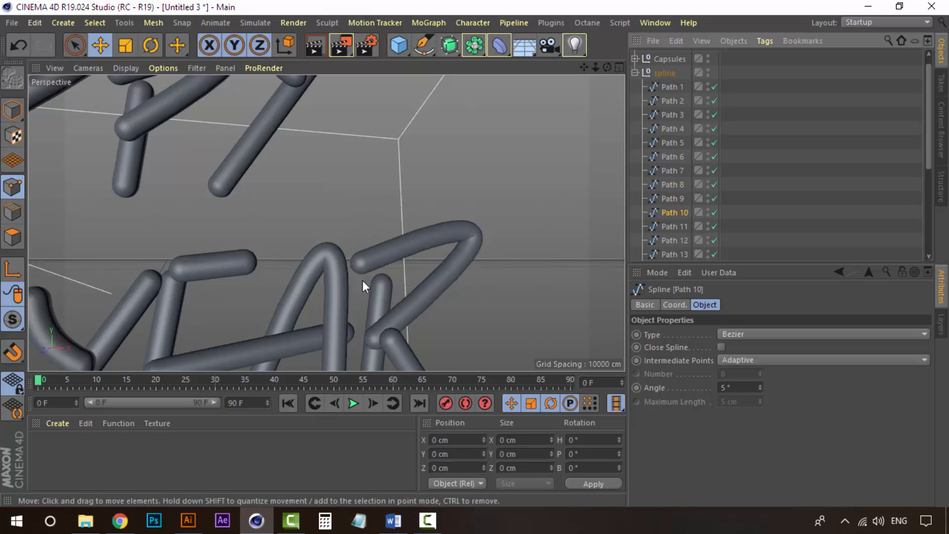
left_click(352, 266)
left_click_drag(333, 266, 321, 266)
Look through the Camera, frame the whole HAPPY NEW YEAR lettering with some margin, and deselect the spline point.
left_click_drag(417, 290, 356, 293, "alt")
scroll(356, 292, "down", 3)
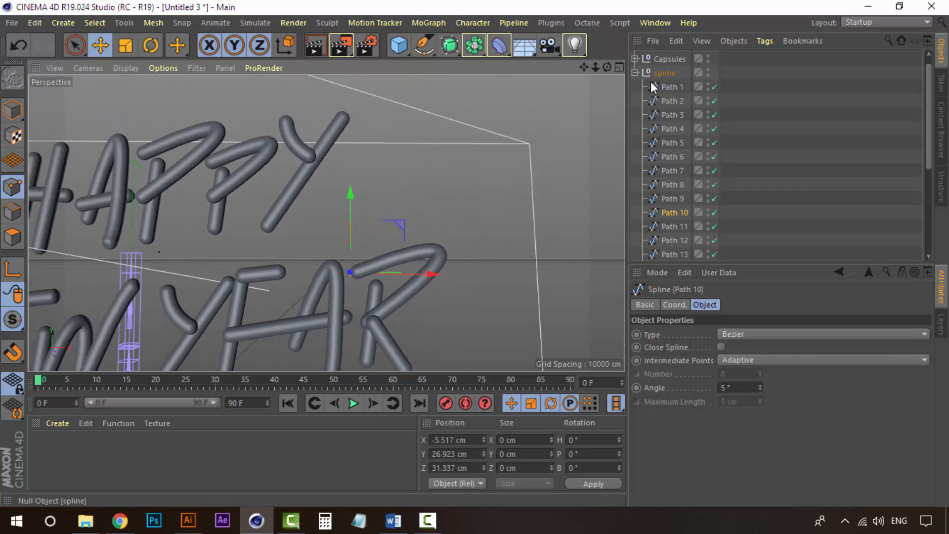
scroll(650, 81, "up", 1)
left_click(713, 58)
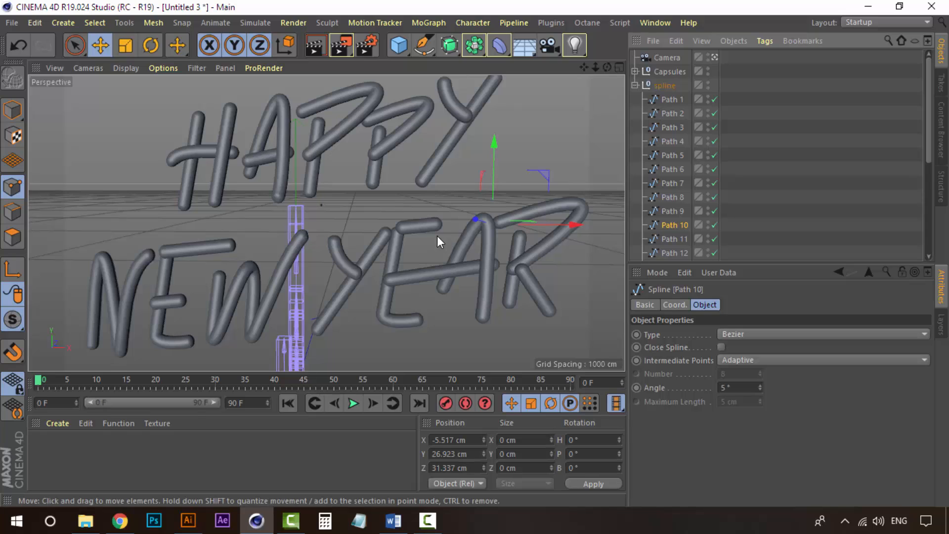
scroll(421, 250, "down", 1)
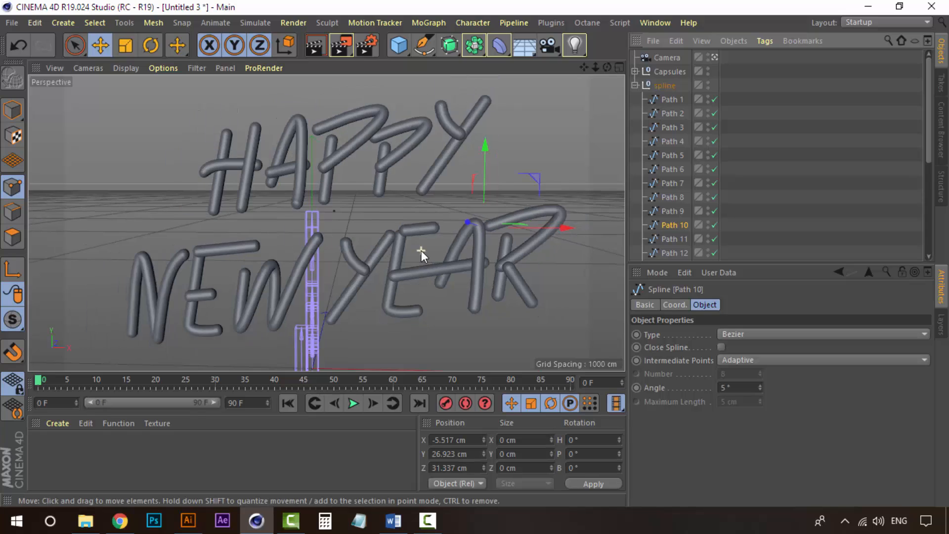
left_click(553, 276)
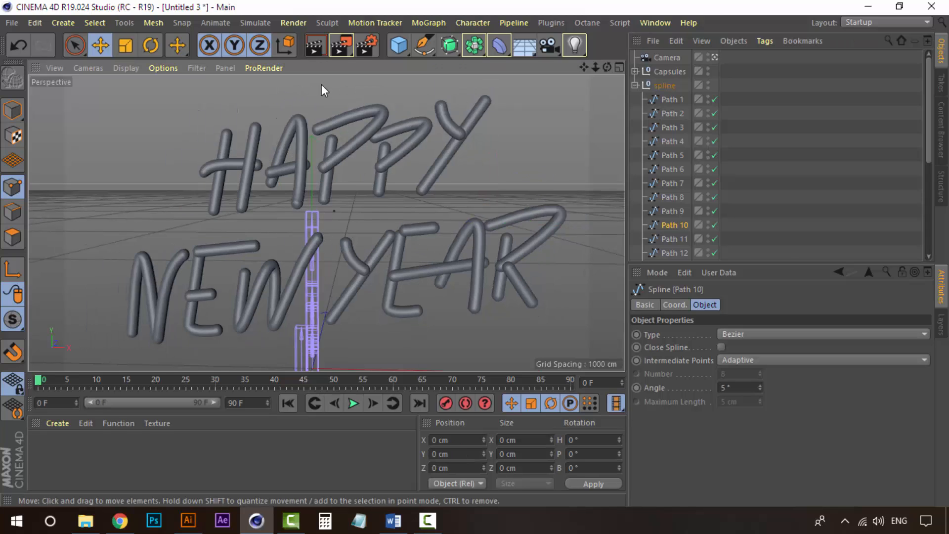